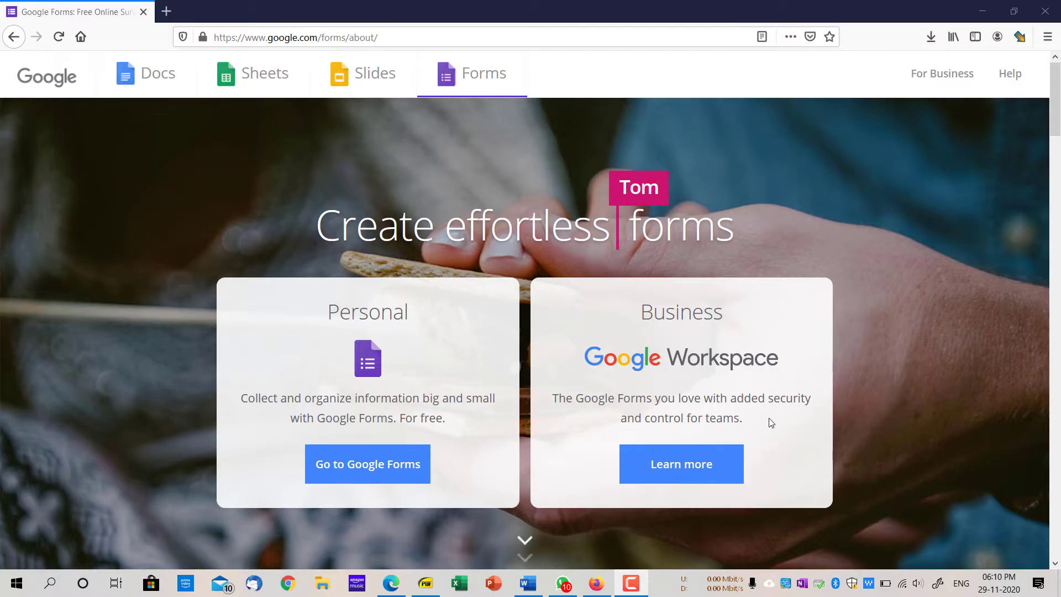
Switch to the gform document in Word and skim the question list from beginning to end
click(528, 583)
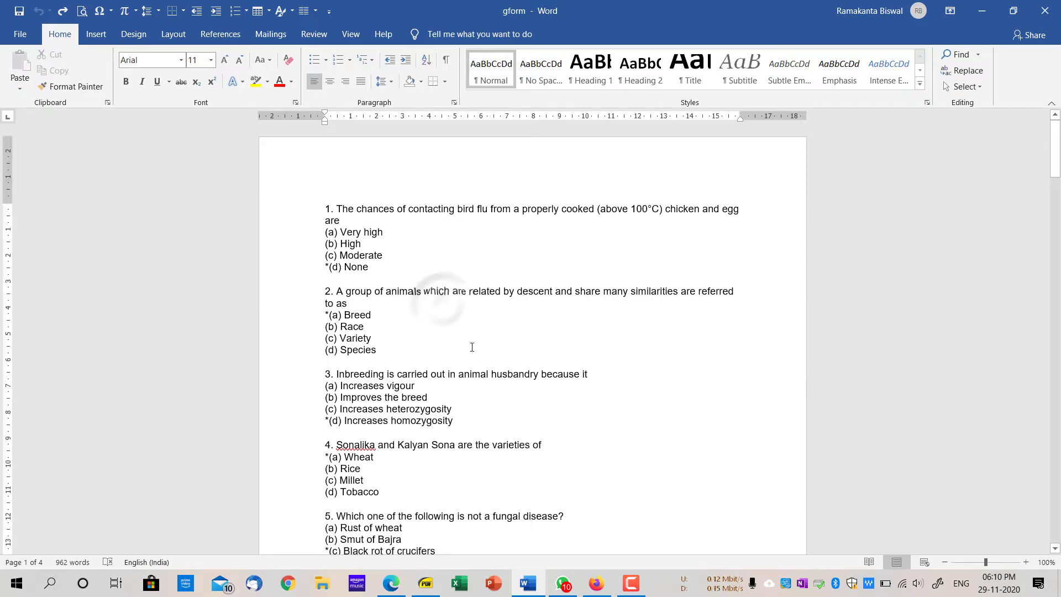
scroll(458, 309, down, 12)
scroll(461, 376, down, 10)
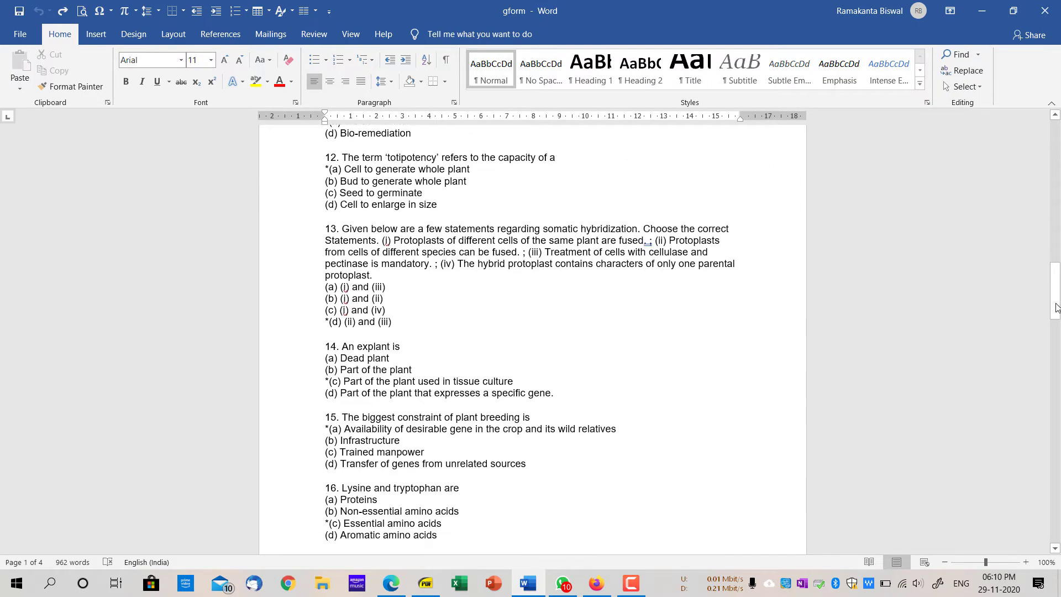
drag(1056, 310, 895, 498)
scroll(422, 369, up, 3)
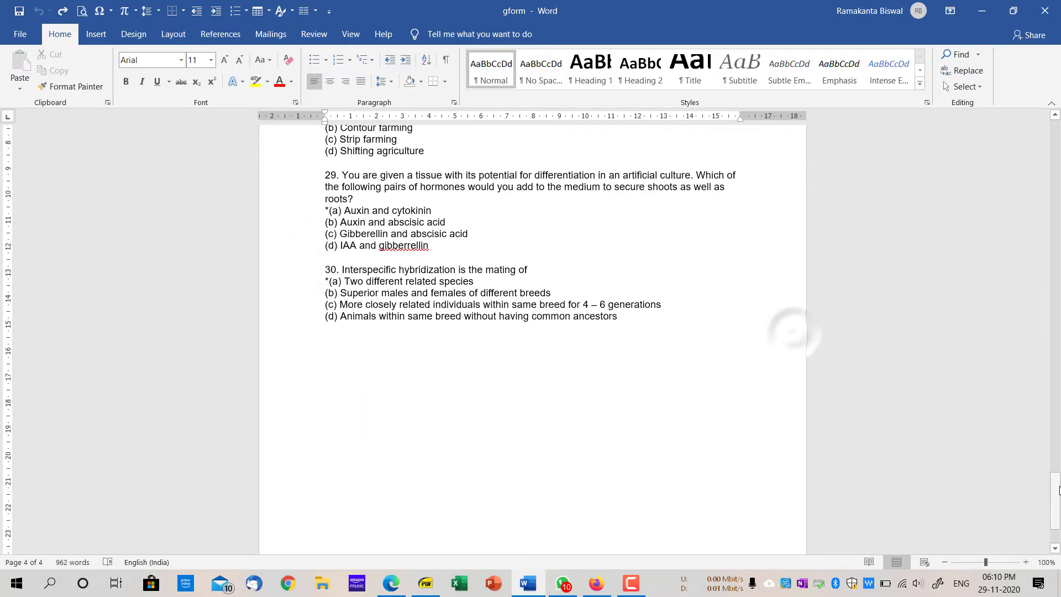
drag(1056, 483, 1056, 119)
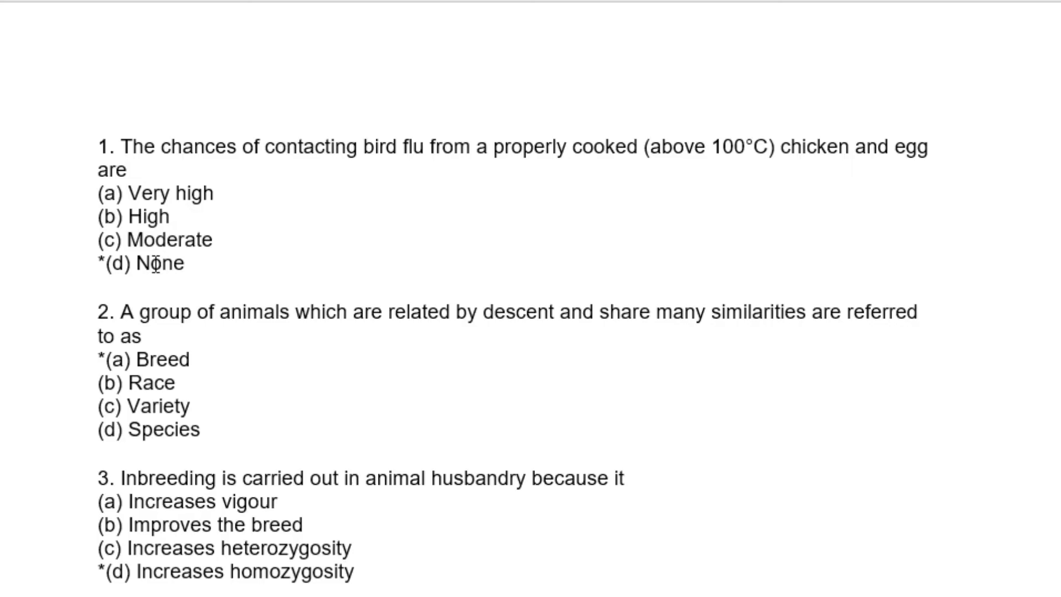
Examine the numbering, option labels, correct-answer marks and blank-line spacing of questions 1 and 2
click(95, 147)
click(129, 170)
click(196, 264)
click(100, 263)
click(96, 282)
click(97, 312)
click(208, 429)
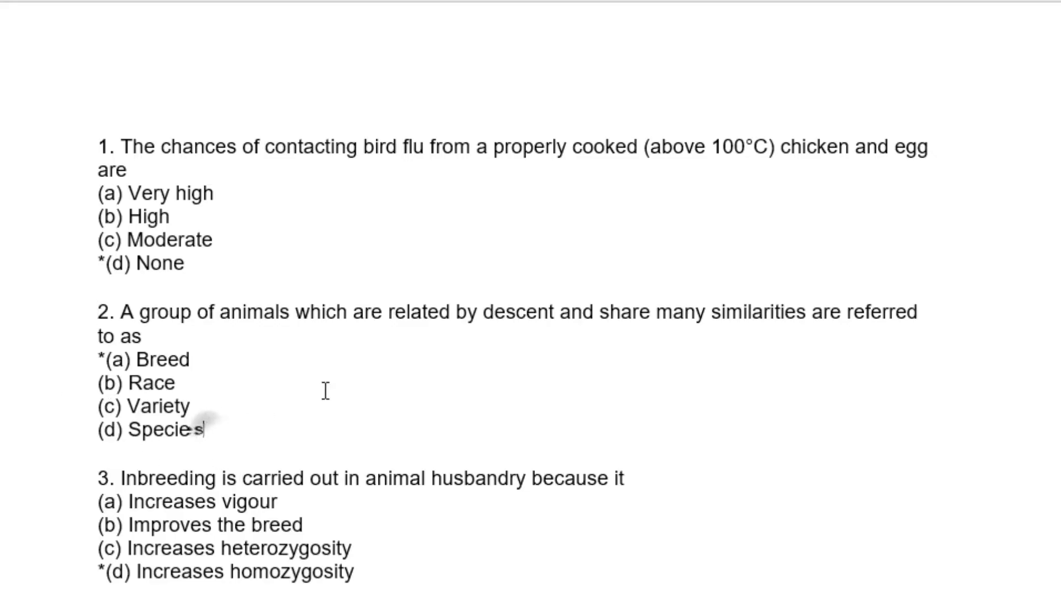
click(141, 449)
Review the following questions and examine how the statements are laid out within question 13
scroll(141, 449, down, 10)
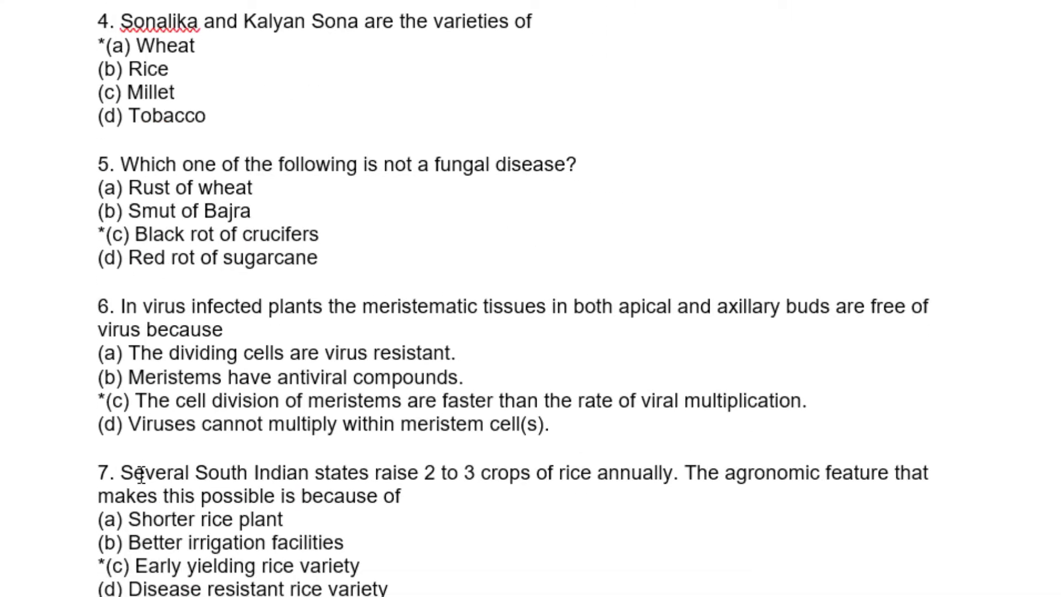
scroll(142, 477, down, 3)
scroll(85, 429, down, 2)
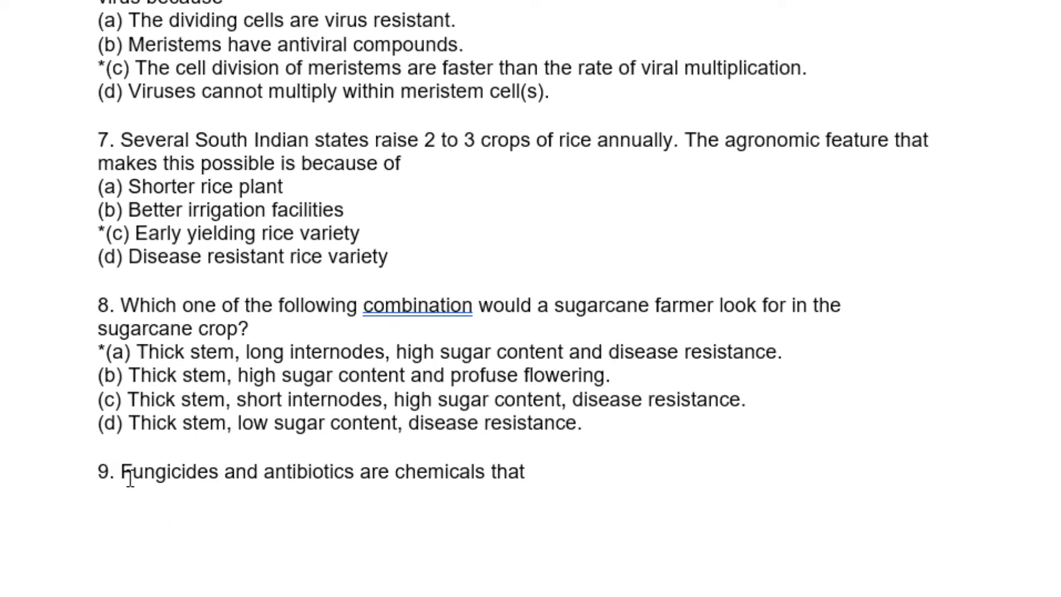
scroll(129, 476, down, 15)
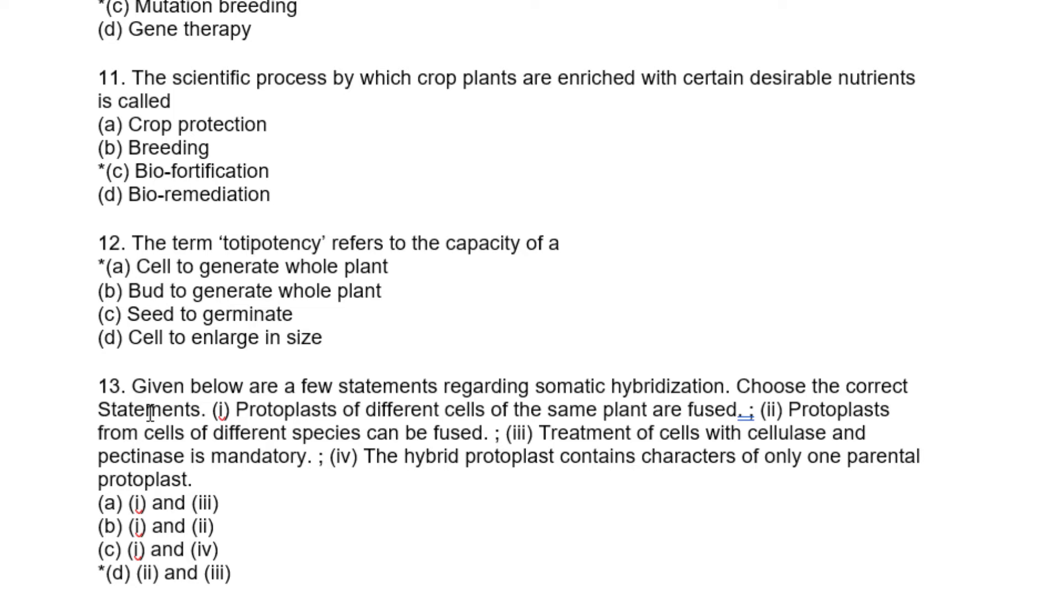
scroll(414, 328, down, 1)
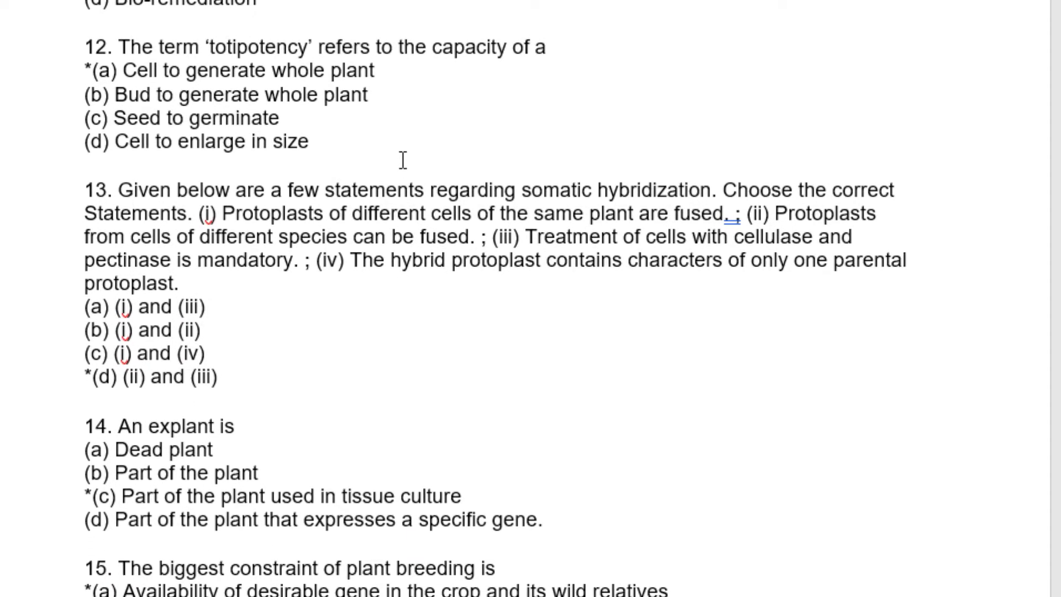
click(199, 213)
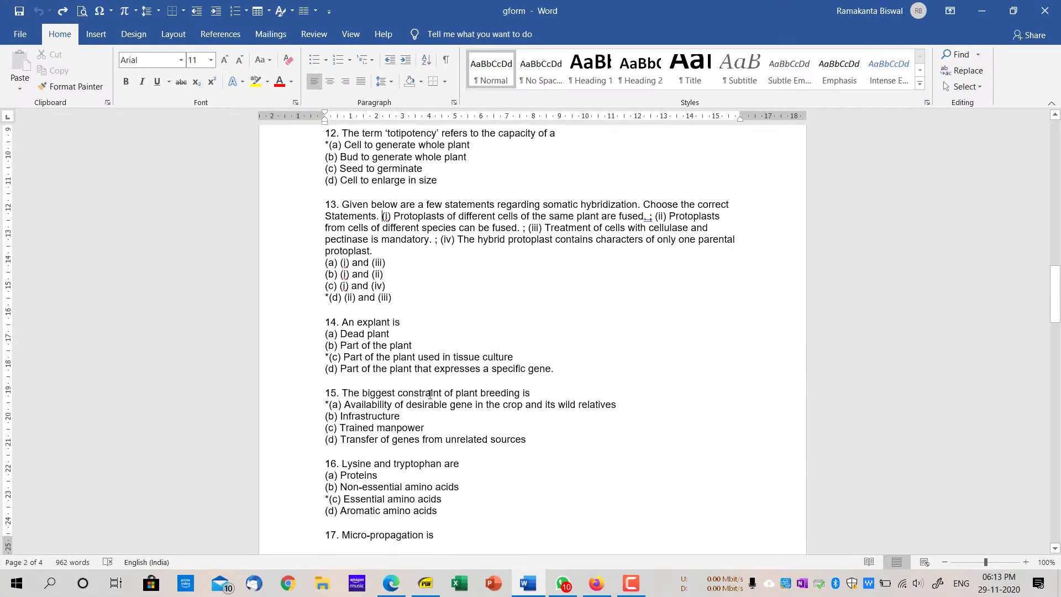
Insert the line "Name of the Student" above question 1, followed by a blank line
scroll(430, 394, down, 11)
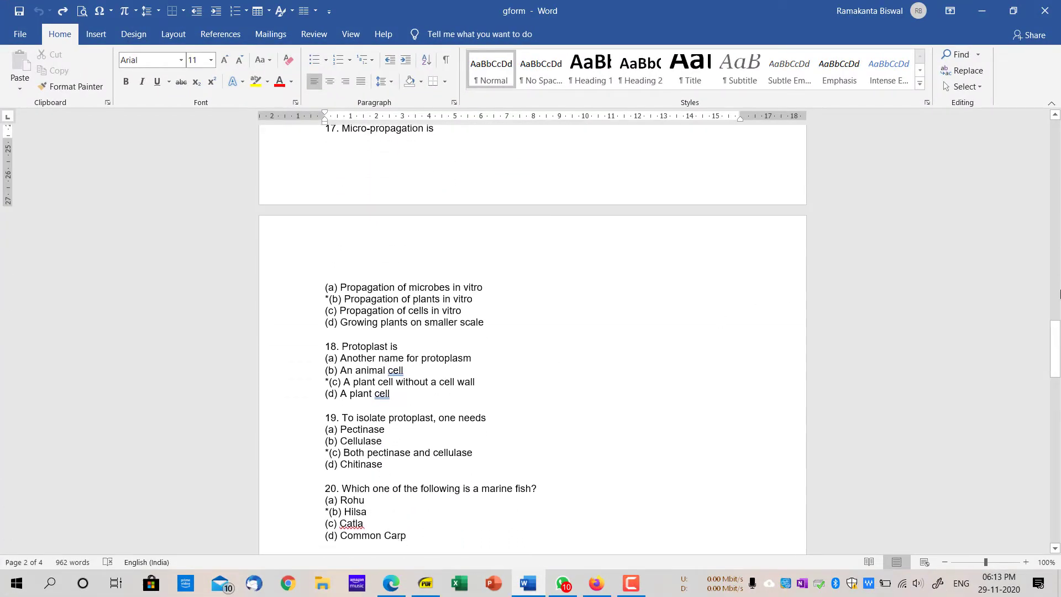
drag(1055, 348, 1055, 144)
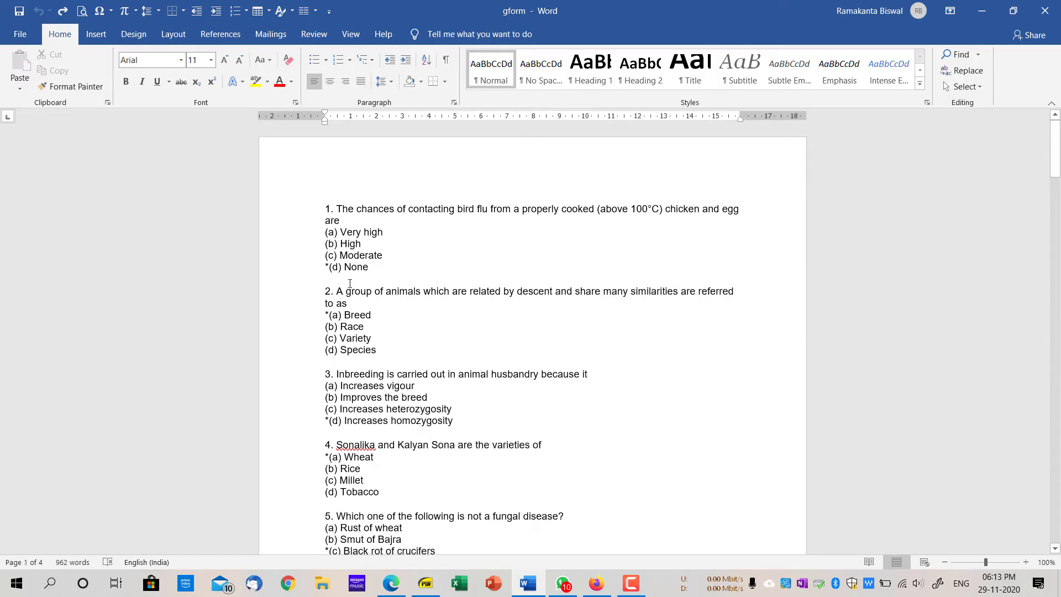
click(323, 205)
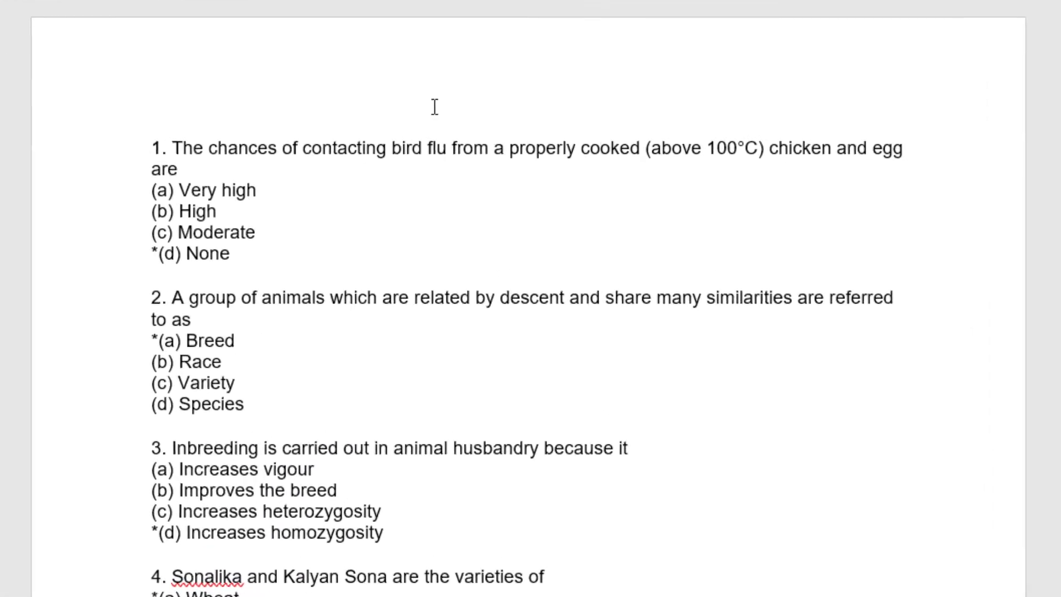
key(Up)
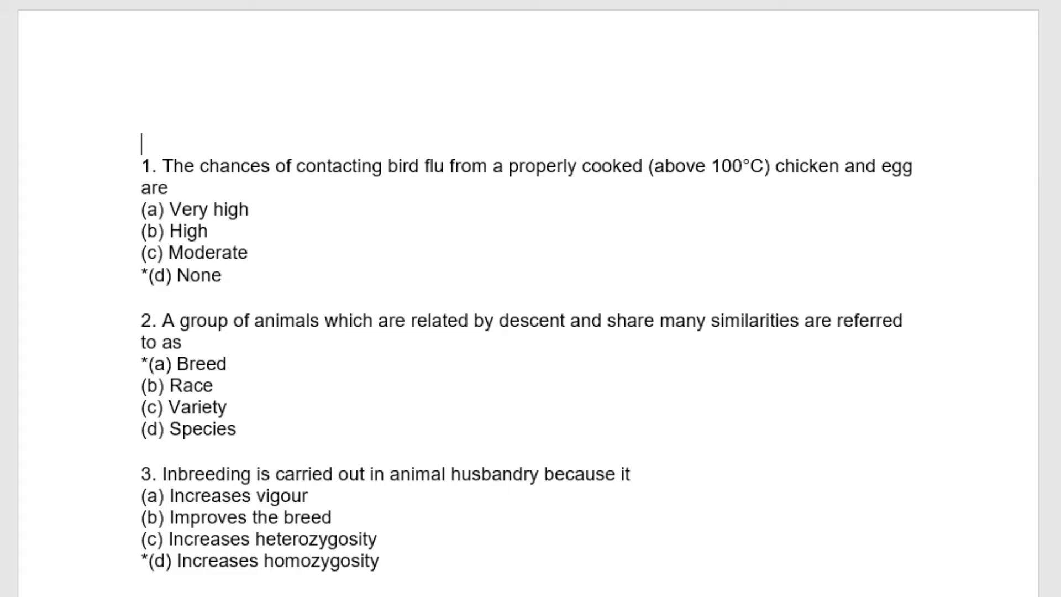
text(Name )
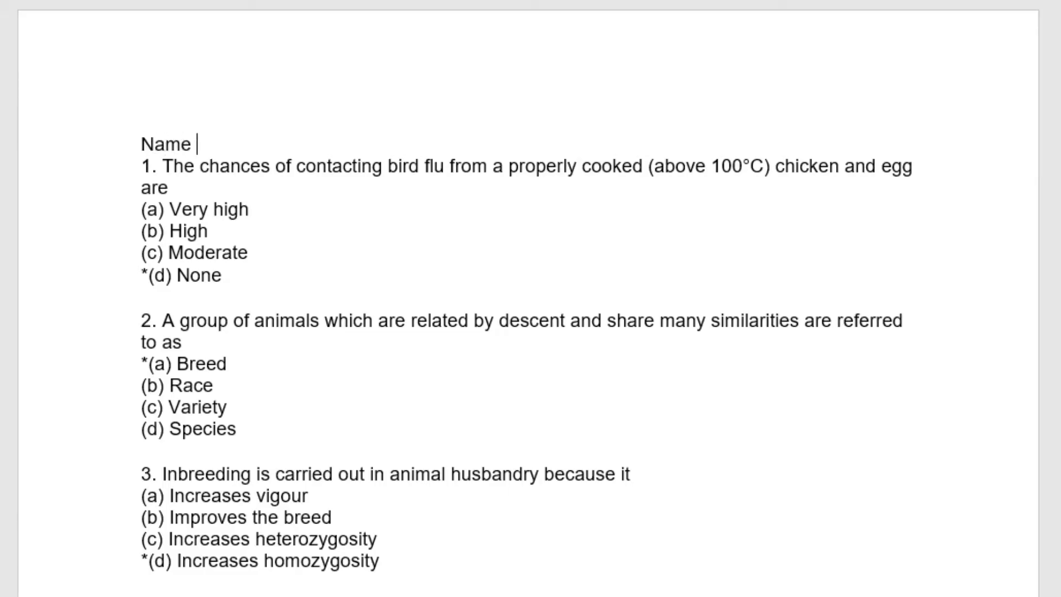
text(of the)
text(Student)
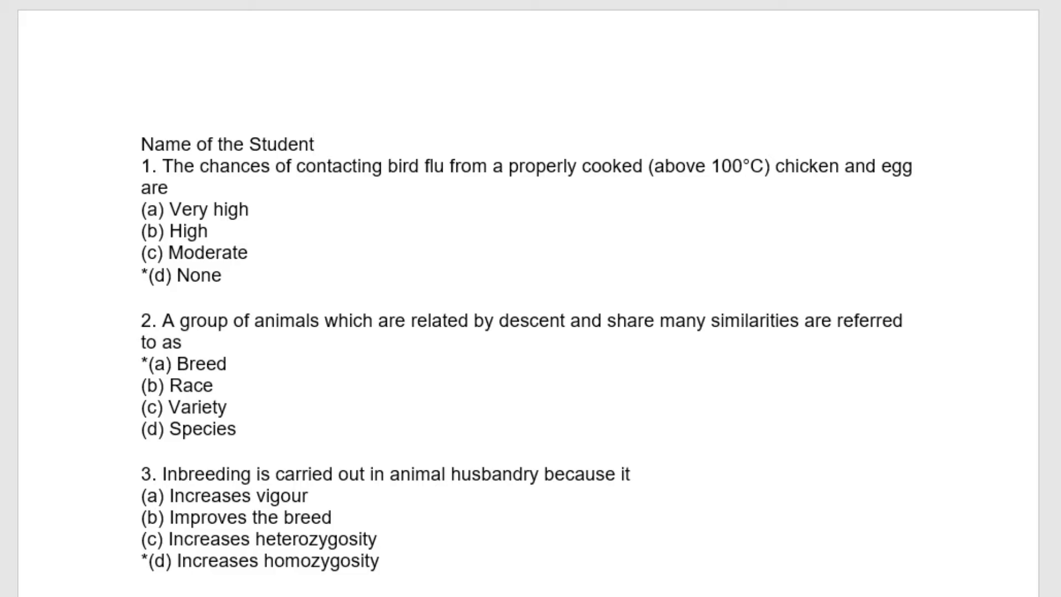
key(Return)
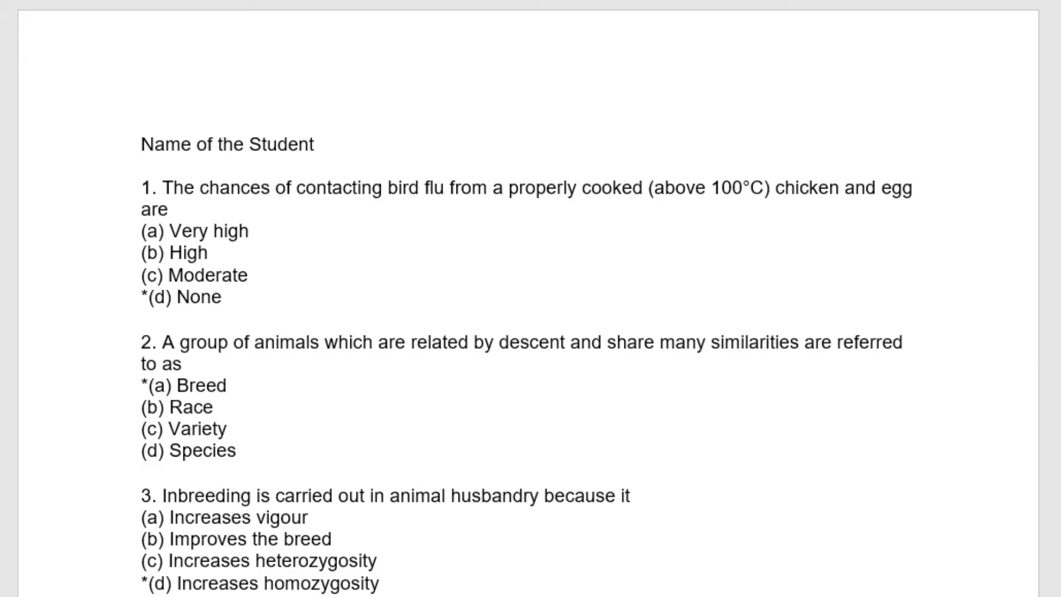
Add the line "Email ID of the Student" before question 1, with a blank line after it
key(Return)
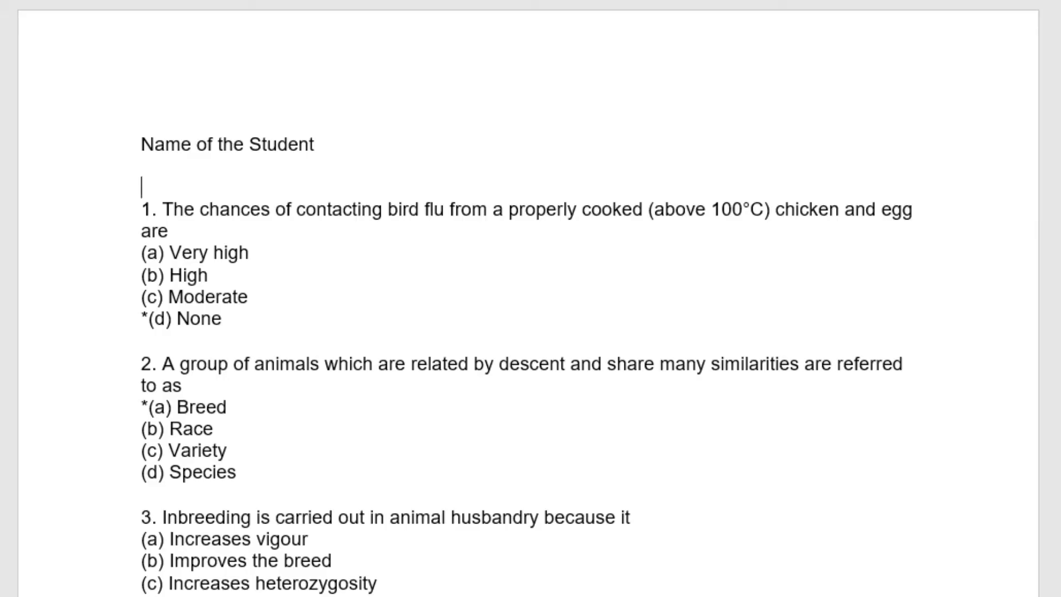
text(EMail ID of )
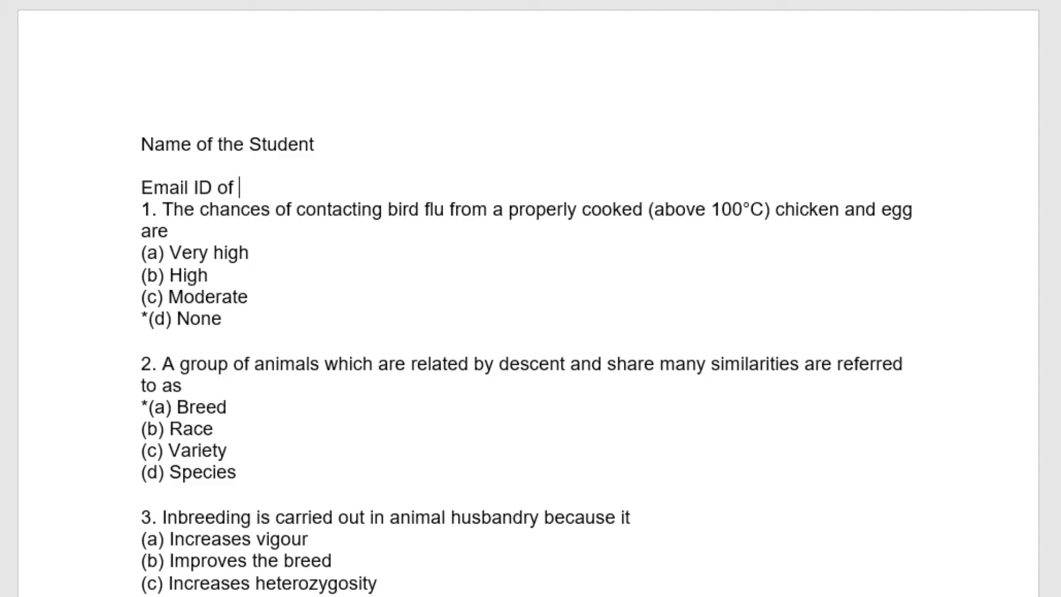
text(the Student)
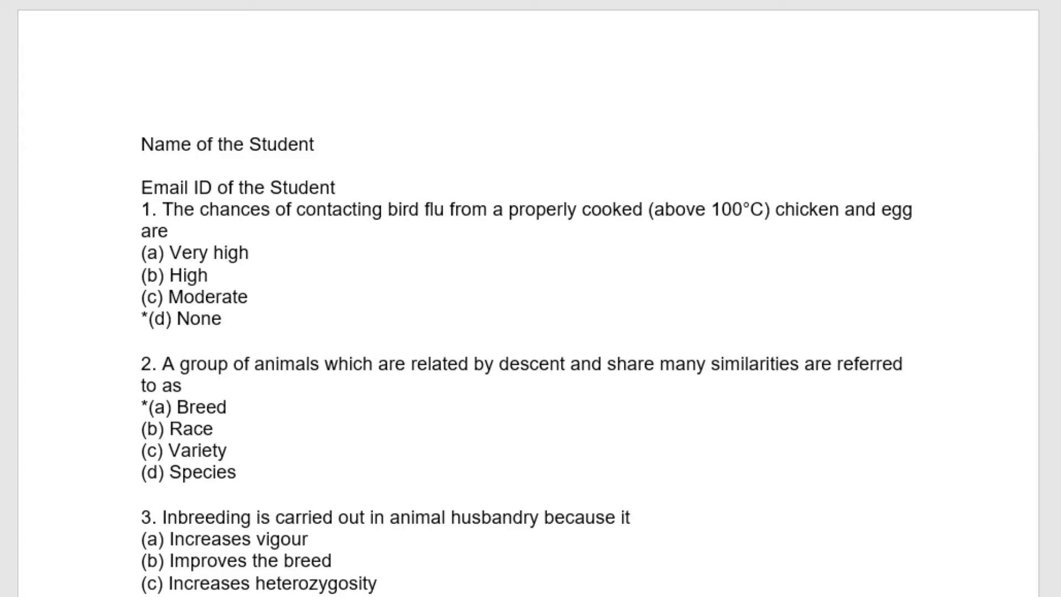
key(Return)
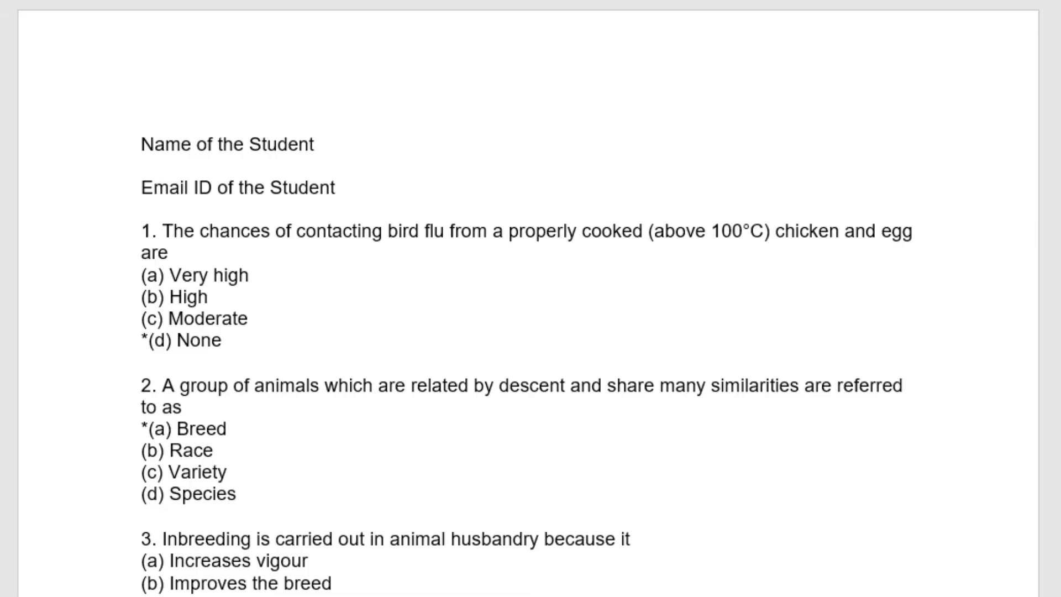
Close the gform document and save its changes
click(224, 144)
scroll(220, 464, down, 8)
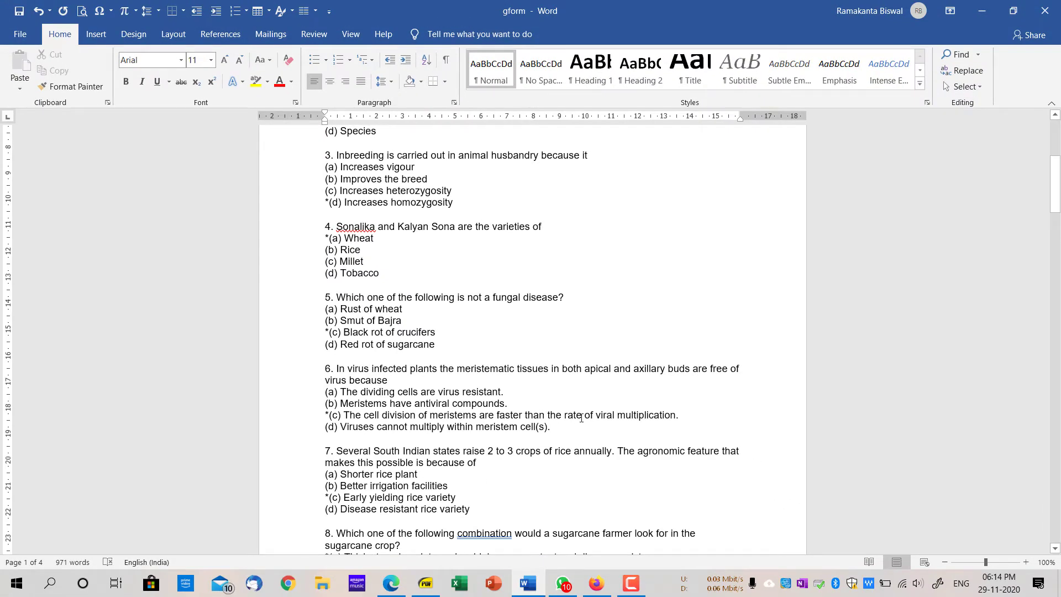
click(1045, 11)
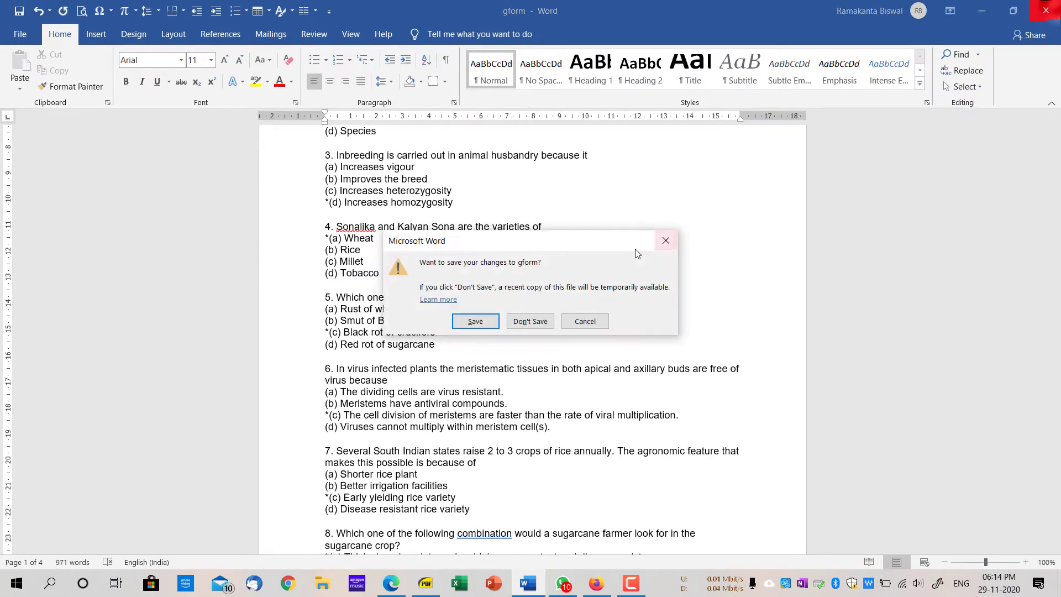
click(476, 325)
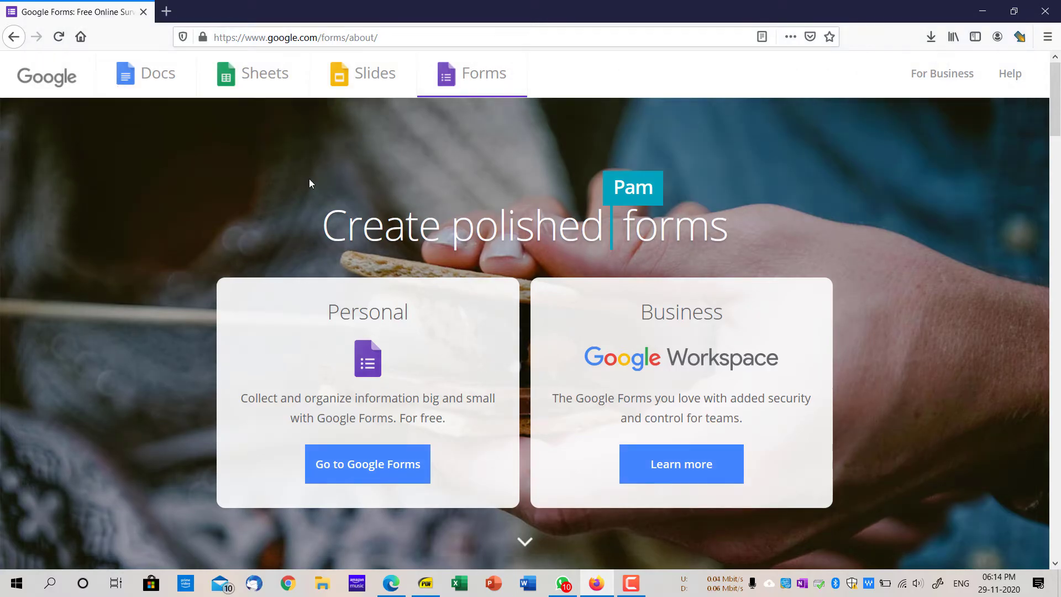
Load google.com in a new browser tab and open Google Drive from the Google apps there
key(ctrl+t)
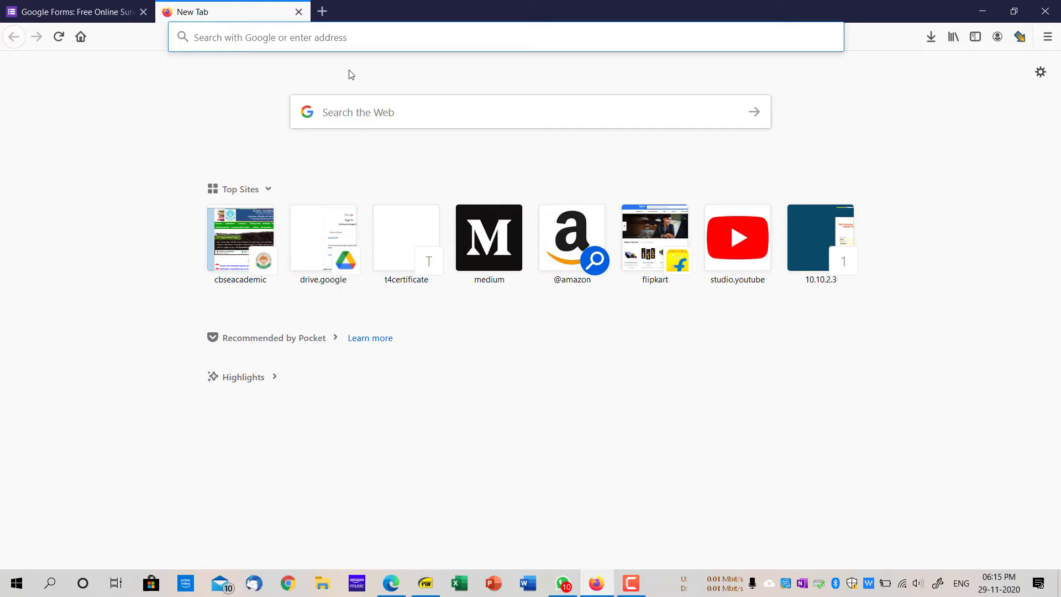
text(google.com)
key(Return)
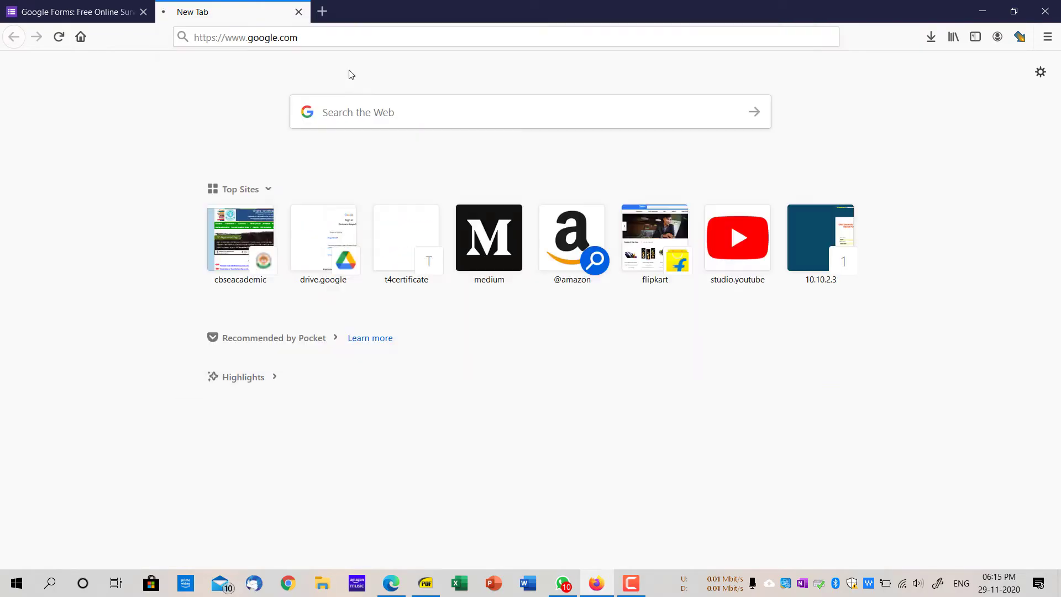
click(450, 257)
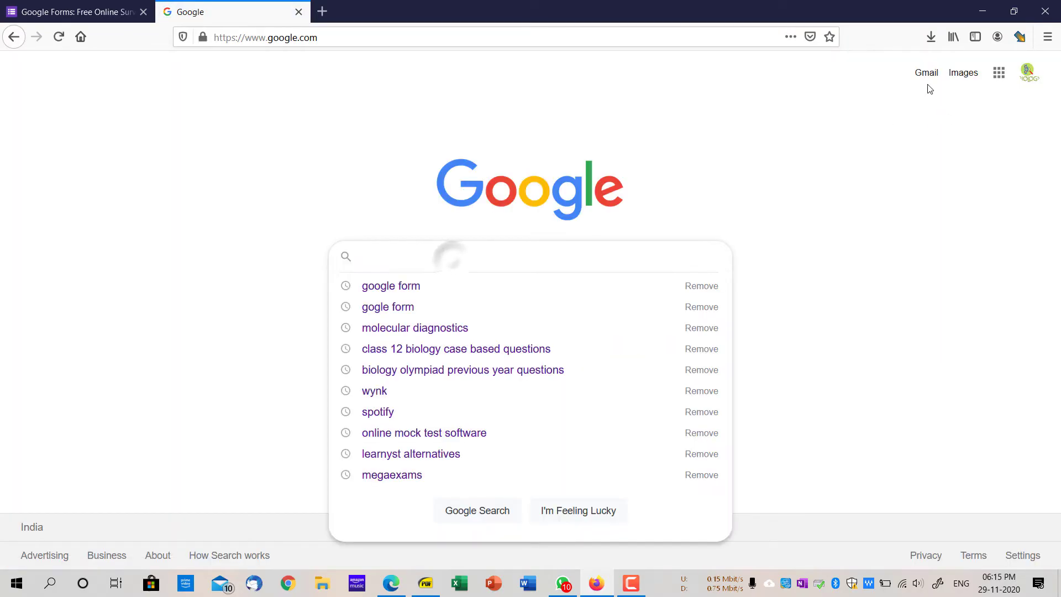
click(862, 127)
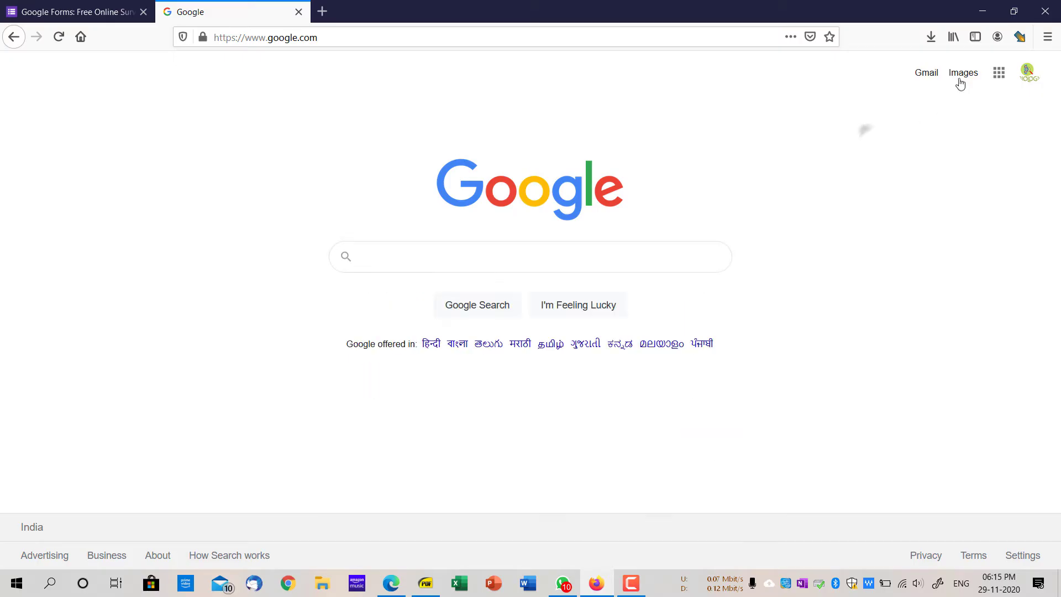
click(999, 72)
click(923, 331)
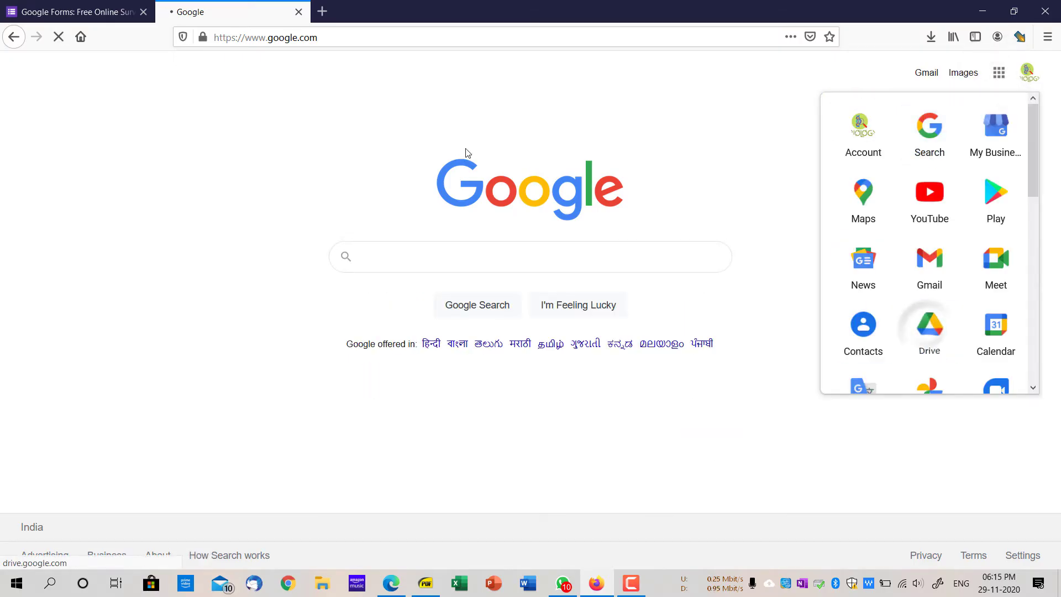
Open drive.google.com in another new tab and close the earlier Google Drive tab
click(323, 12)
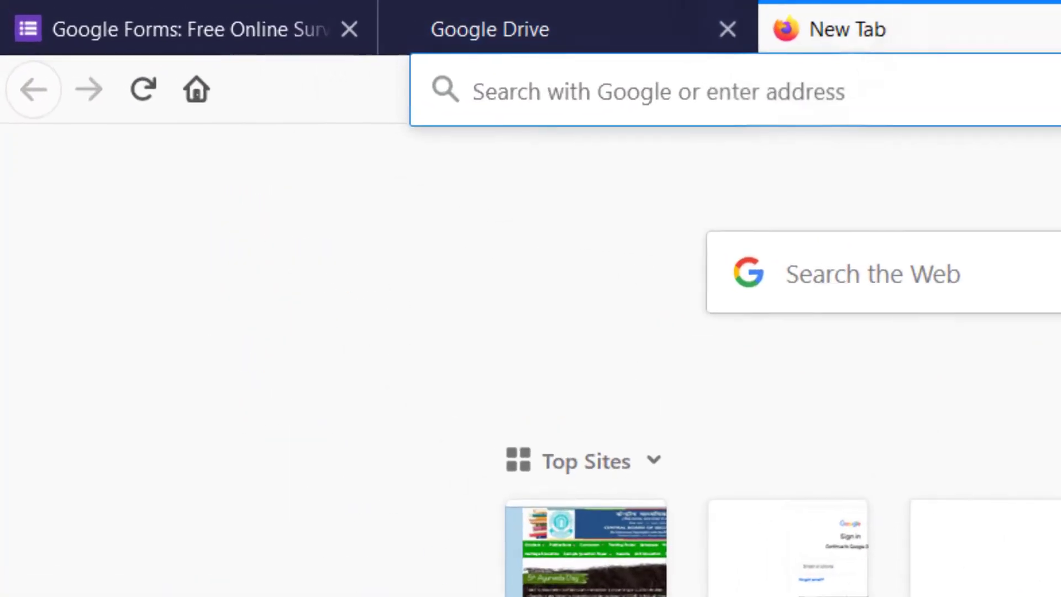
text(drive.google.com)
key(Return)
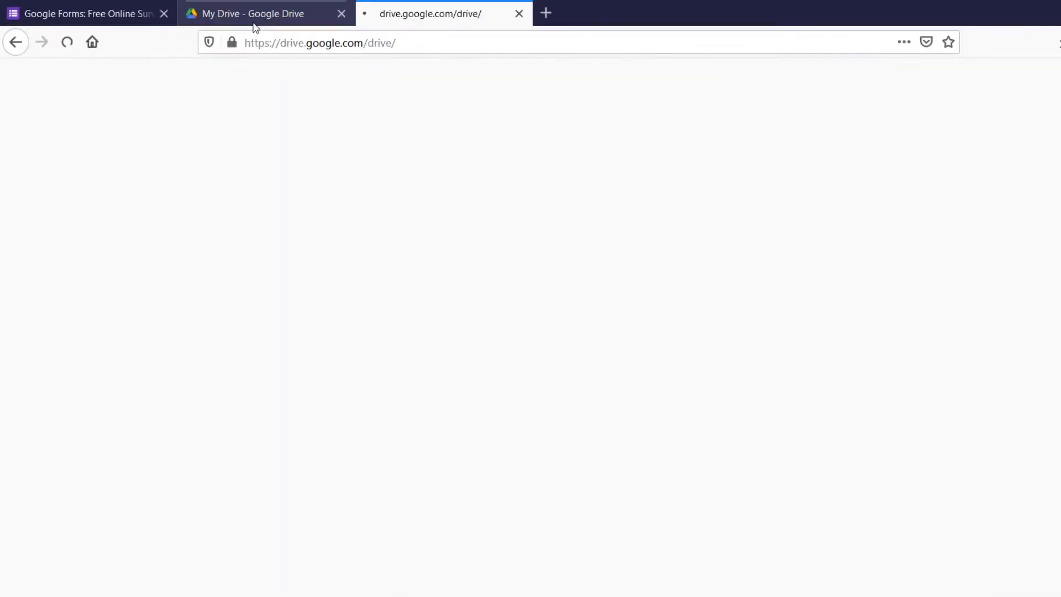
click(342, 14)
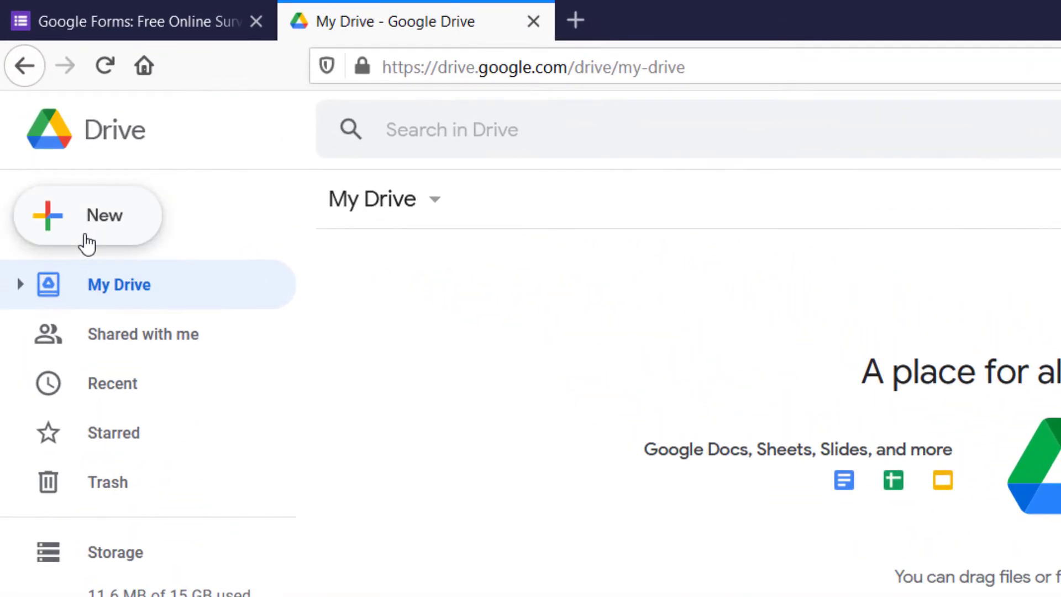
Upload the gform Word document from the Desktop to My Drive
click(86, 241)
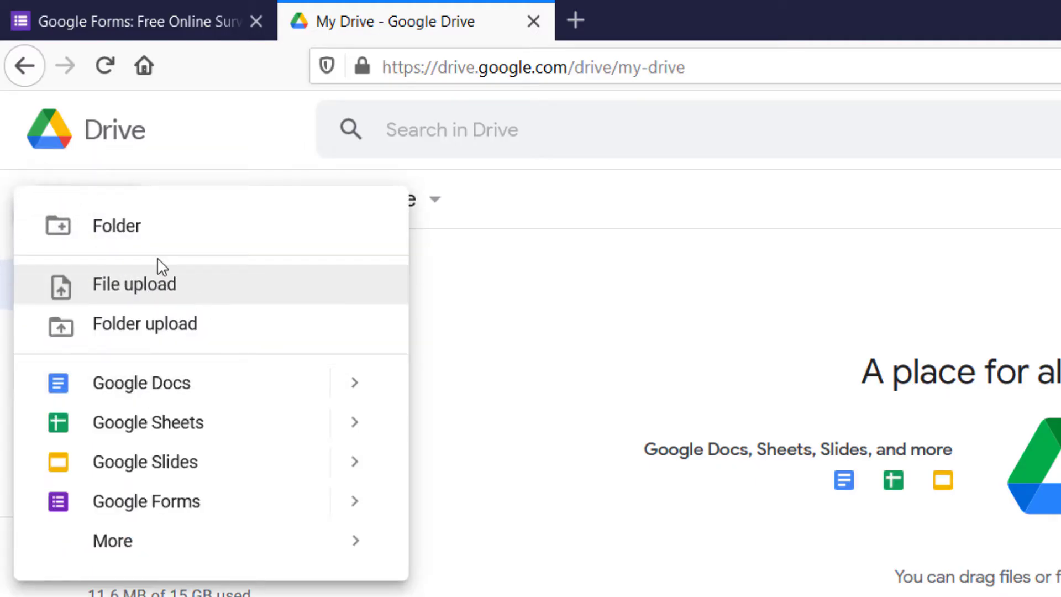
click(154, 279)
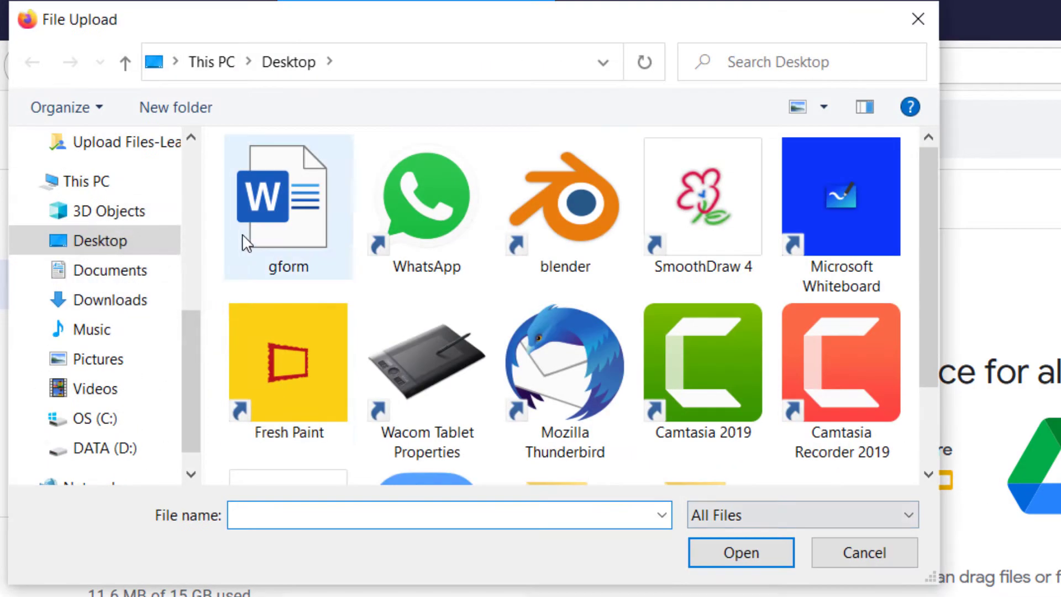
click(244, 237)
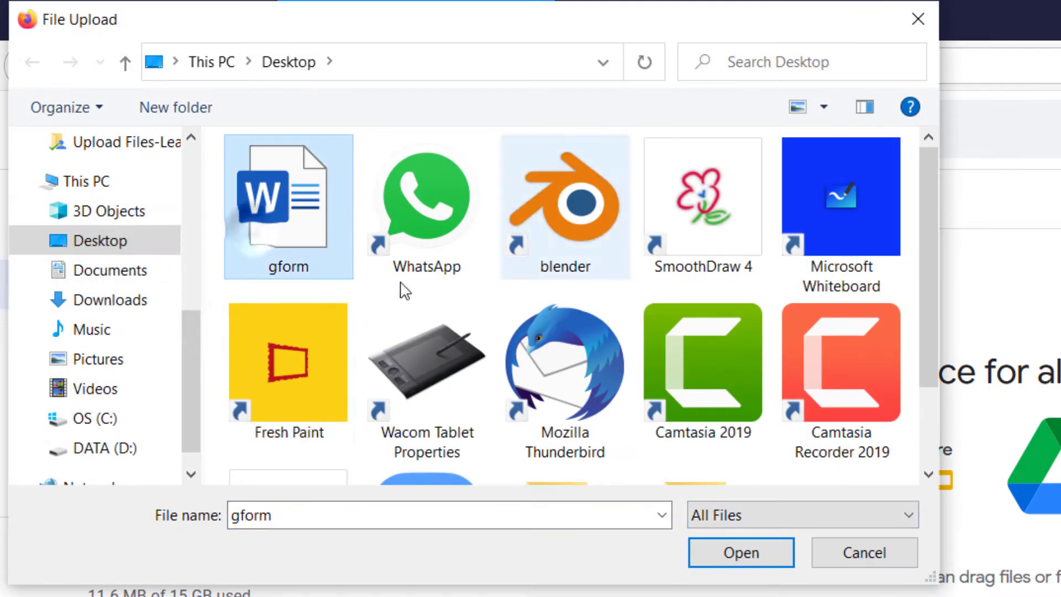
click(747, 556)
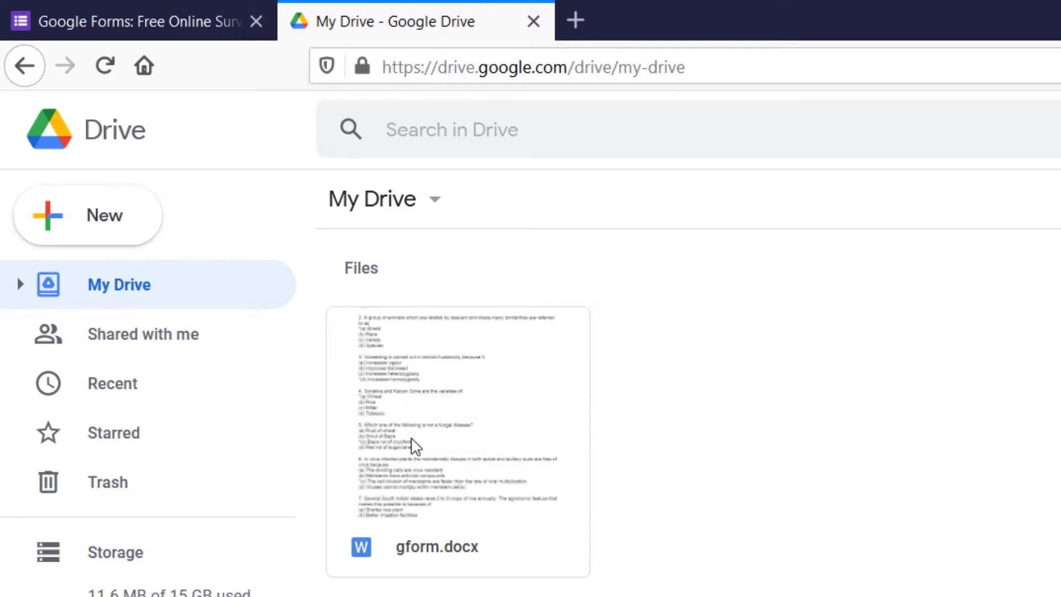
Open the uploaded gform.docx and save it in Google Docs format
double_click(416, 445)
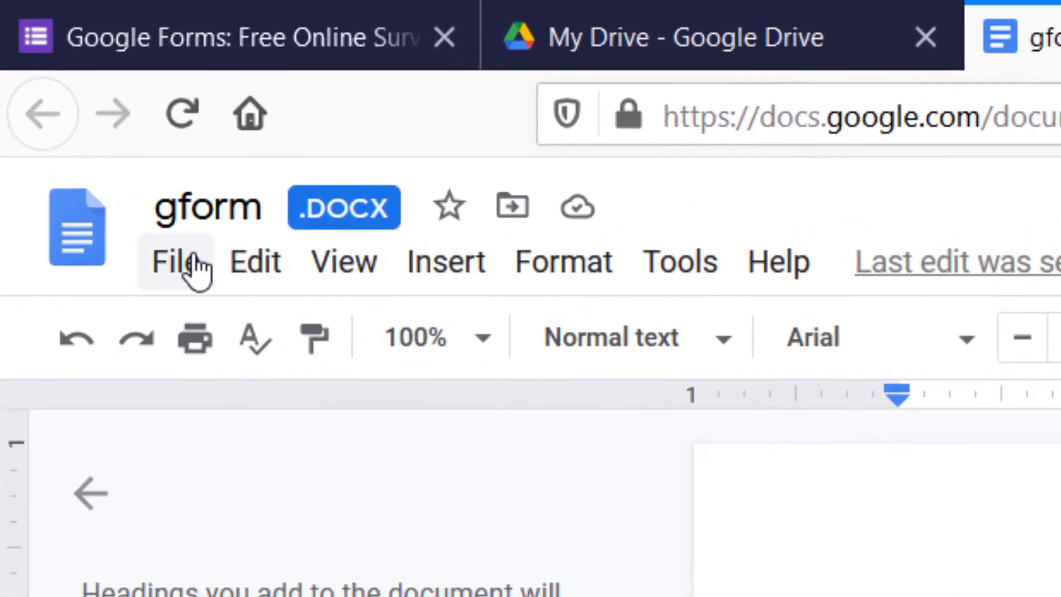
click(197, 269)
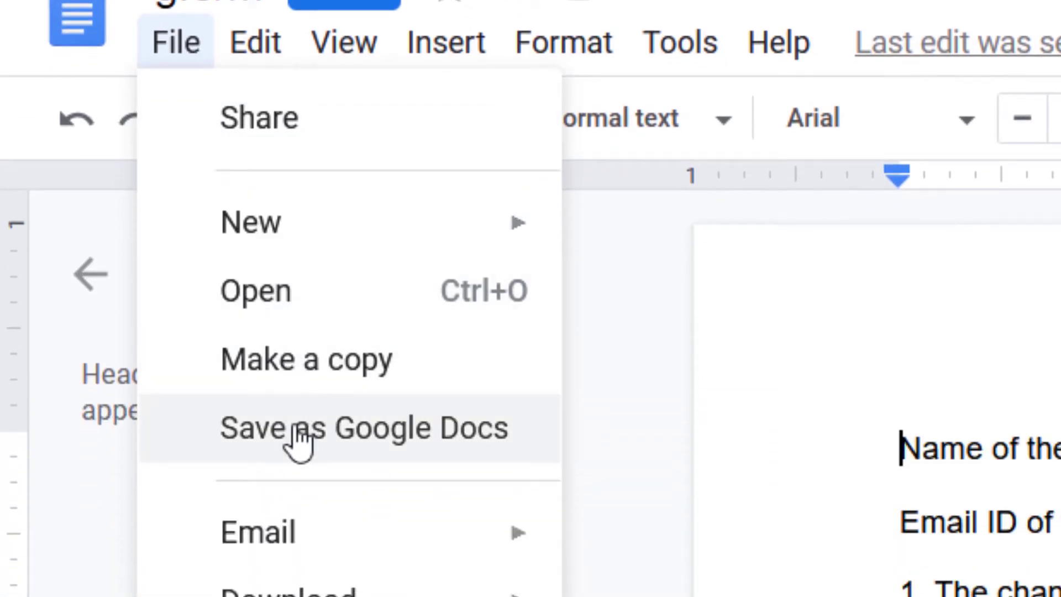
click(324, 442)
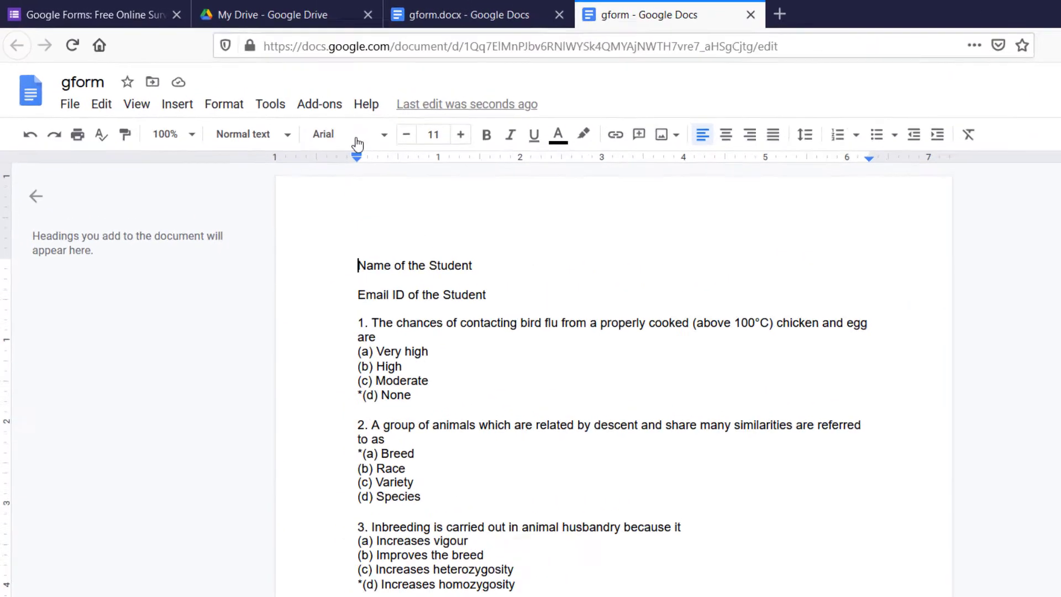
Search the add-on marketplace for "GFormIt for Docs" and open its details page
click(264, 89)
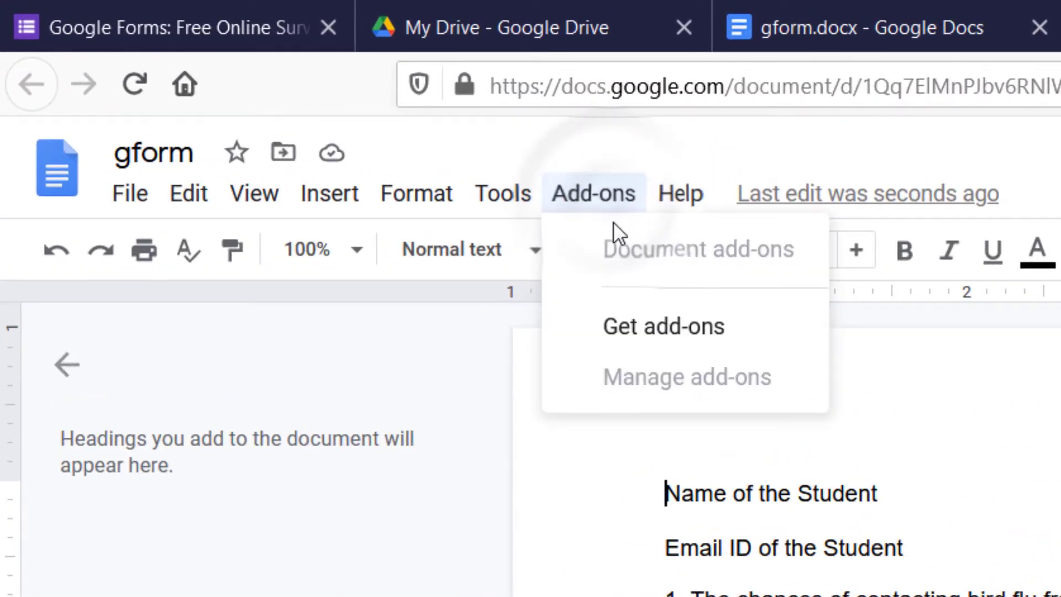
click(619, 327)
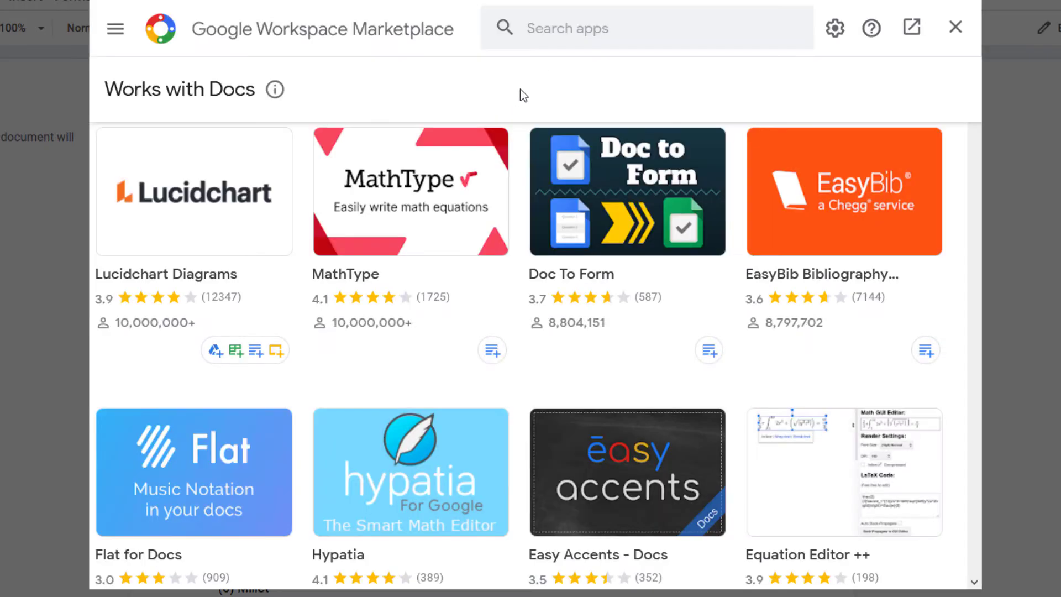
click(564, 17)
text(gfor)
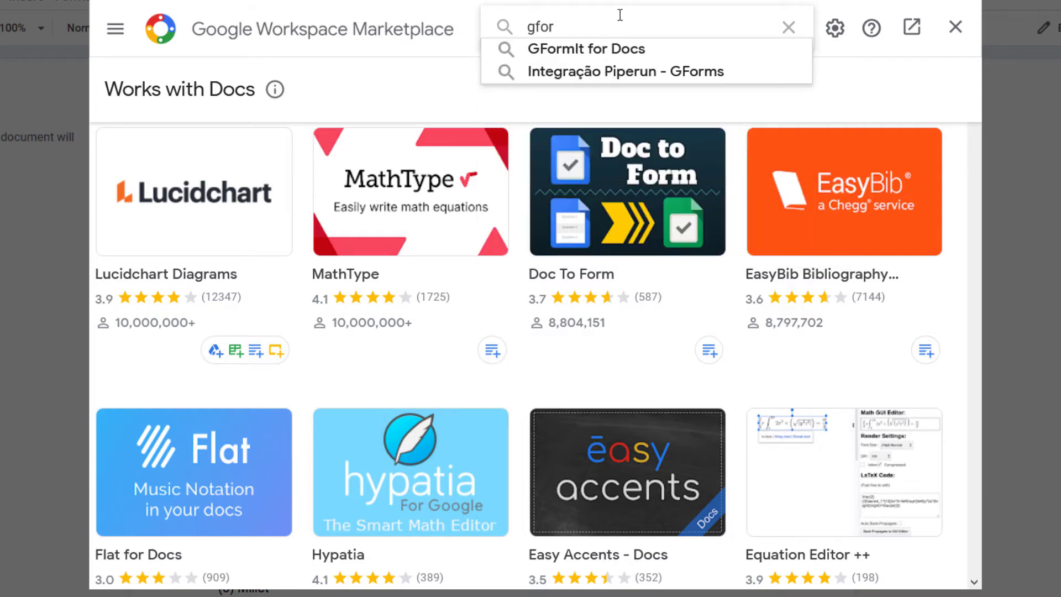
click(575, 51)
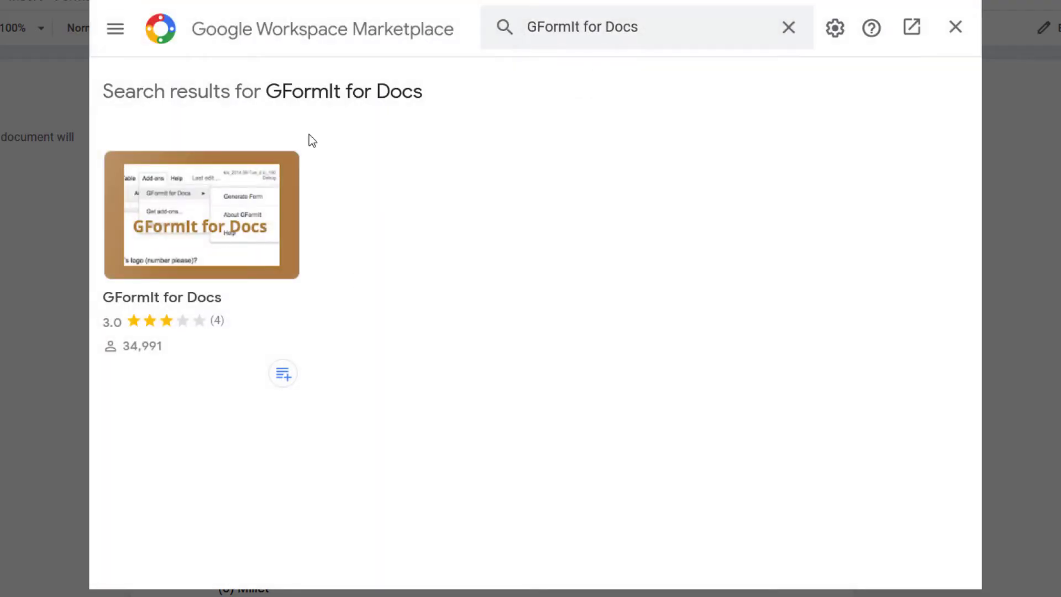
click(218, 230)
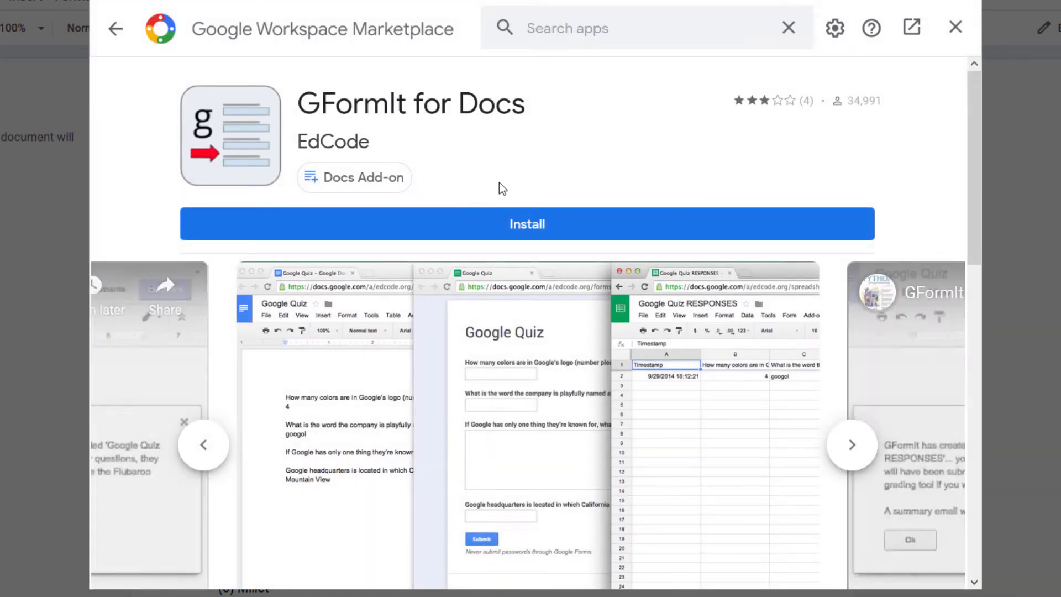
Install GFormIt for Docs, granting it access to the listed Google account, and close the marketplace
click(822, 223)
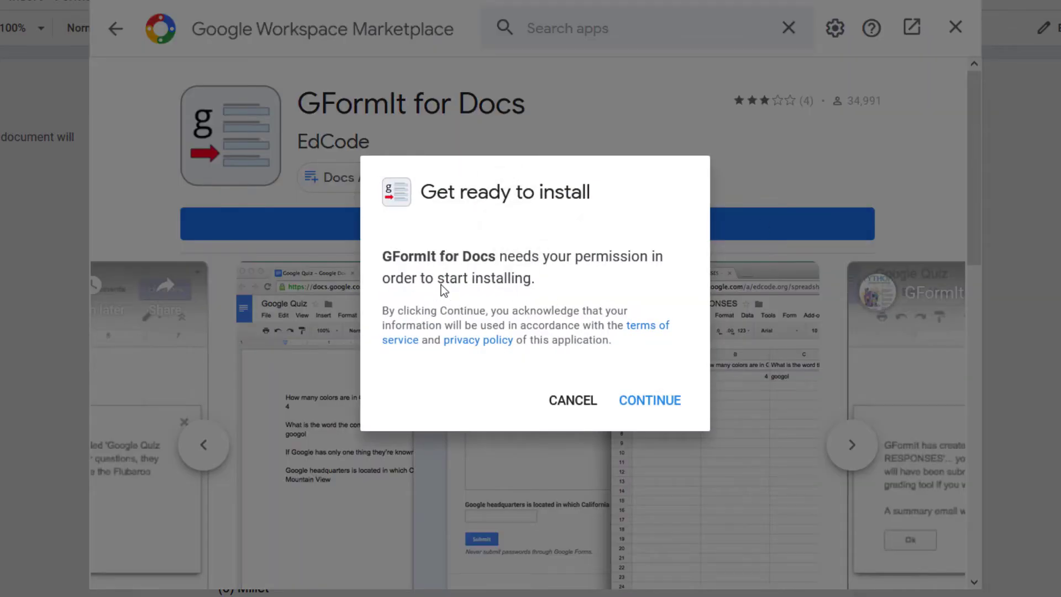
click(641, 398)
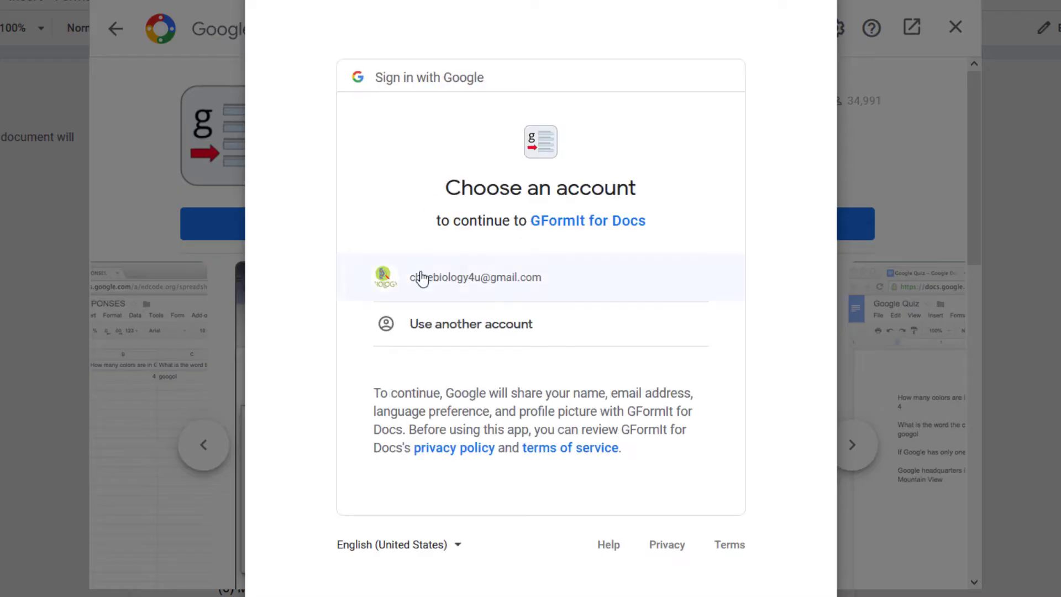
click(486, 277)
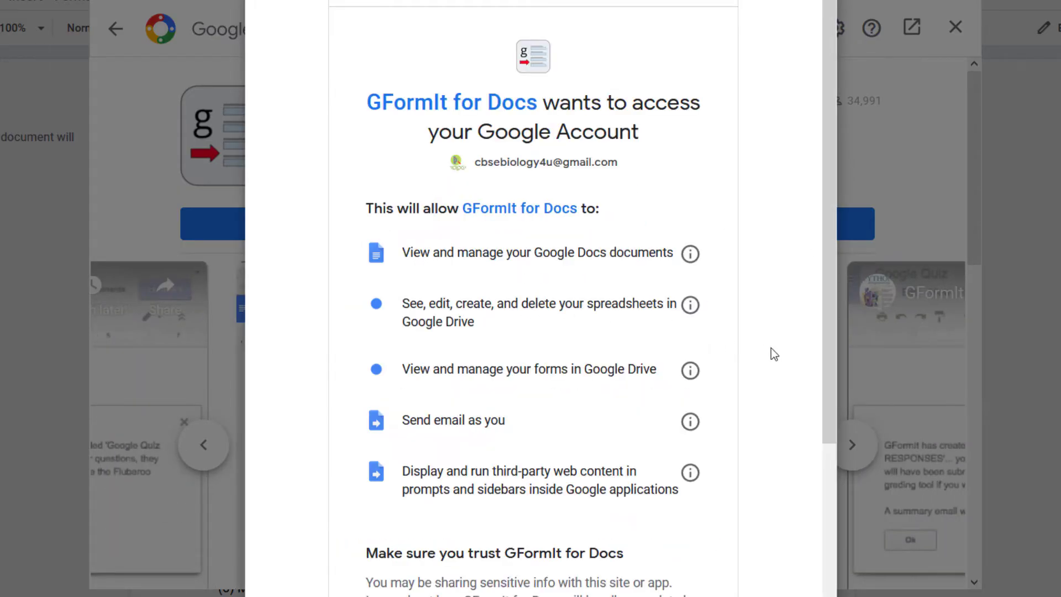
scroll(594, 395, down, 1)
scroll(594, 396, down, 2)
click(692, 507)
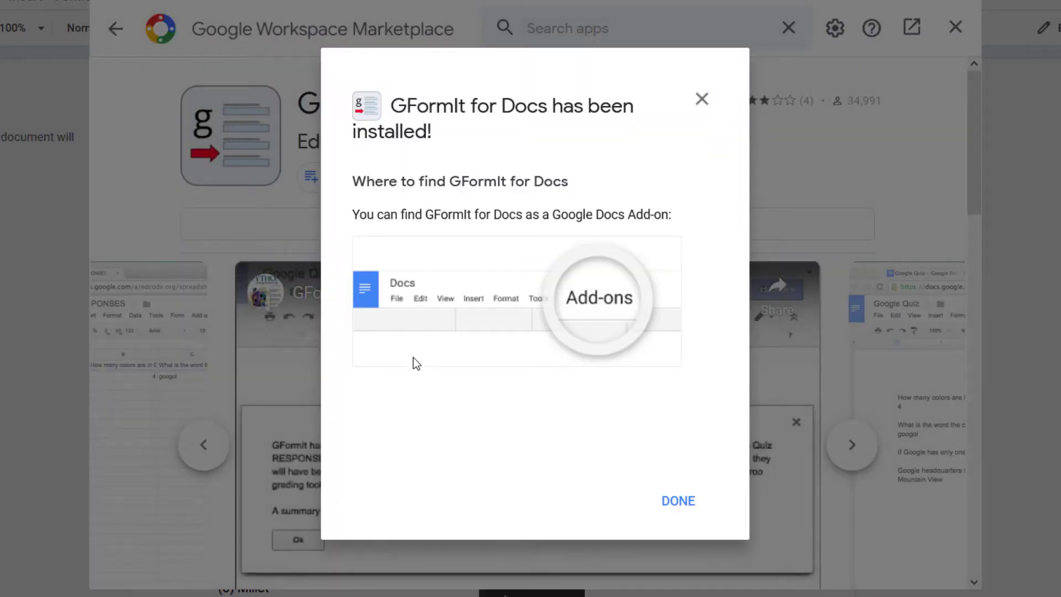
click(677, 500)
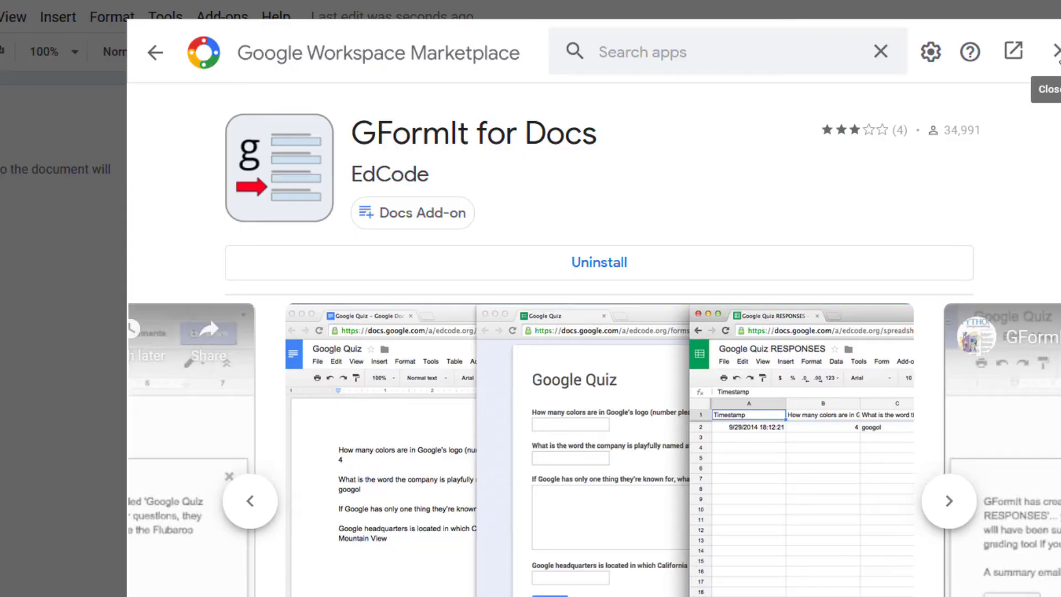
click(1054, 51)
Generate a Google Form from the gform document with the GFormIt for Docs add-on
click(229, 19)
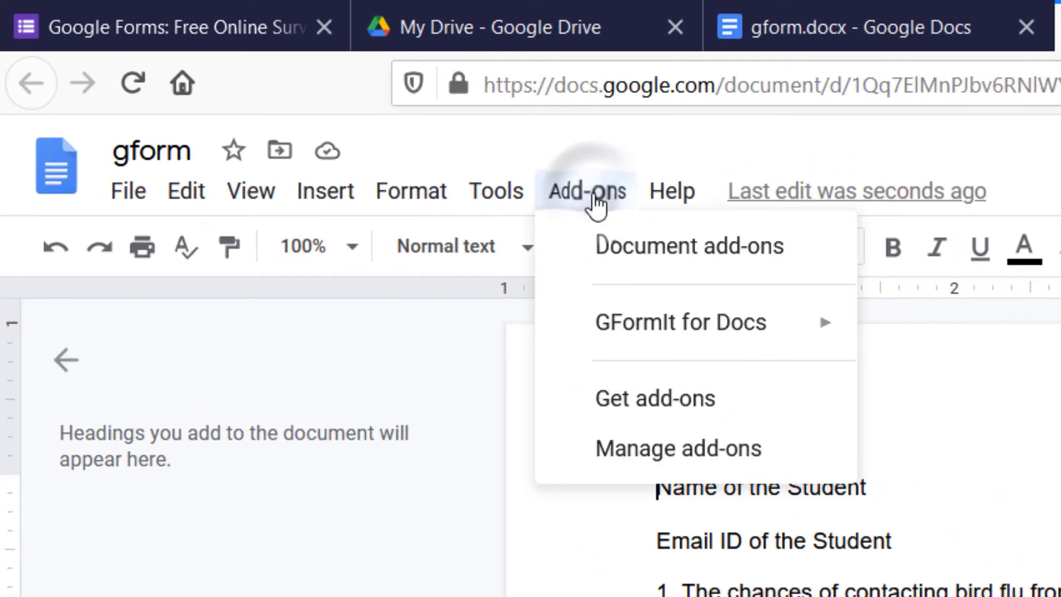
mouse_move(656, 327)
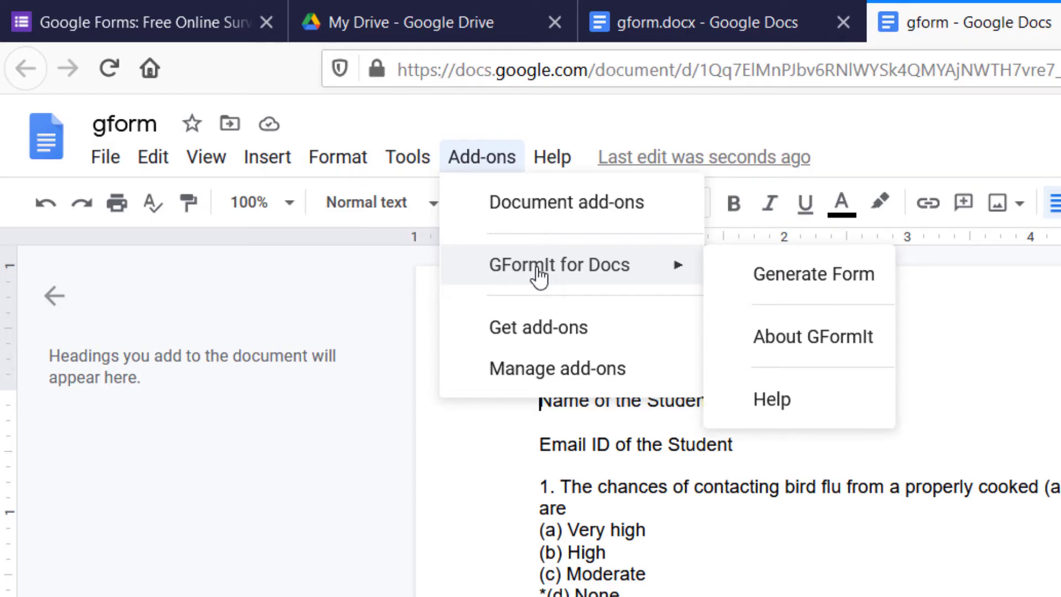
click(765, 276)
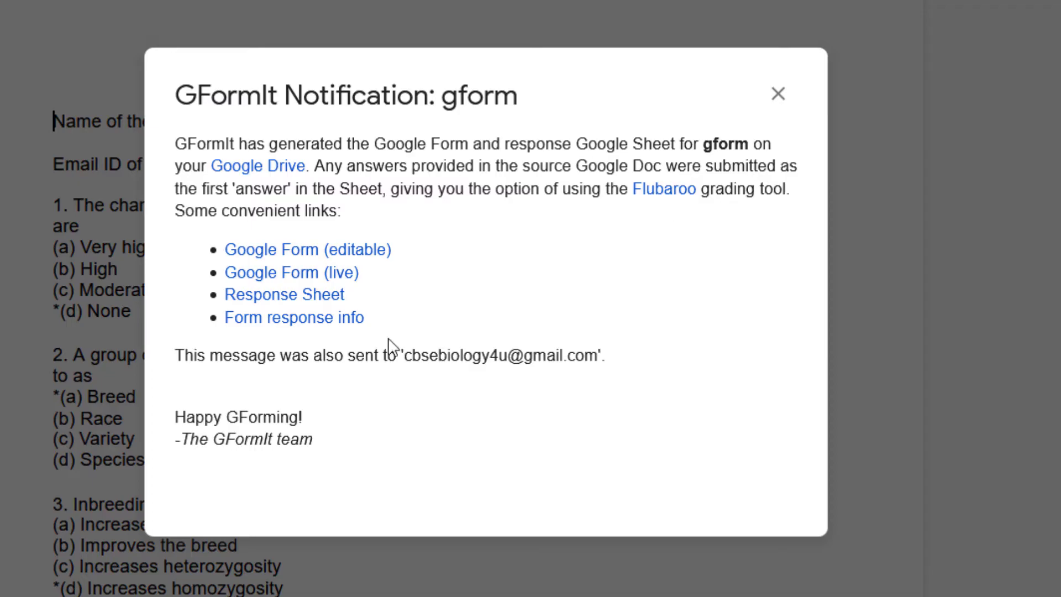
drag(409, 360, 595, 352)
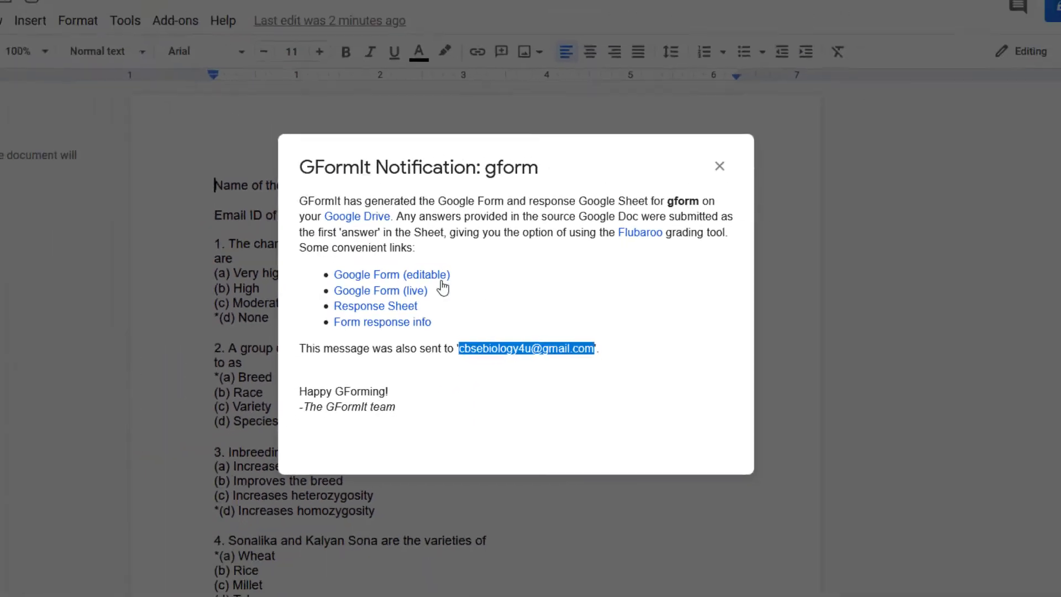
Open the editable Google Form linked in the GFormIt notification in a new browser tab
click(466, 292)
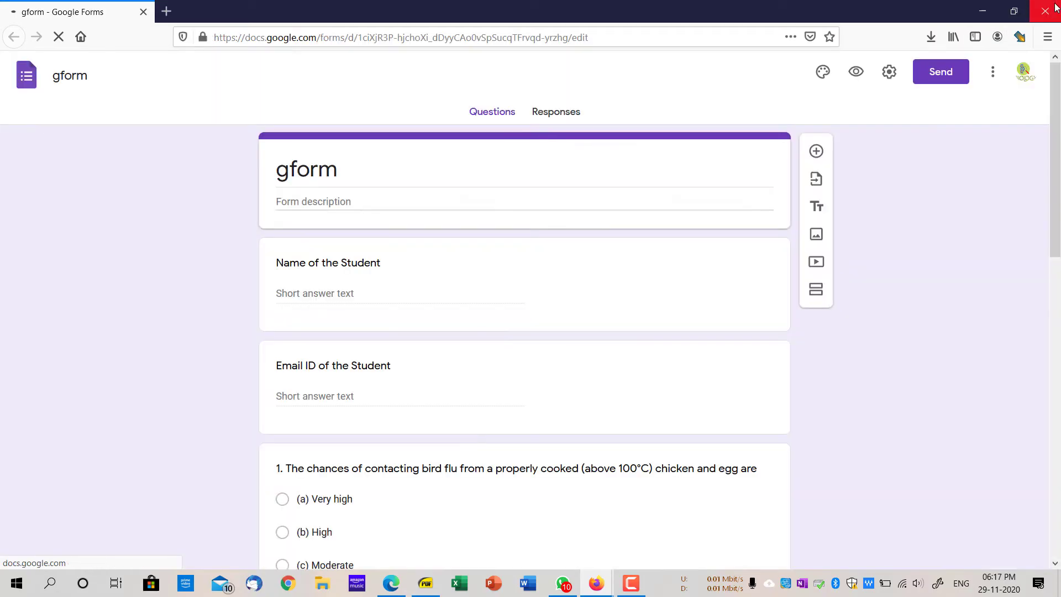
click(1055, 6)
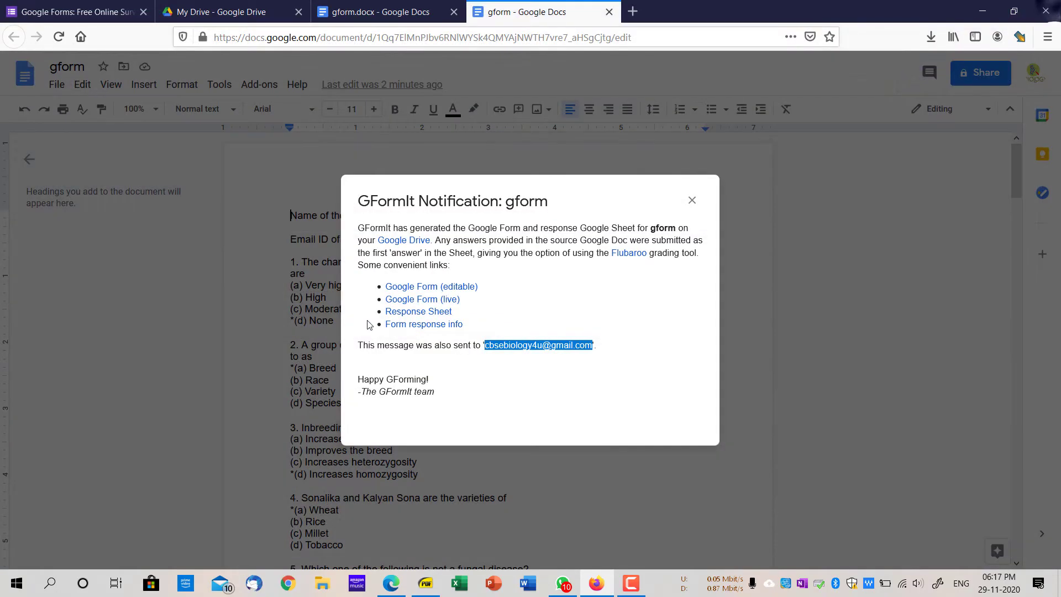
right_click(430, 288)
click(456, 299)
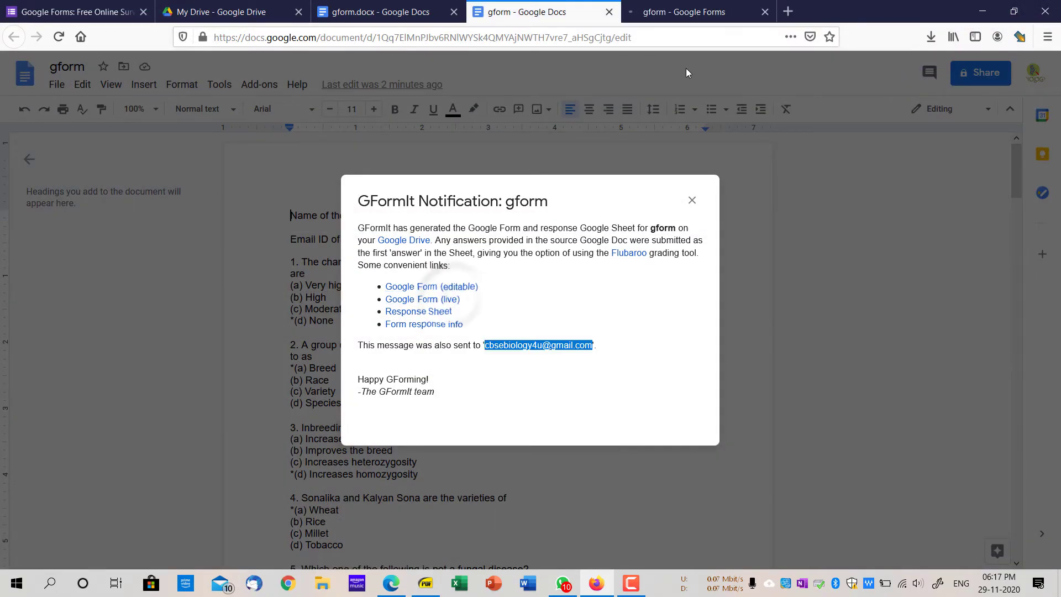
key(ctrl+Tab)
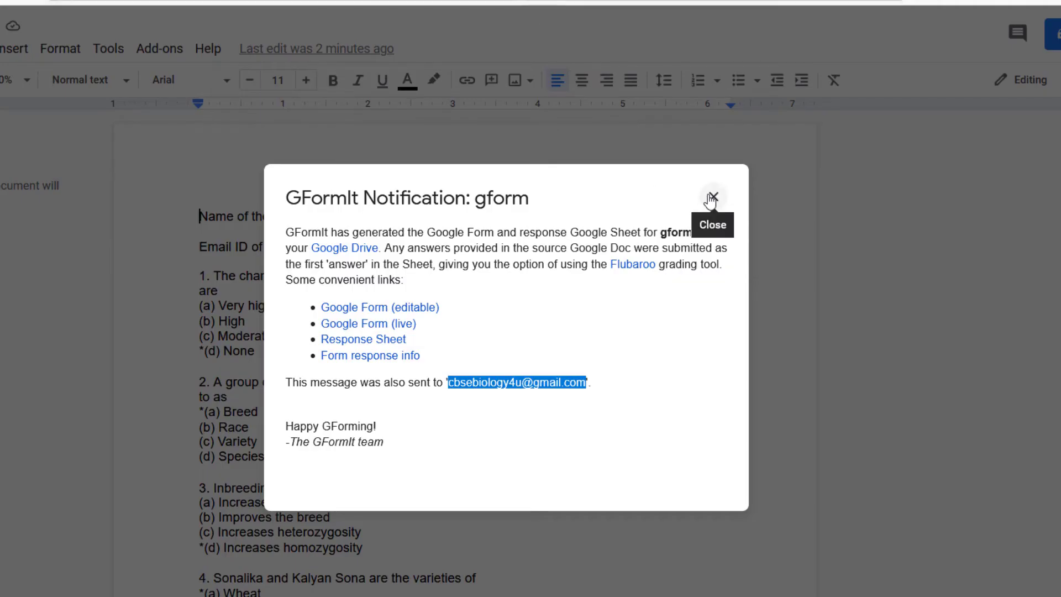
Close the GFormIt notification in the gform document and look at the installed add-on's entry again
click(712, 197)
click(159, 49)
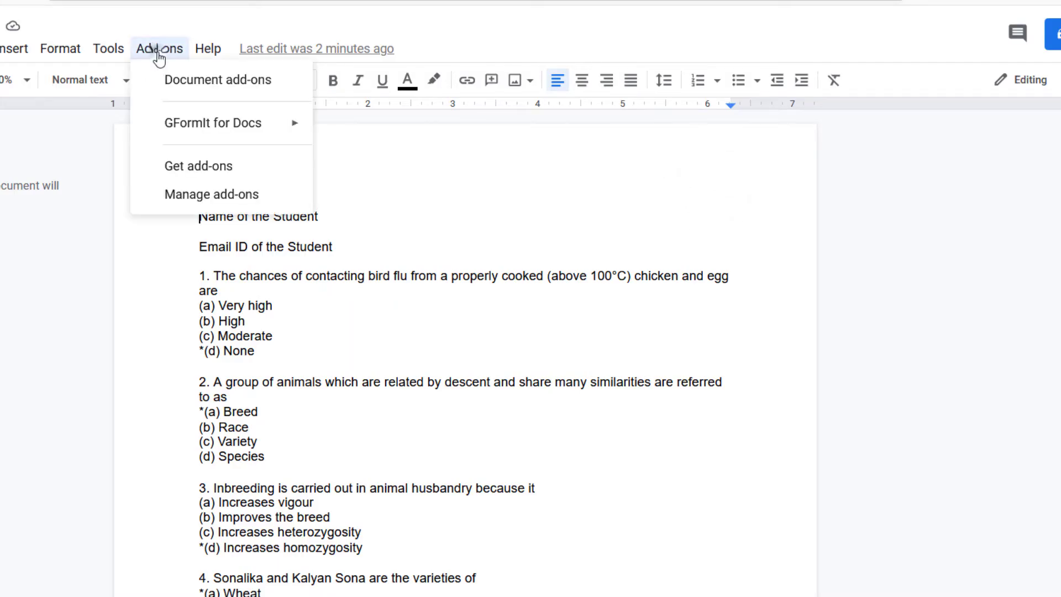
mouse_move(189, 136)
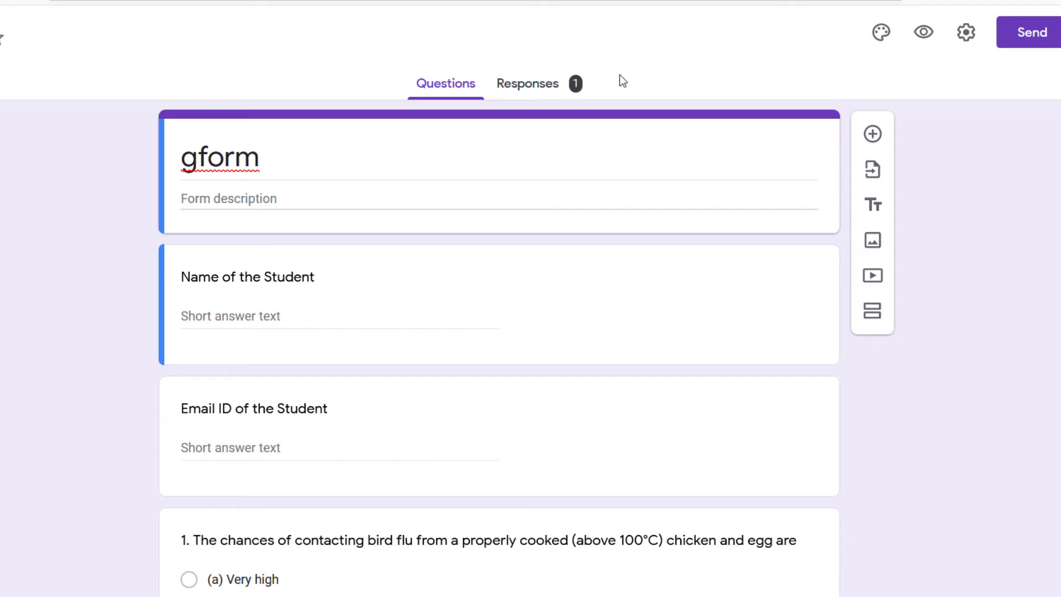
Review the generated form's questions from the student detail fields through question 30, and check its response summary
scroll(533, 321, down, 20)
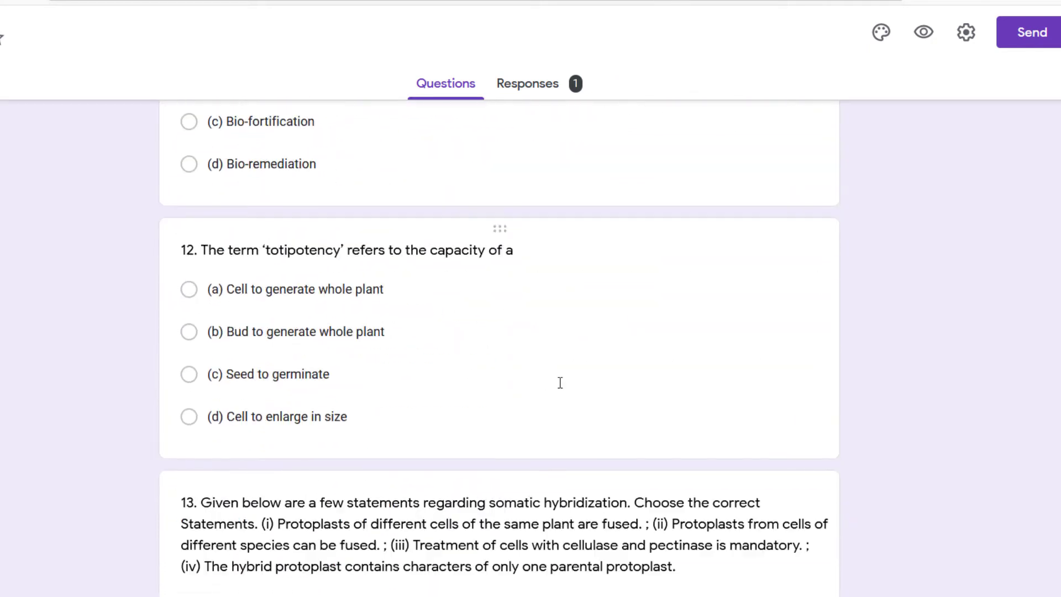
scroll(568, 405, down, 20)
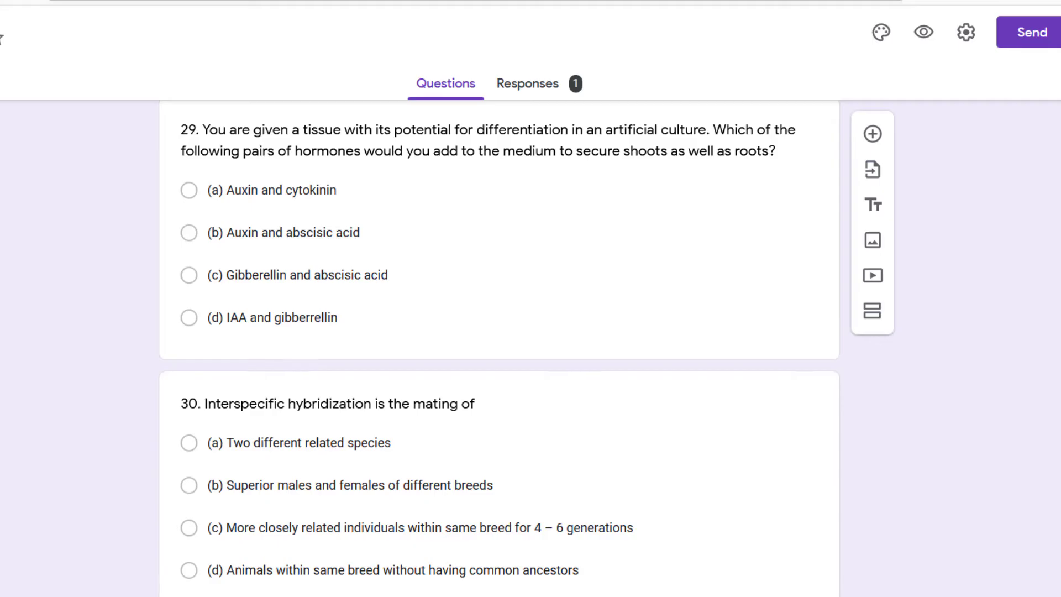
scroll(499, 348, up, 2)
scroll(499, 348, down, 2)
scroll(499, 348, up, 20)
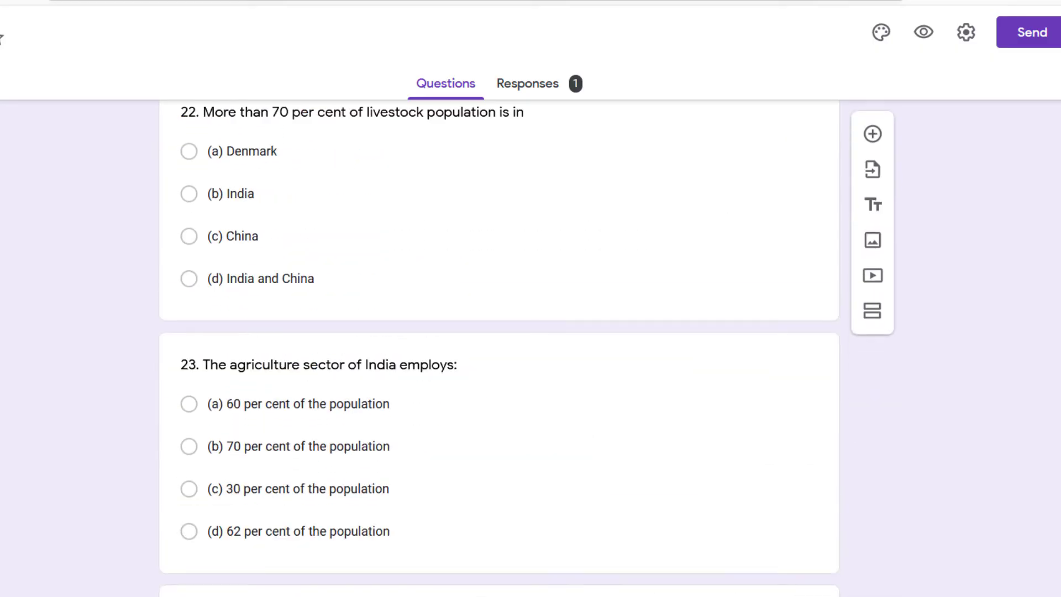
scroll(499, 348, up, 20)
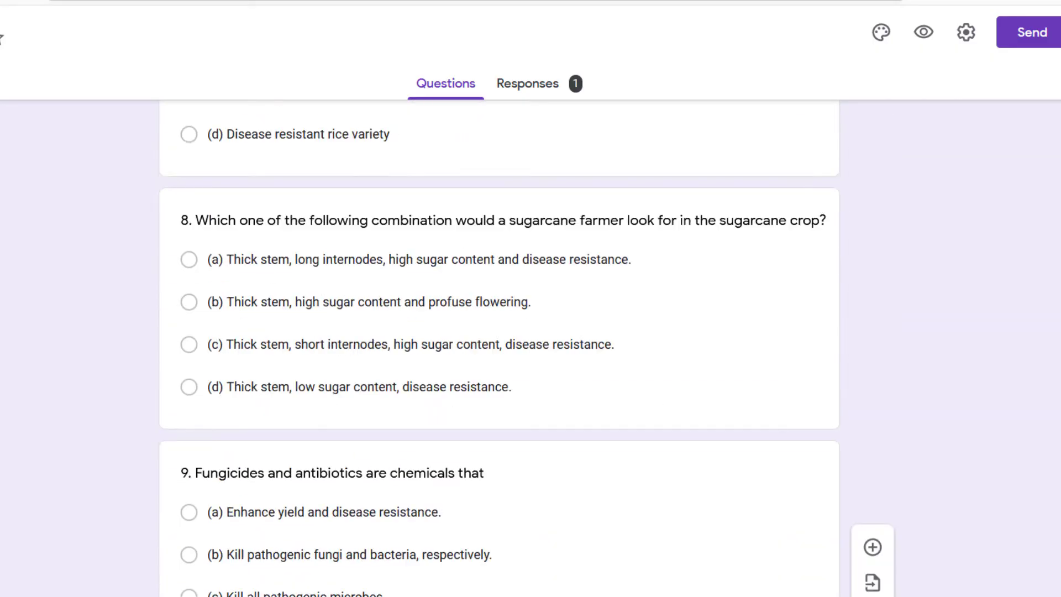
scroll(759, 326, up, 20)
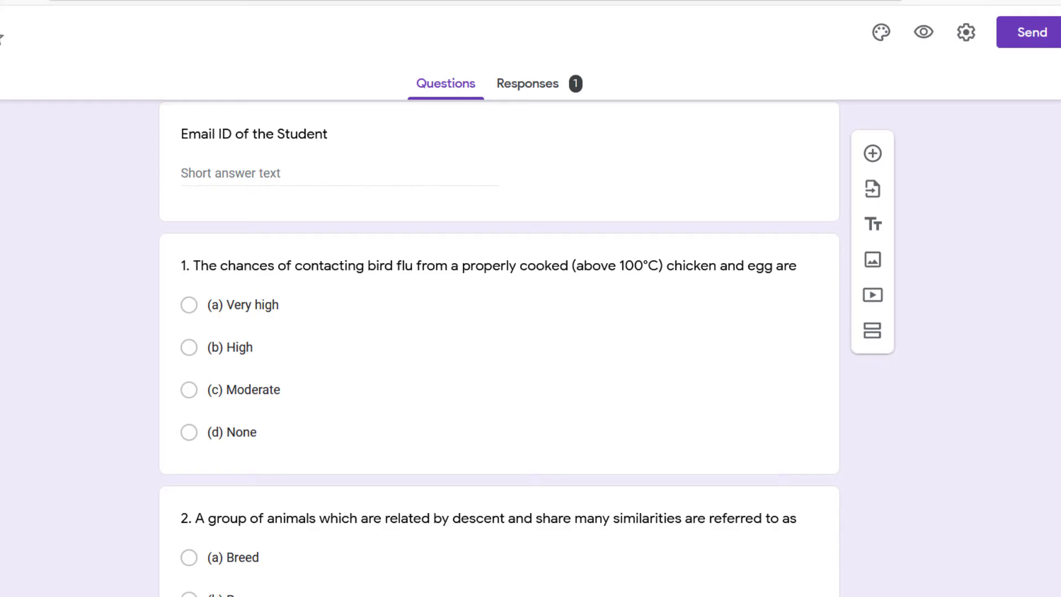
scroll(759, 326, up, 3)
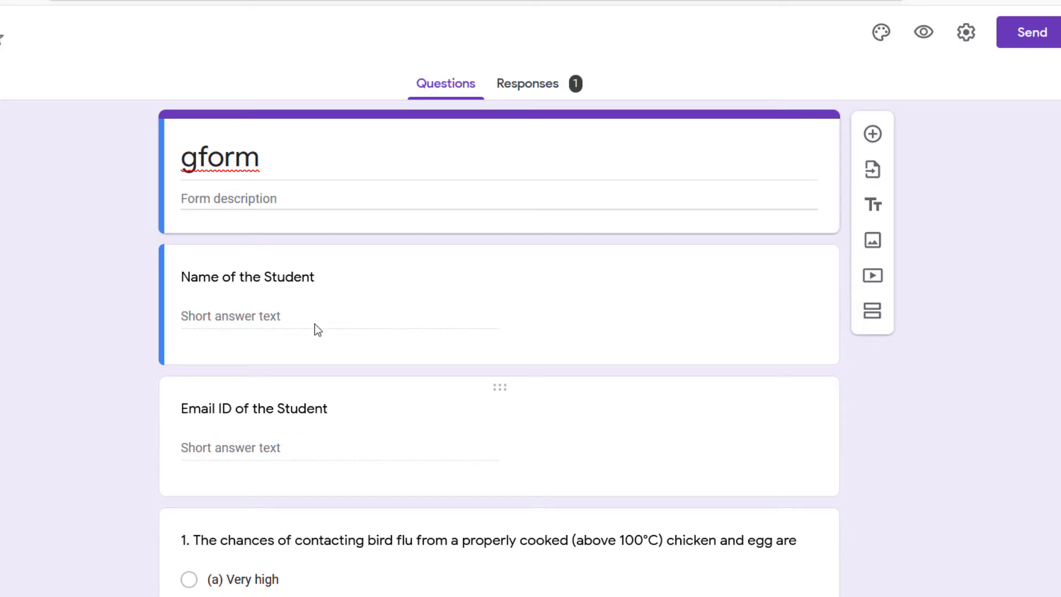
click(523, 93)
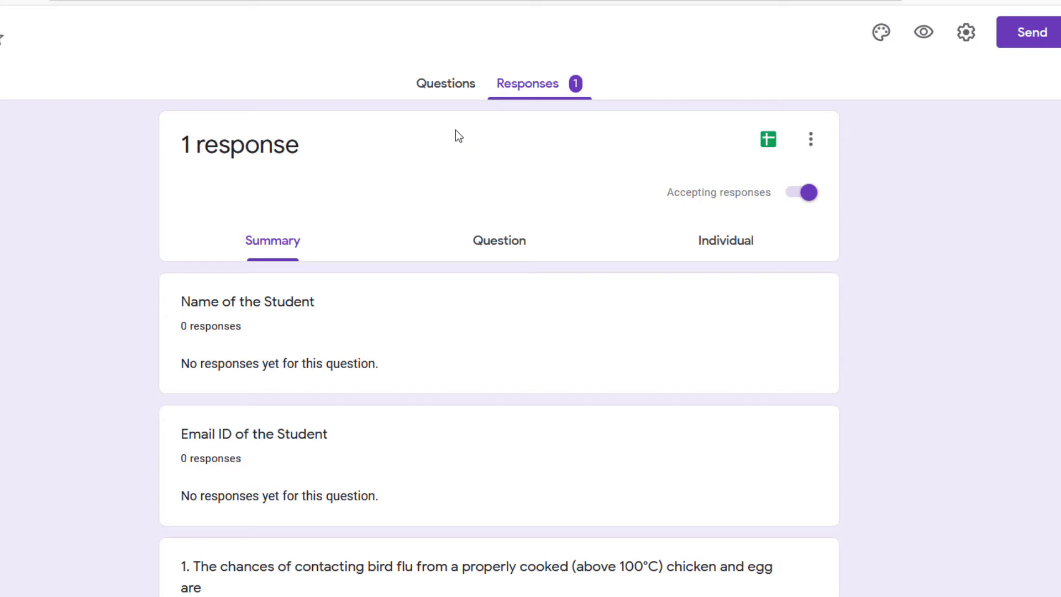
click(450, 97)
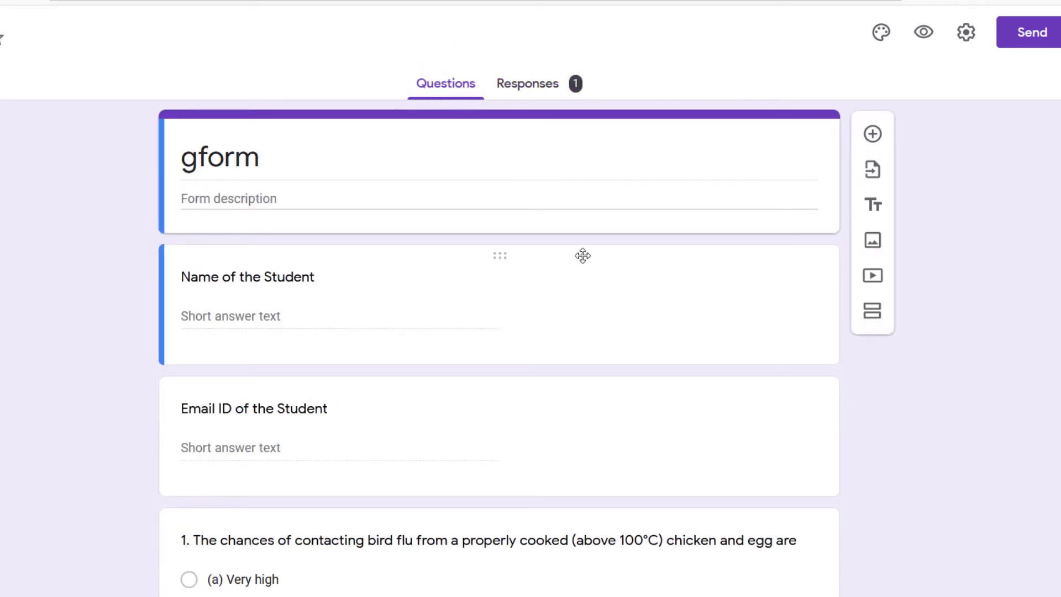
Review the form's questions, then copy the form's shortened sharing link and close the Send form dialog
scroll(617, 500, down, 20)
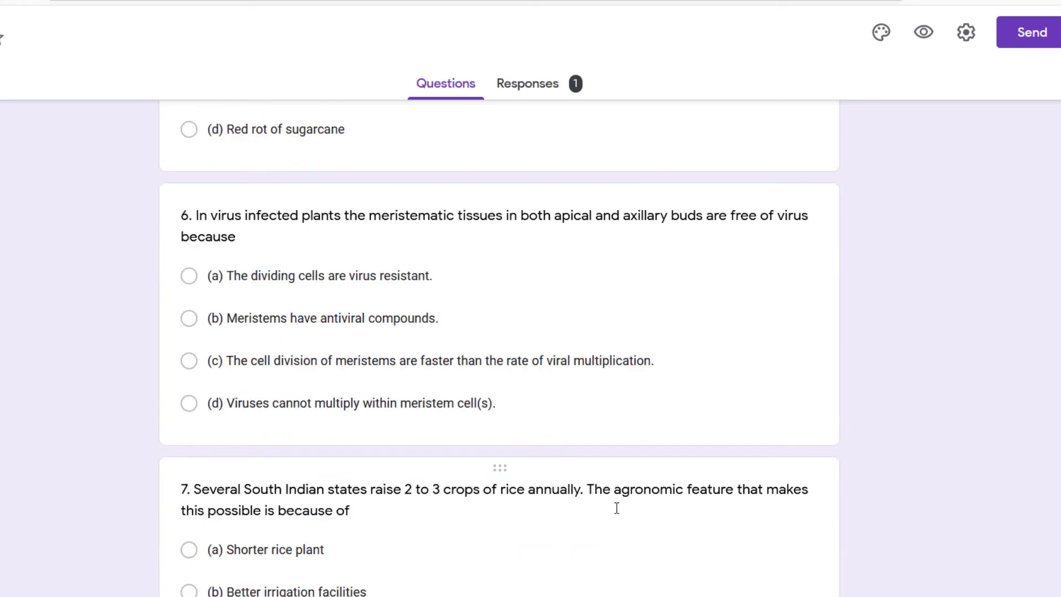
scroll(538, 499, down, 8)
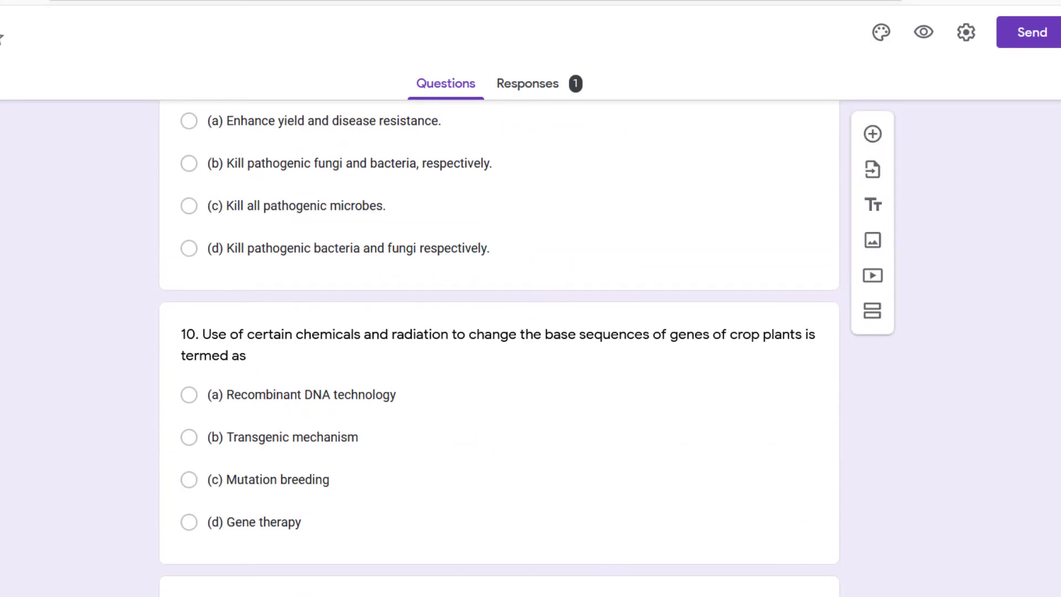
scroll(499, 349, down, 10)
scroll(499, 348, up, 20)
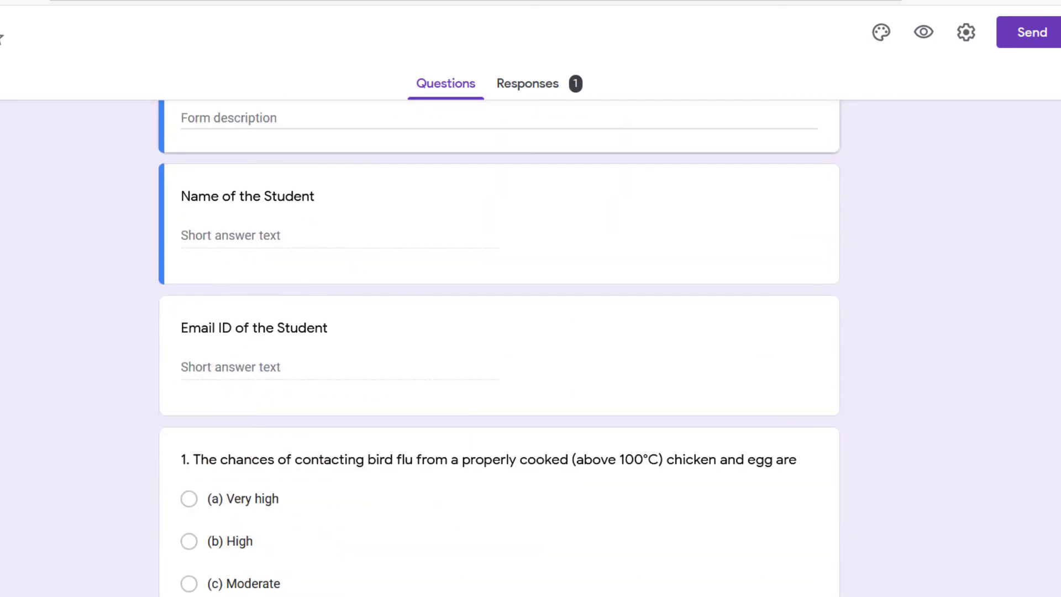
click(1047, 30)
click(434, 168)
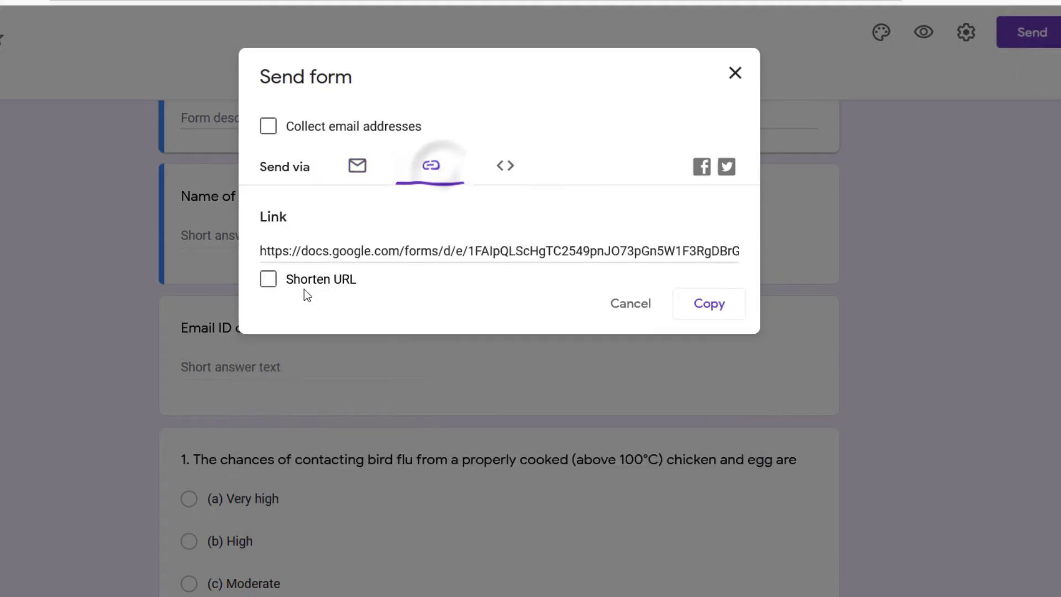
click(271, 280)
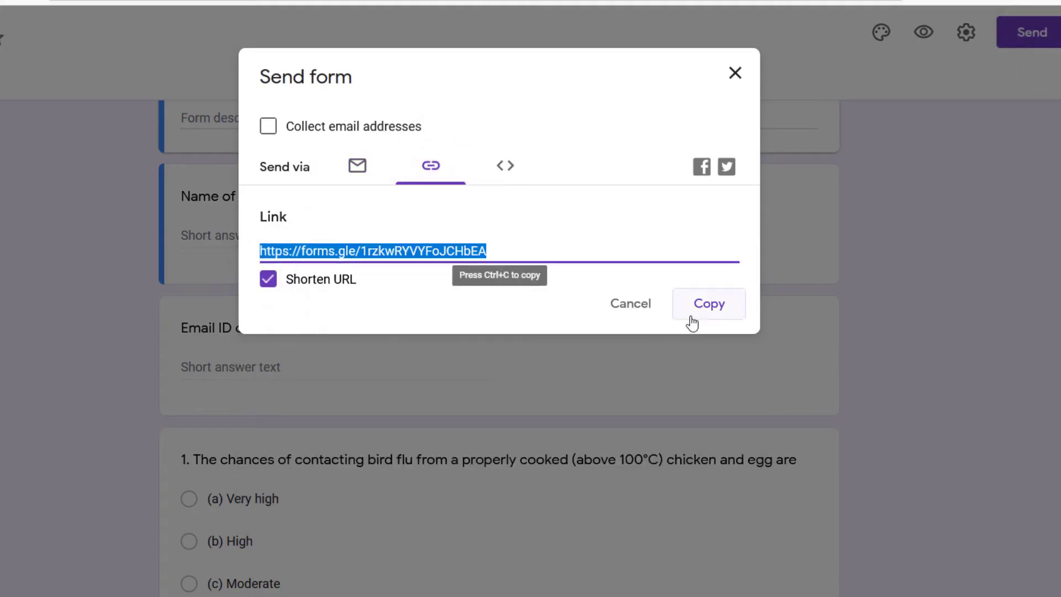
click(733, 301)
click(735, 75)
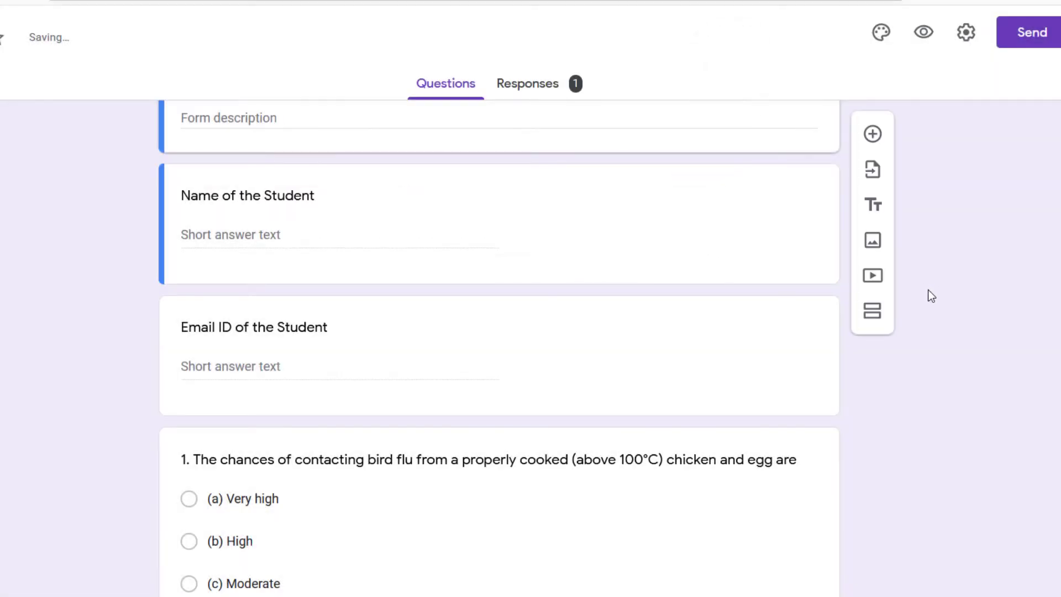
Look at the form's general settings and dismiss them without changing anything
scroll(717, 470, up, 2)
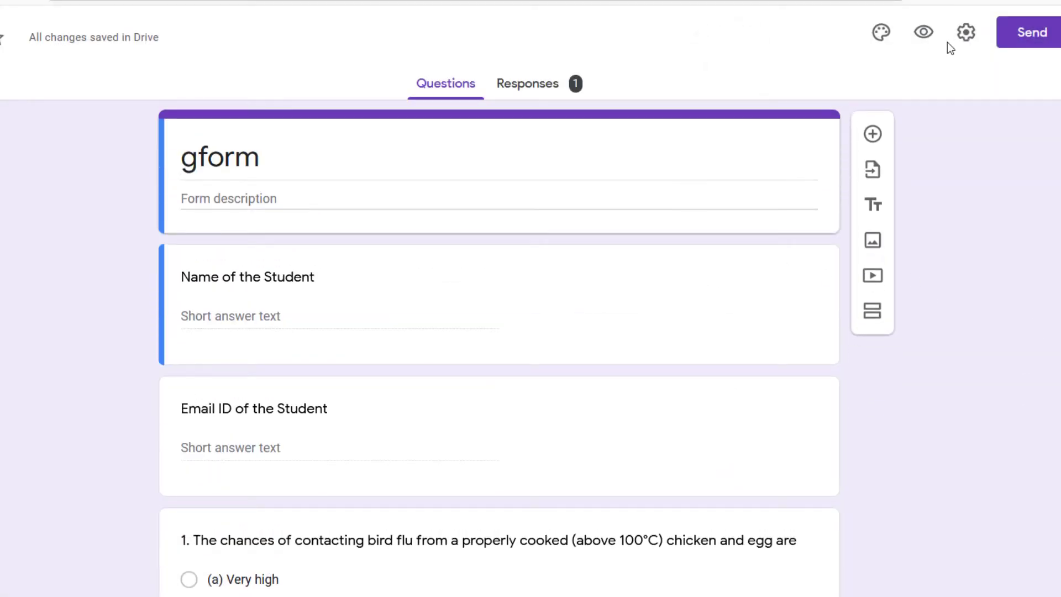
click(966, 32)
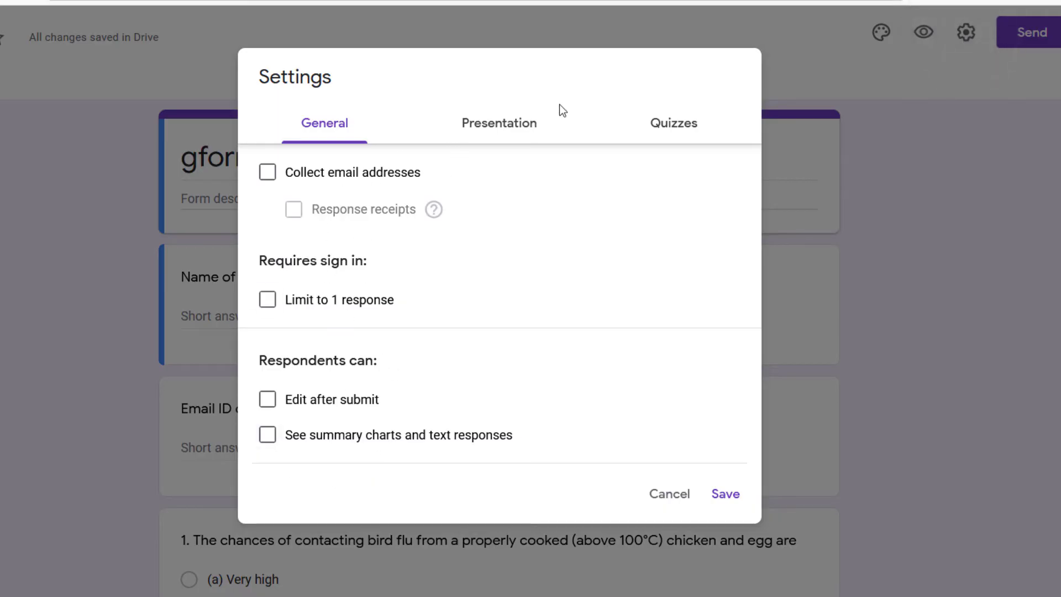
click(668, 493)
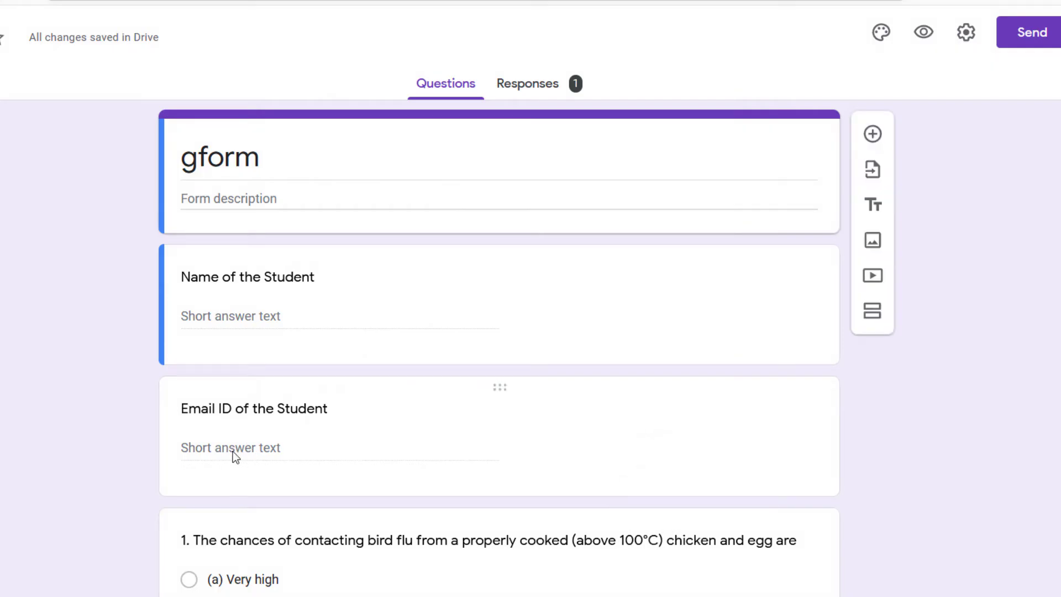
Make the Name of the Student and Email ID of the Student questions required
click(602, 303)
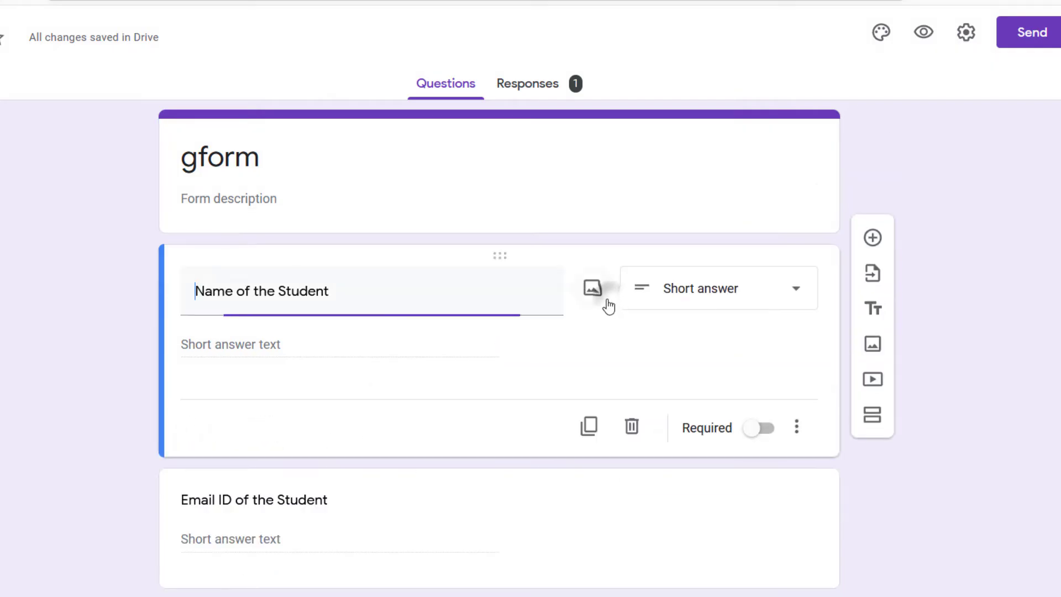
click(752, 431)
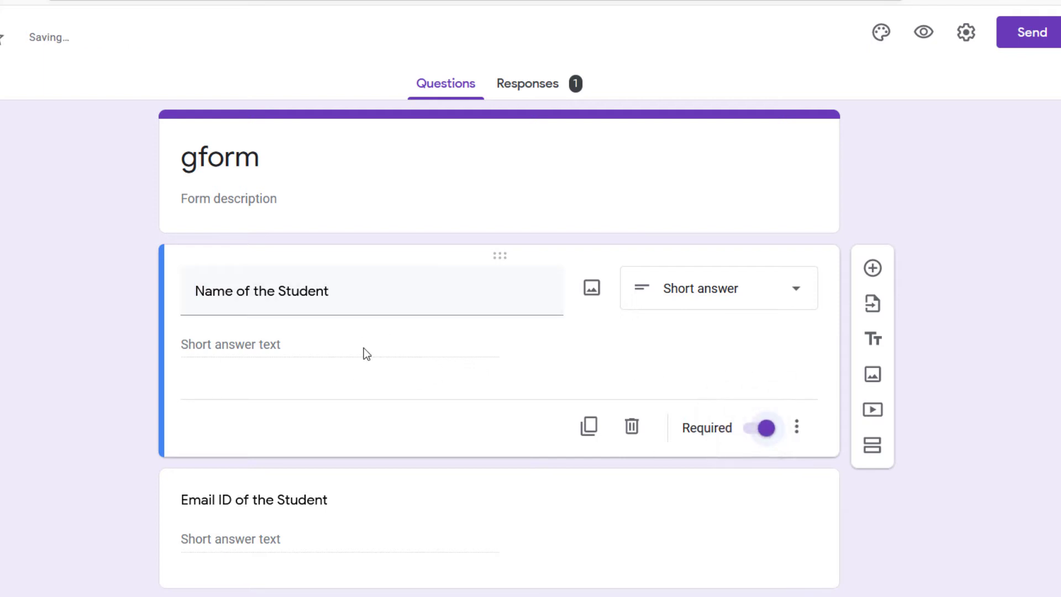
scroll(422, 413, down, 3)
click(658, 357)
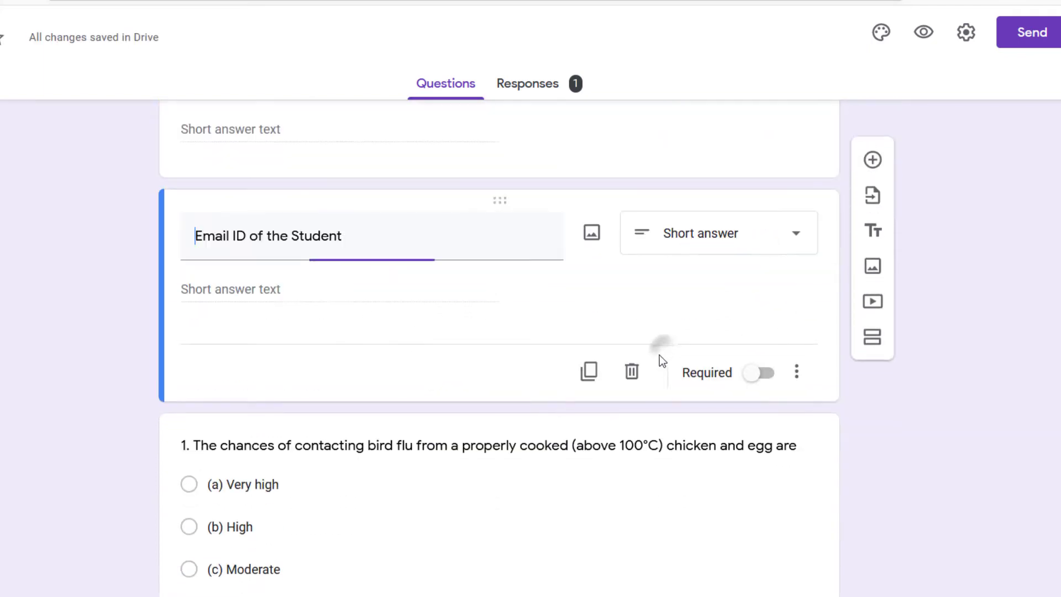
click(760, 374)
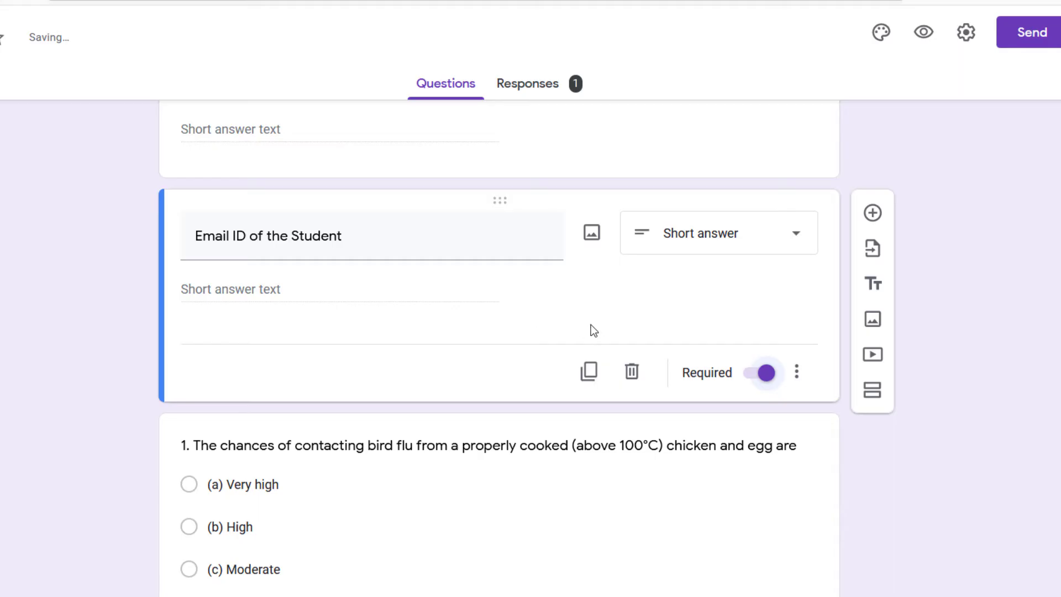
scroll(594, 331, up, 2)
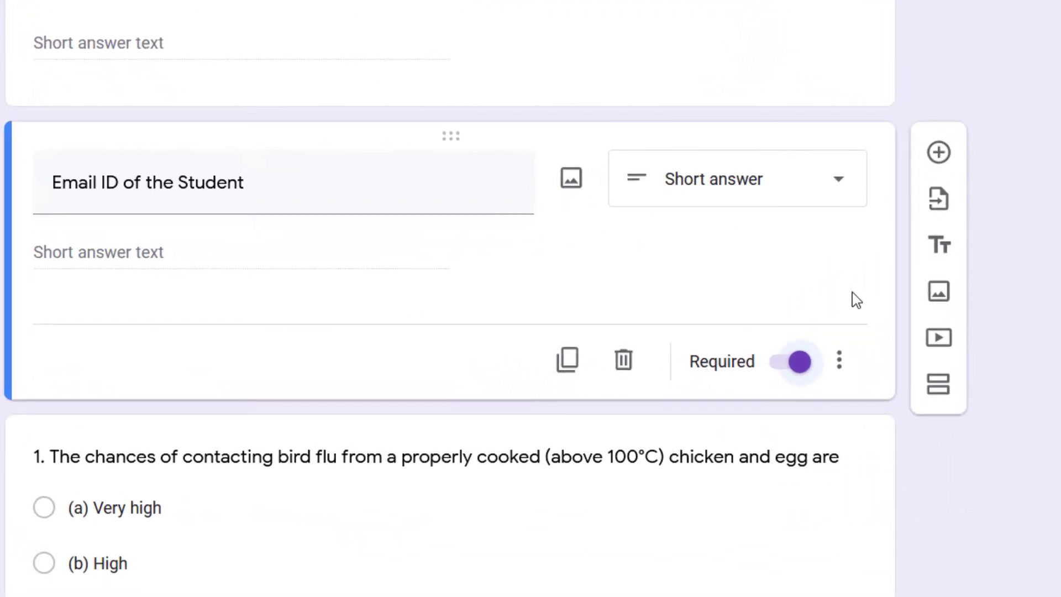
click(841, 359)
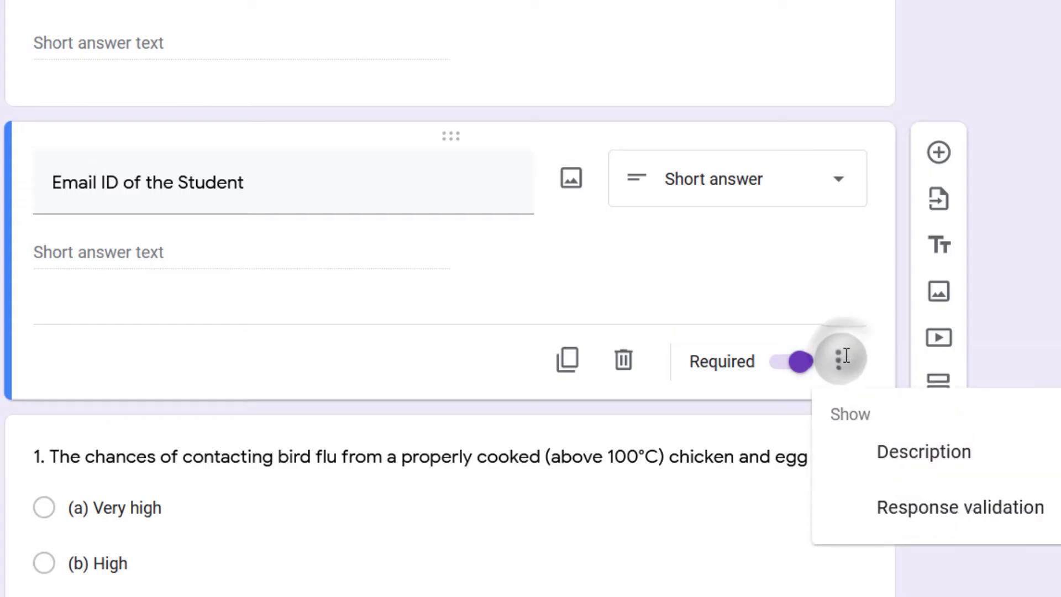
click(876, 506)
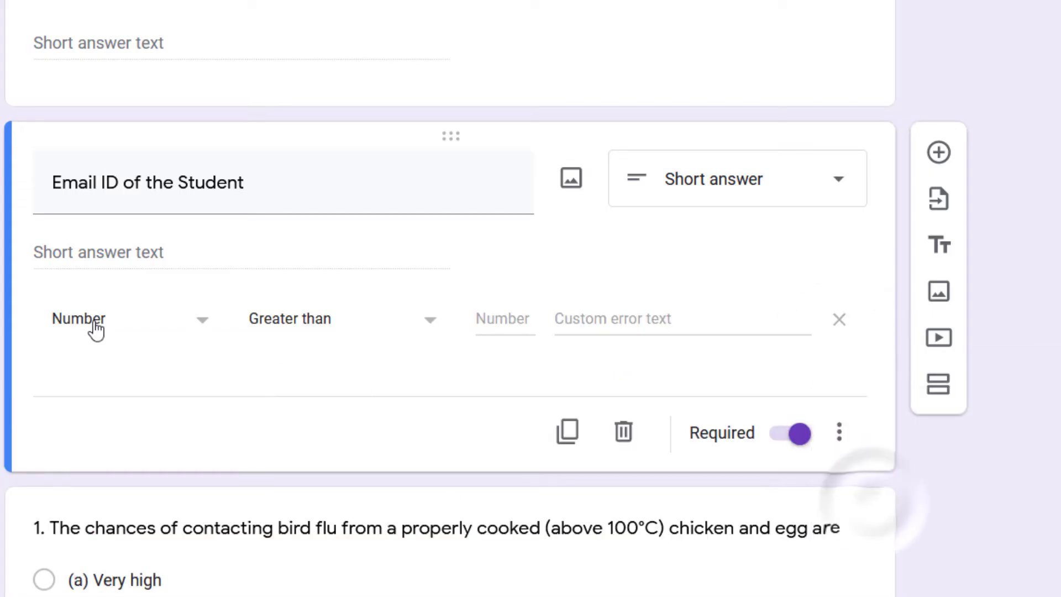
click(121, 336)
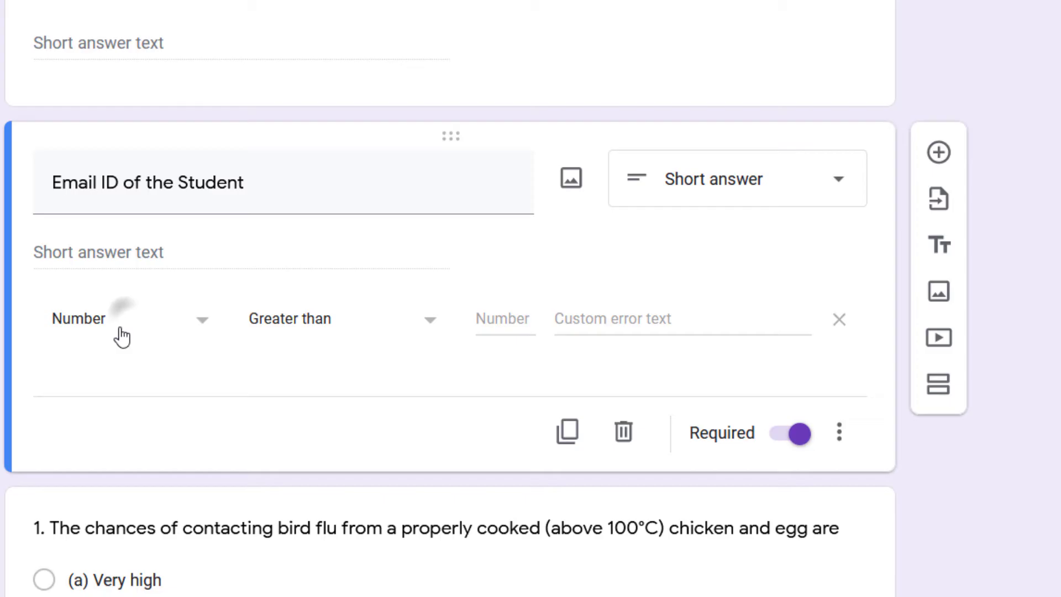
click(91, 368)
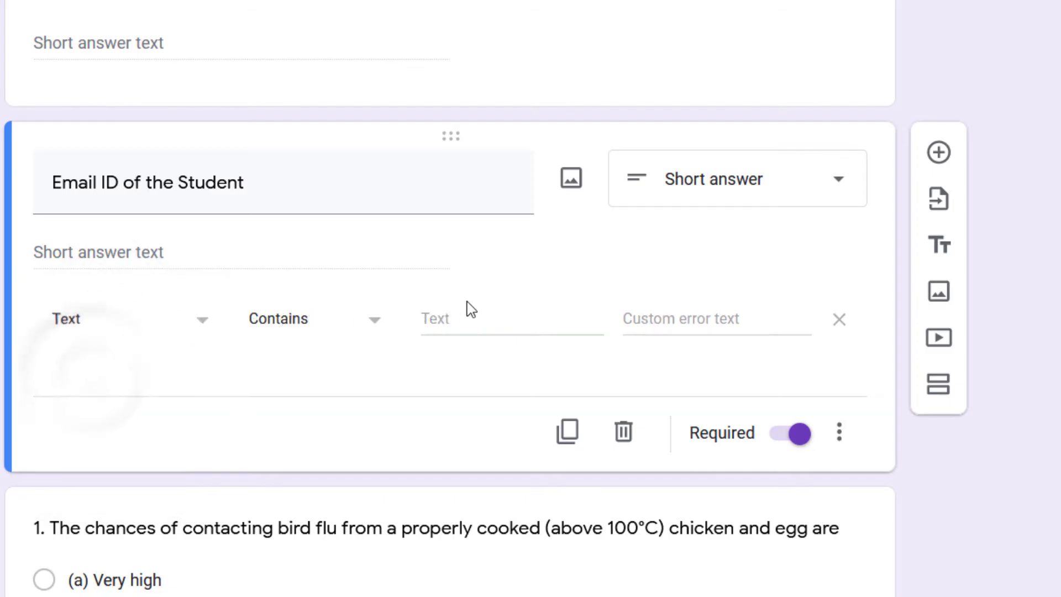
click(474, 313)
text(@)
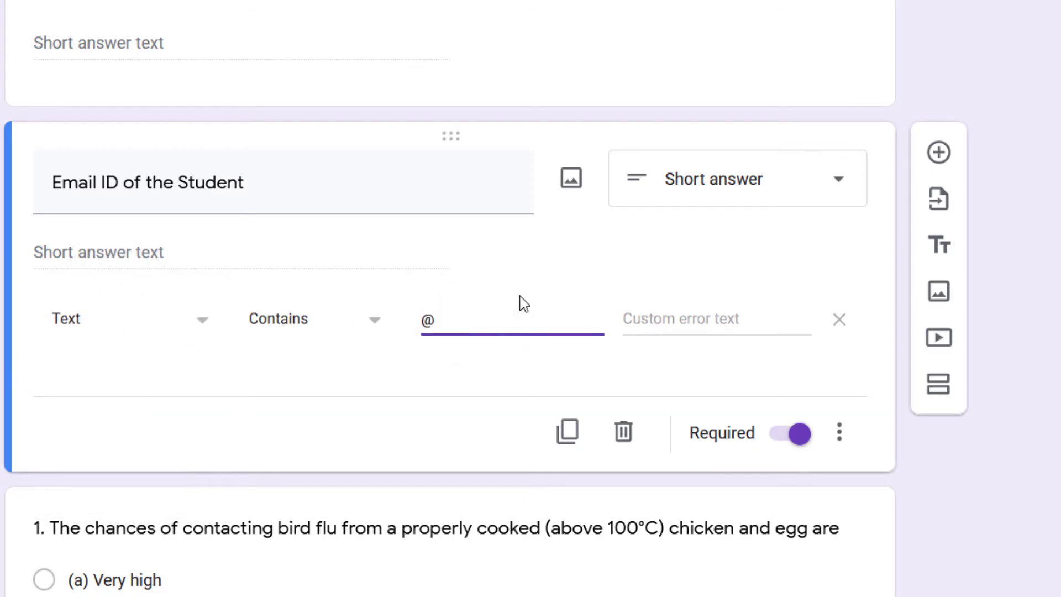
text(gmail.com)
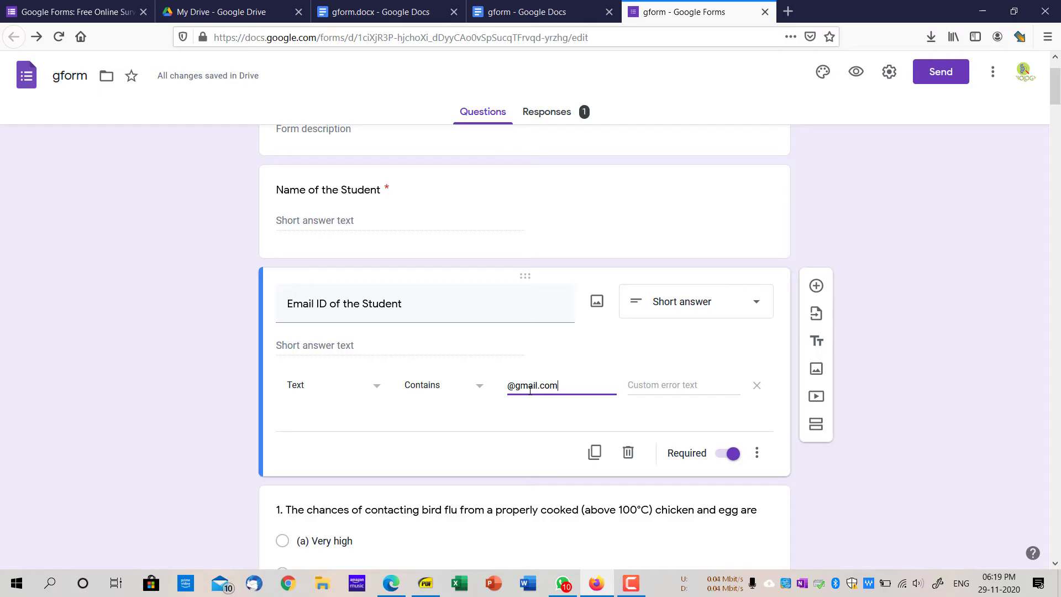
Revisit the gform document, the generated form, the gform.docx original and My Drive in their browser tabs
click(517, 10)
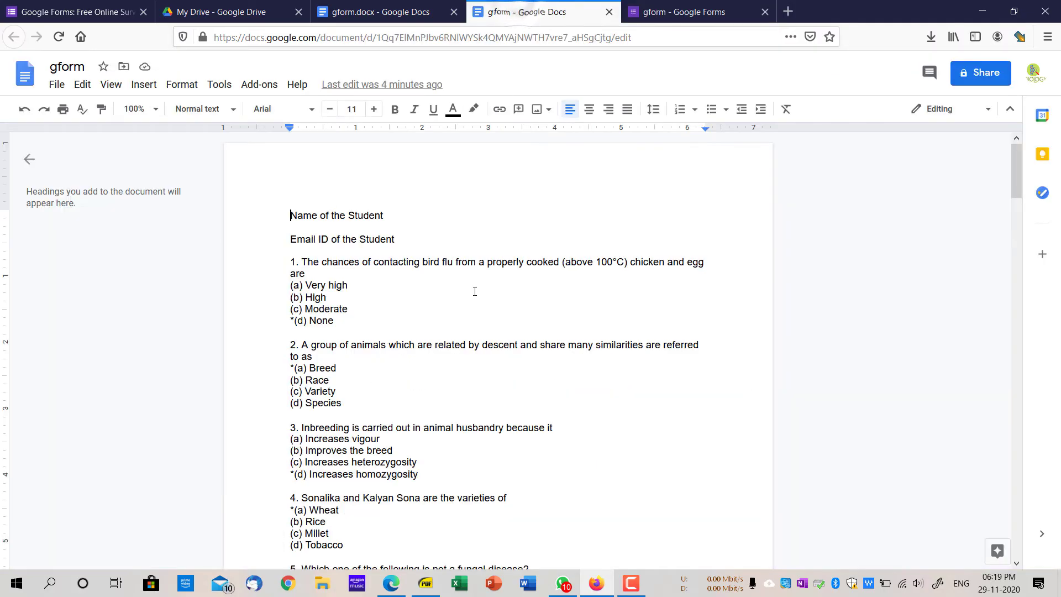
click(644, 12)
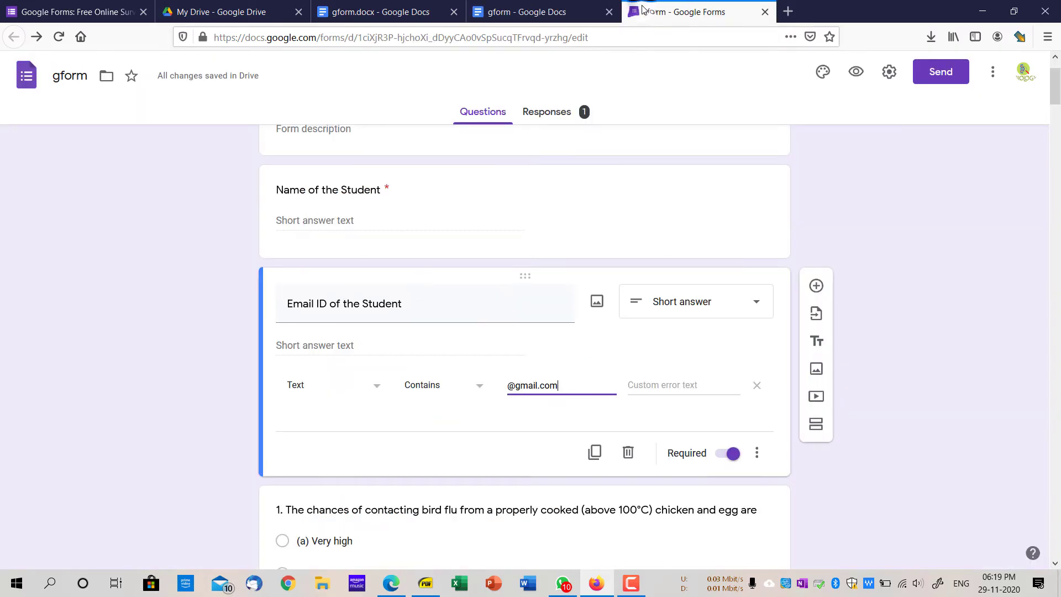
click(558, 9)
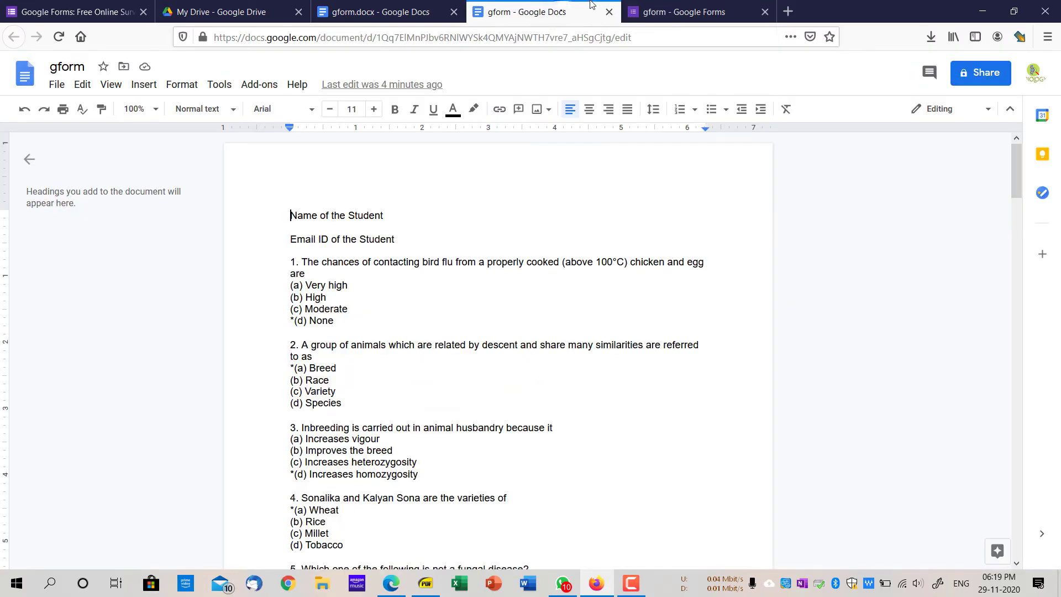
click(729, 7)
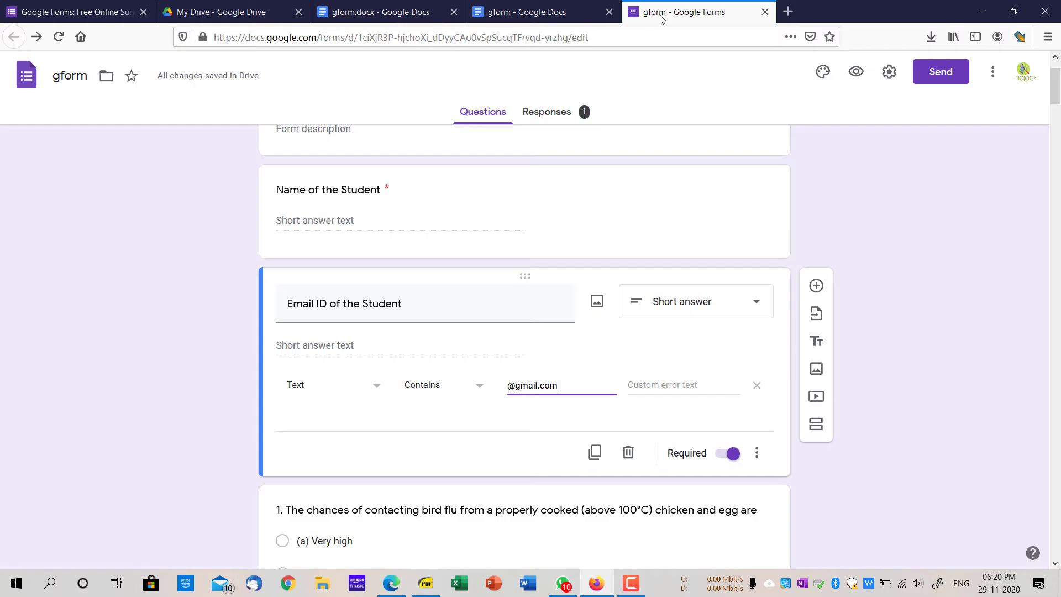
click(382, 11)
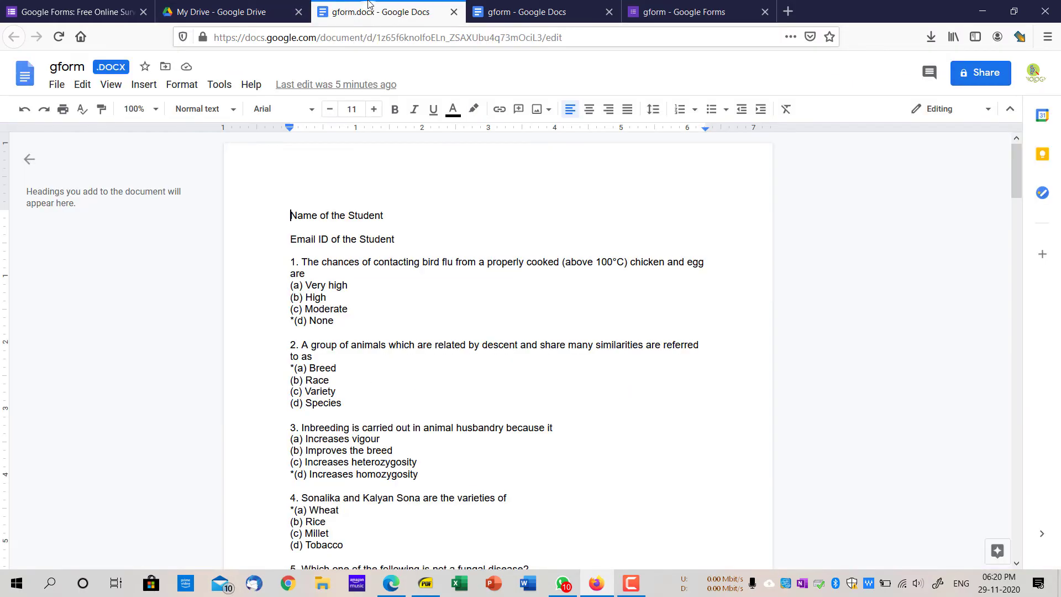
click(522, 12)
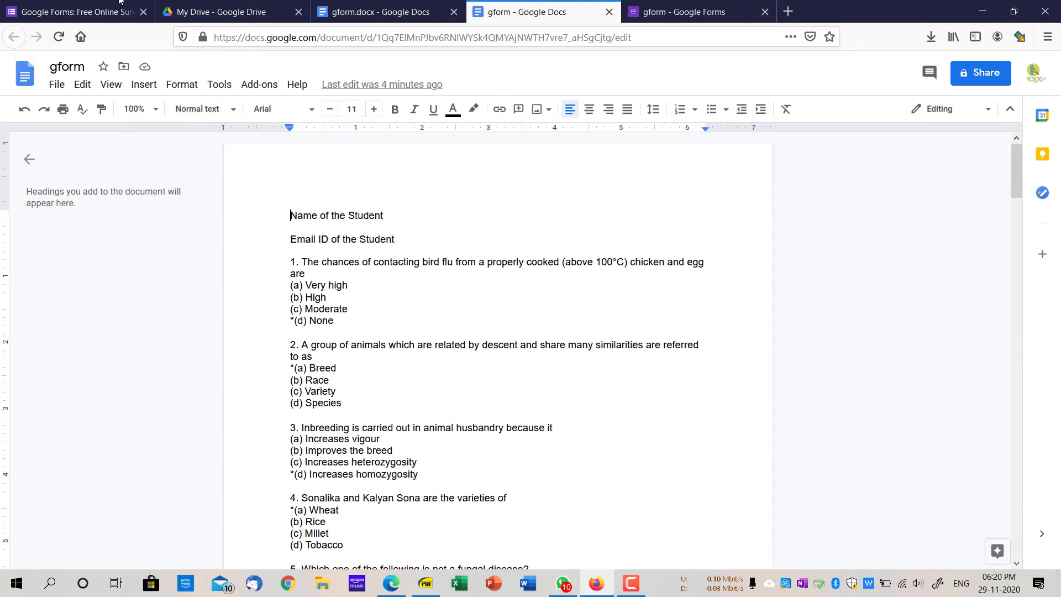
click(221, 12)
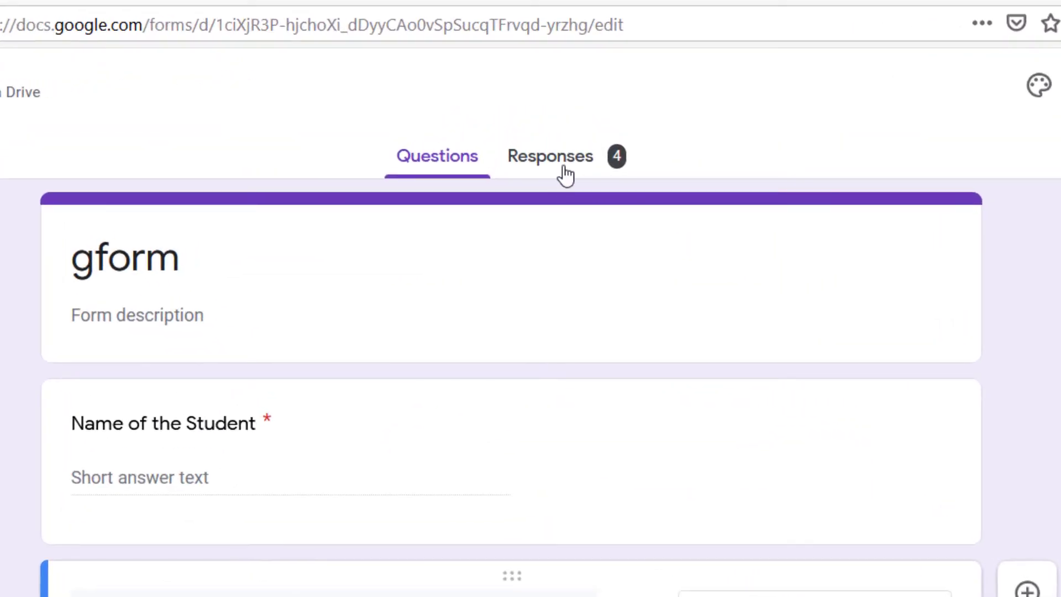
Show the form's responses and open them in the gform RESPONSES spreadsheet
click(565, 170)
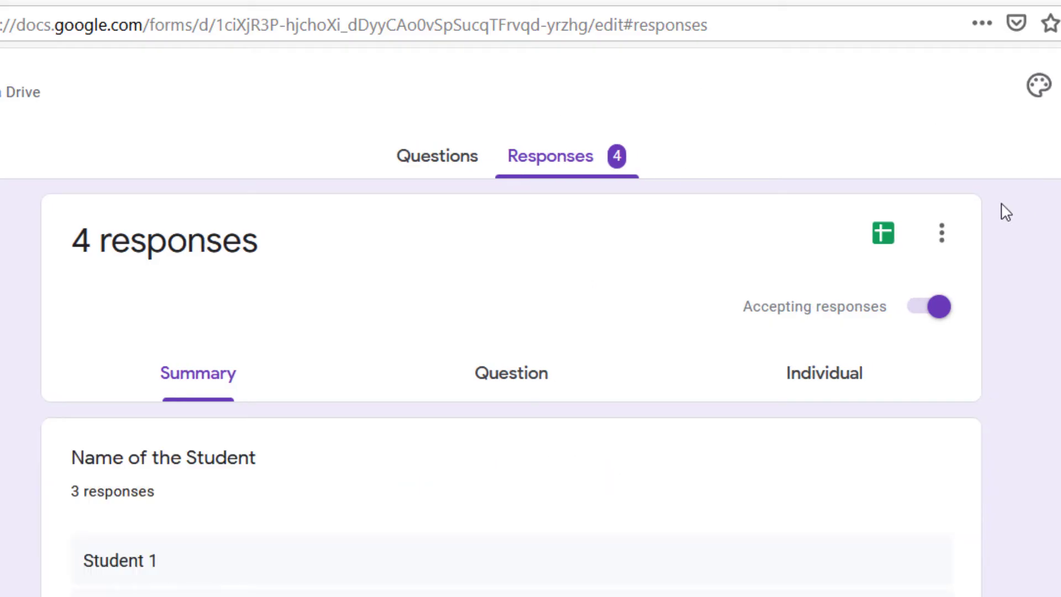
click(884, 236)
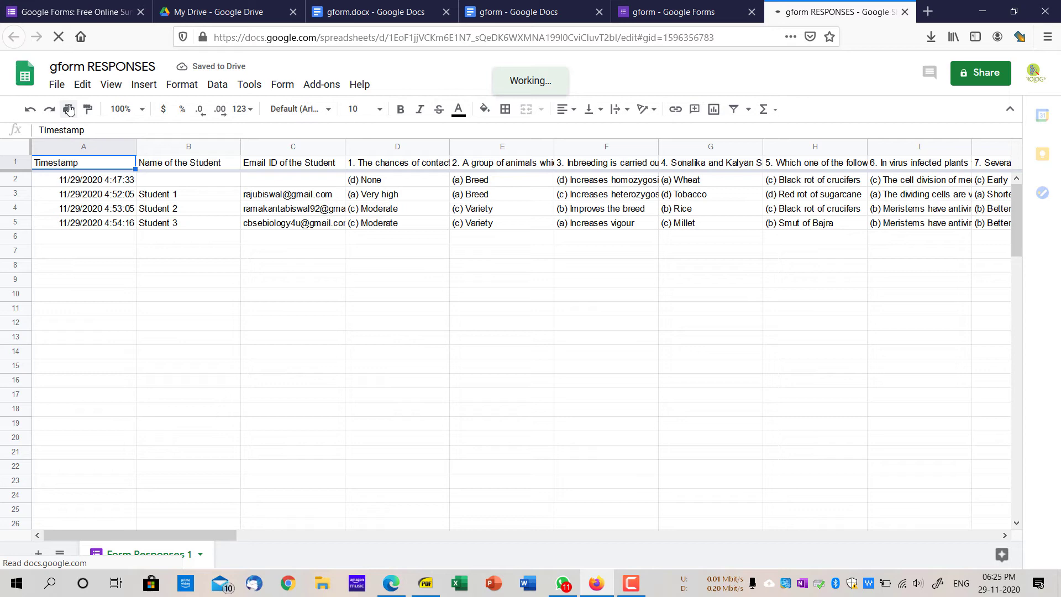
click(478, 210)
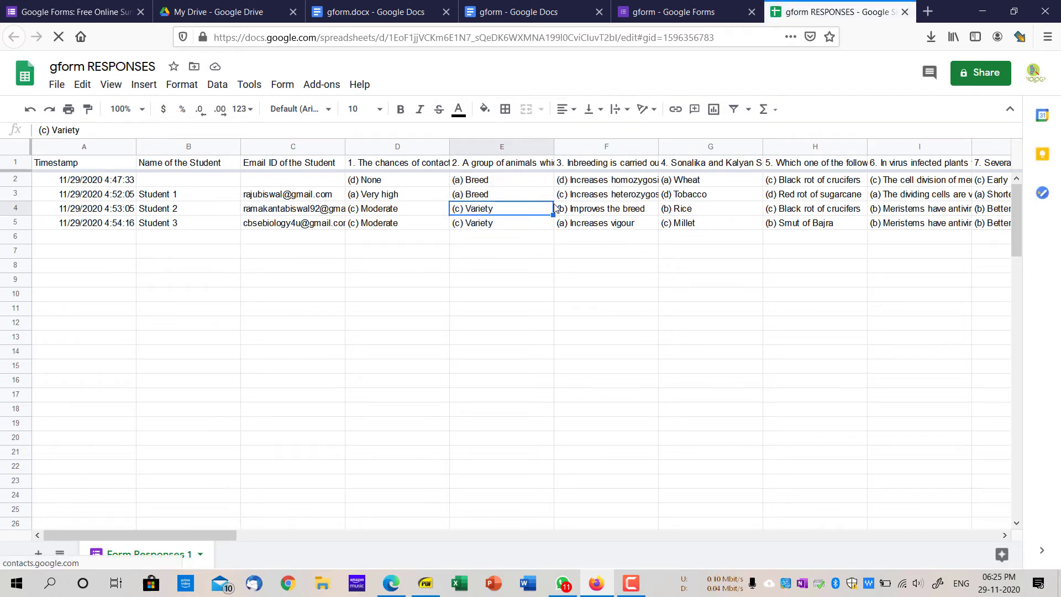
Examine the student name, email and first question columns and the submitted entries in rows 3 to 5
click(223, 162)
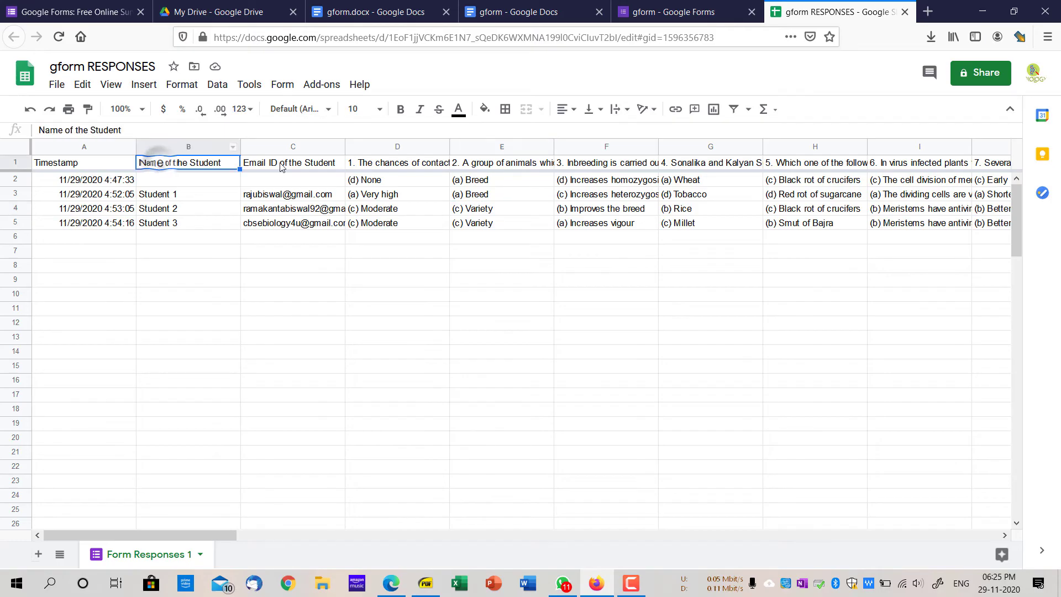
click(282, 163)
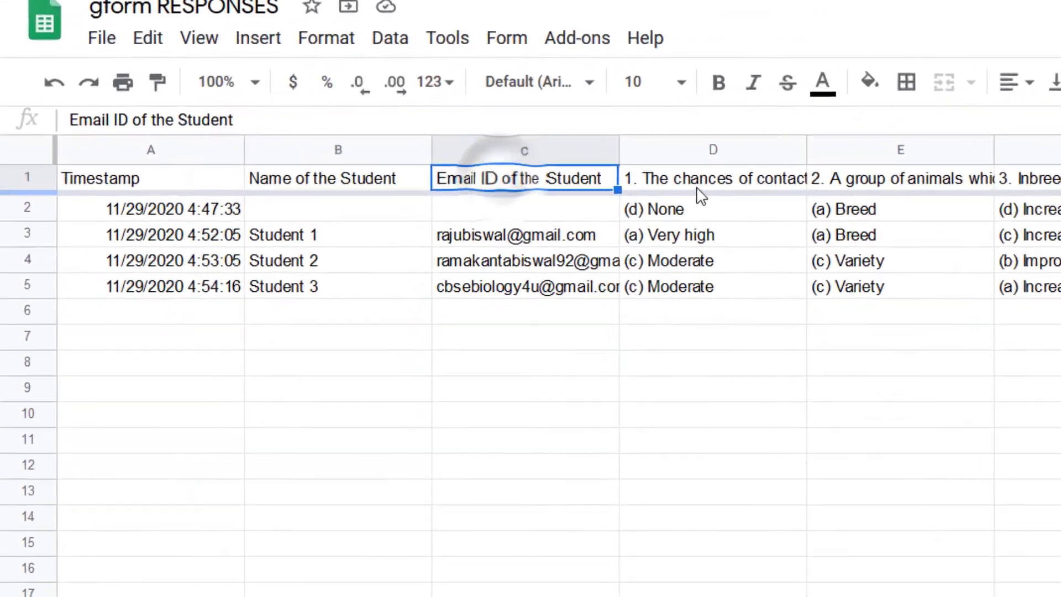
click(703, 183)
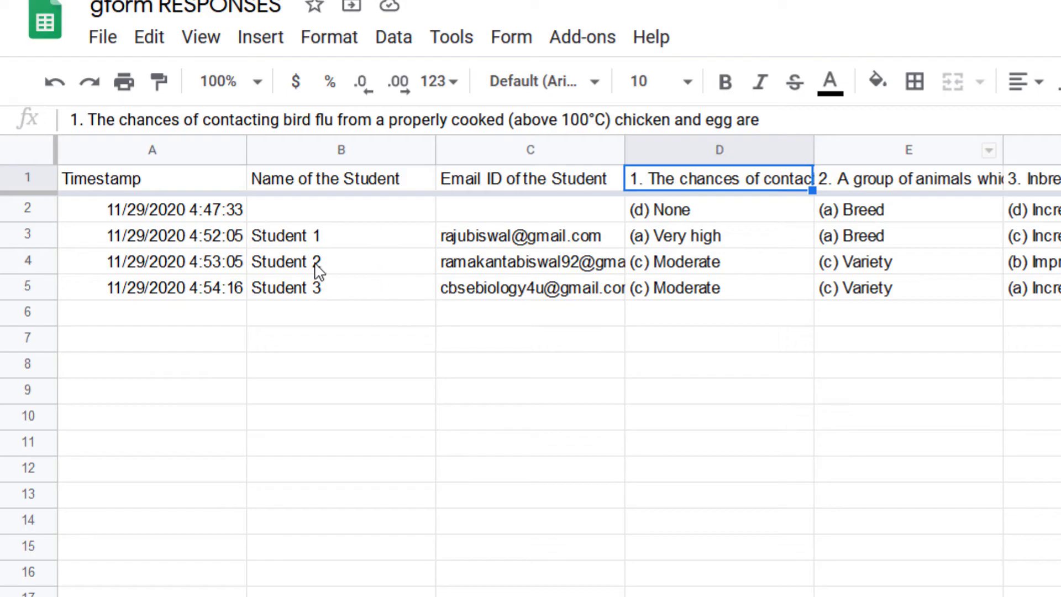
drag(220, 237, 331, 292)
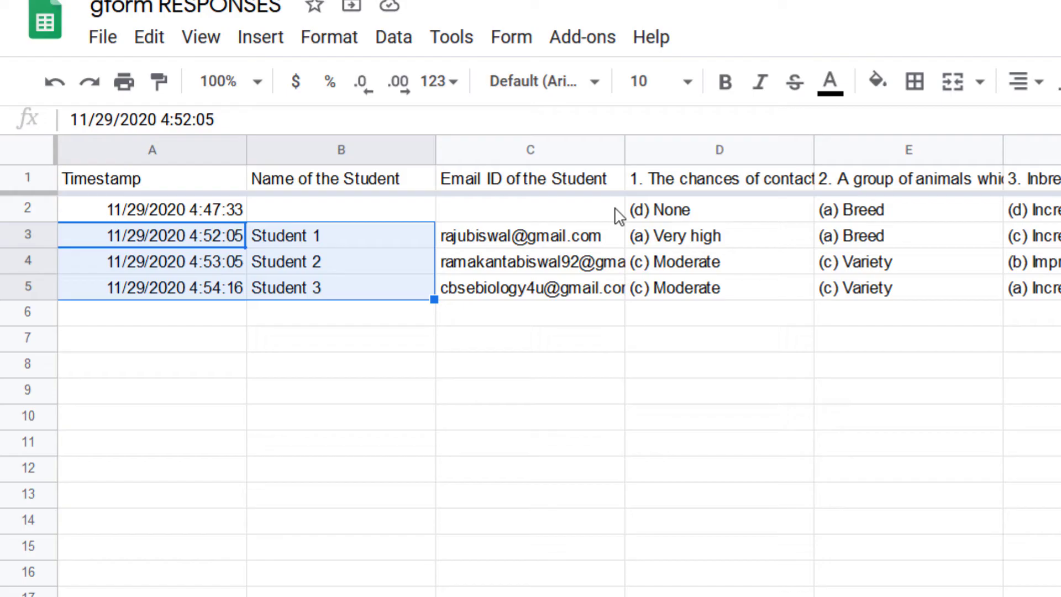
Narrow the Email ID of the Student column to about half its width
click(616, 148)
drag(621, 148, 523, 148)
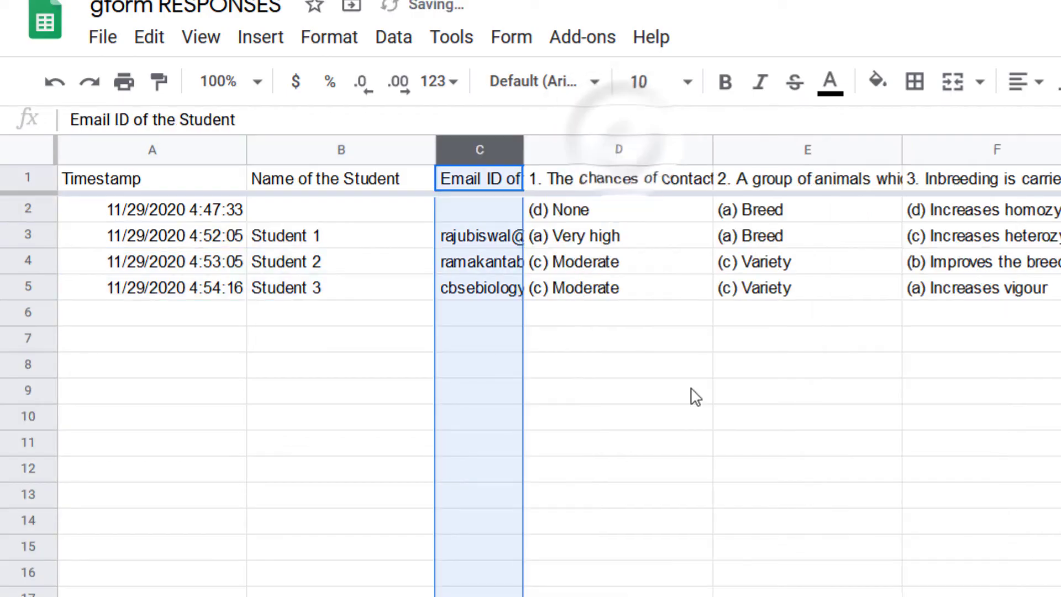
Find the Flubaroo add-on for Sheets in the Google Workspace Marketplace and open its listing
click(718, 410)
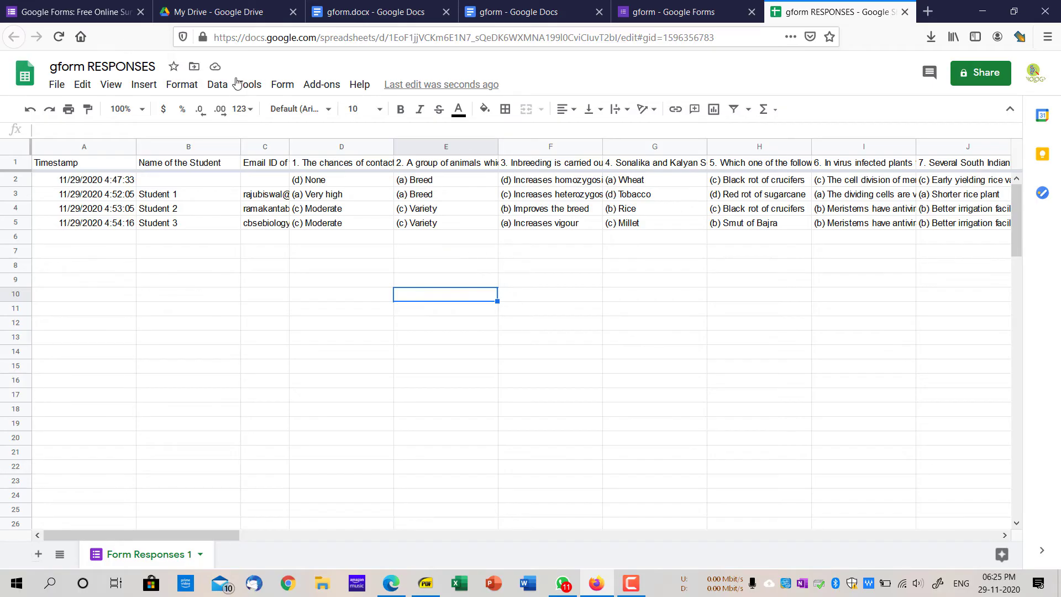
click(326, 86)
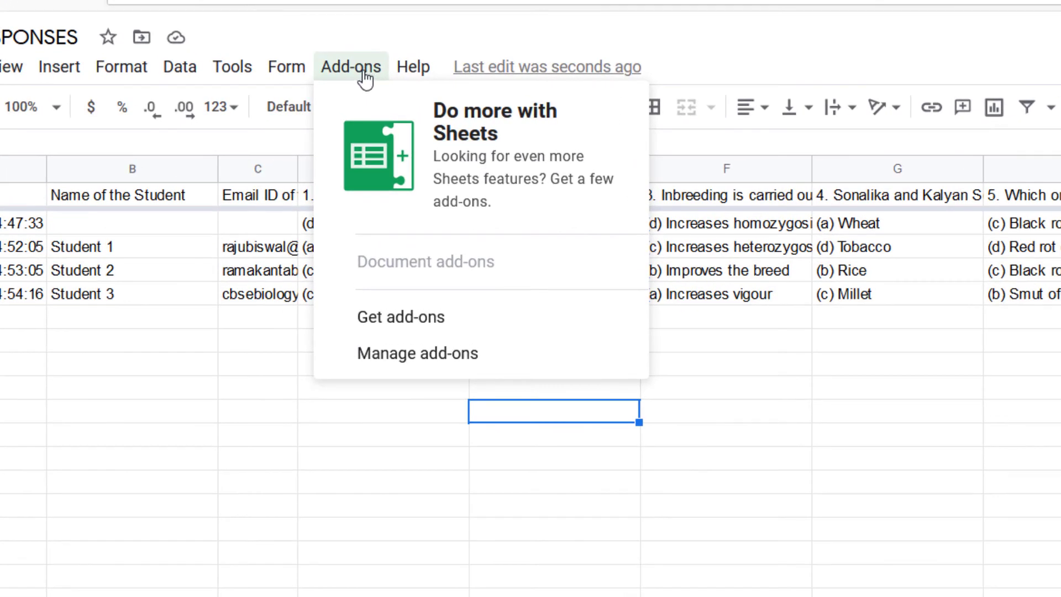
click(409, 318)
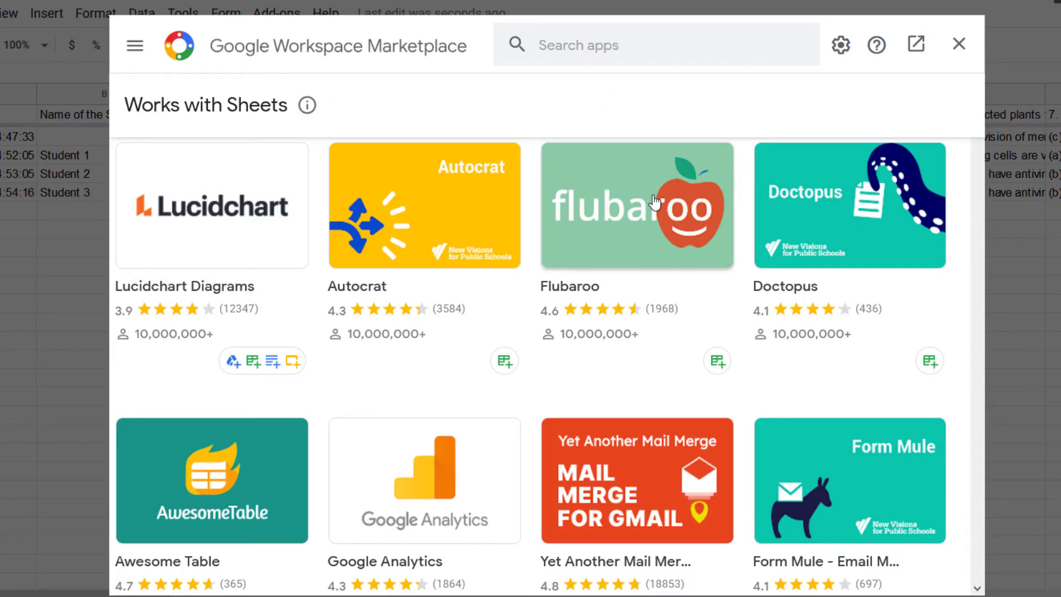
click(633, 206)
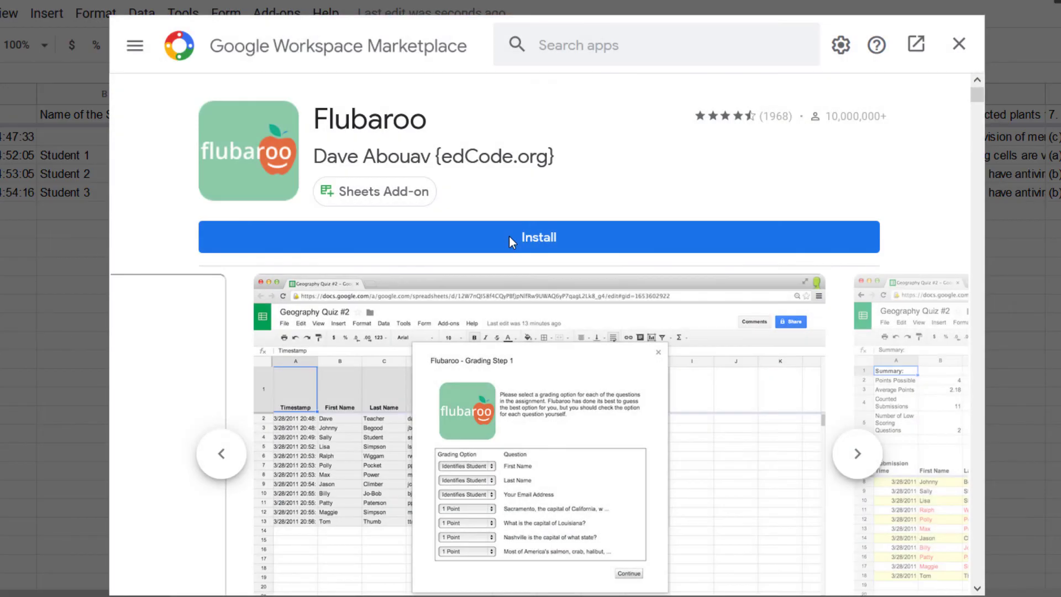
Install Flubaroo, grant it the requested access to the Google account, and return to the responses spreadsheet
click(514, 238)
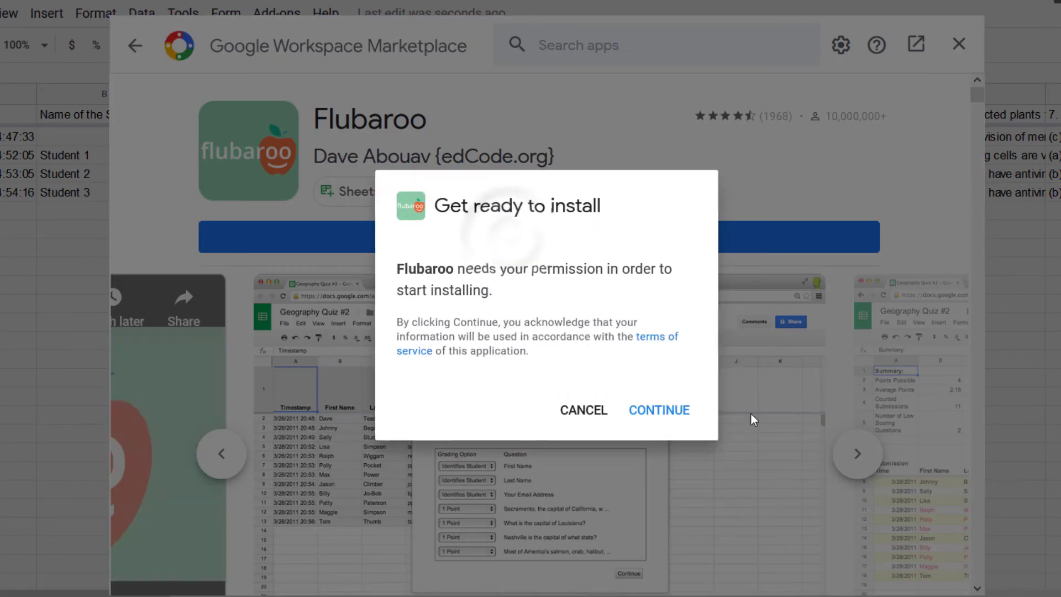
click(686, 413)
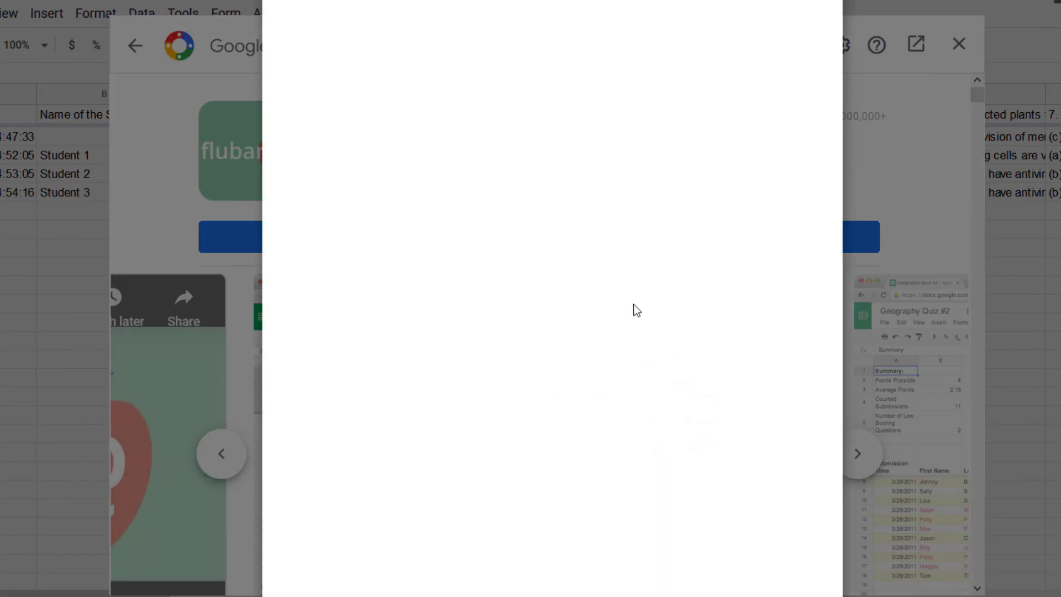
click(600, 256)
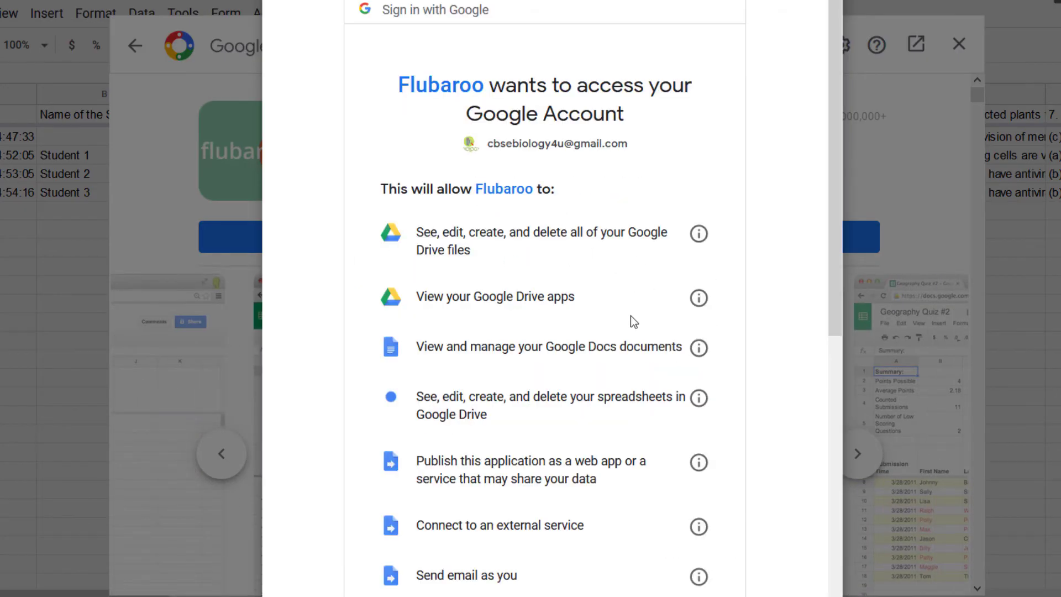
scroll(631, 316, down, 8)
click(662, 528)
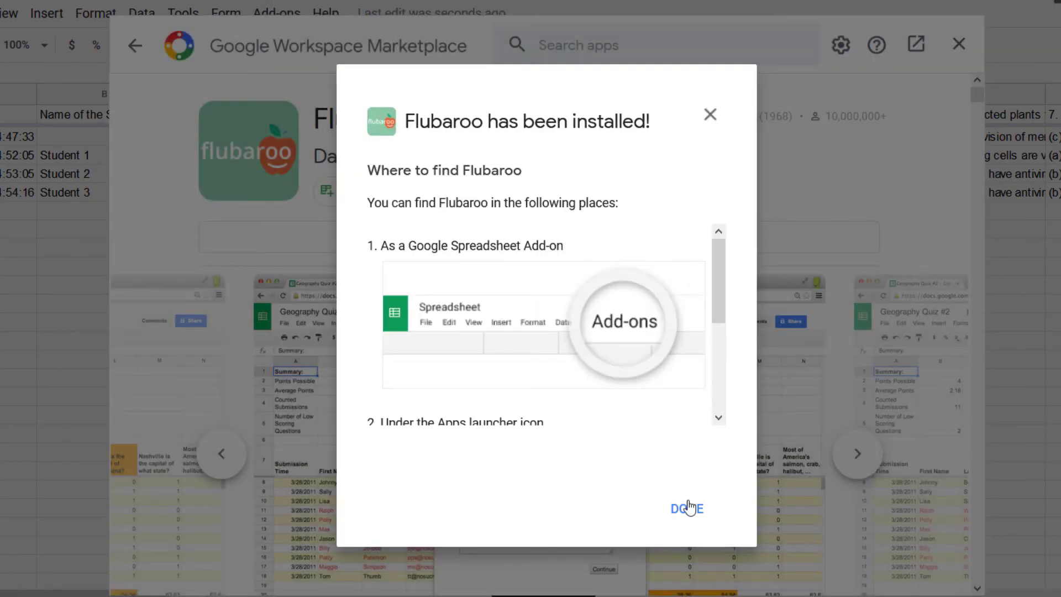
click(688, 507)
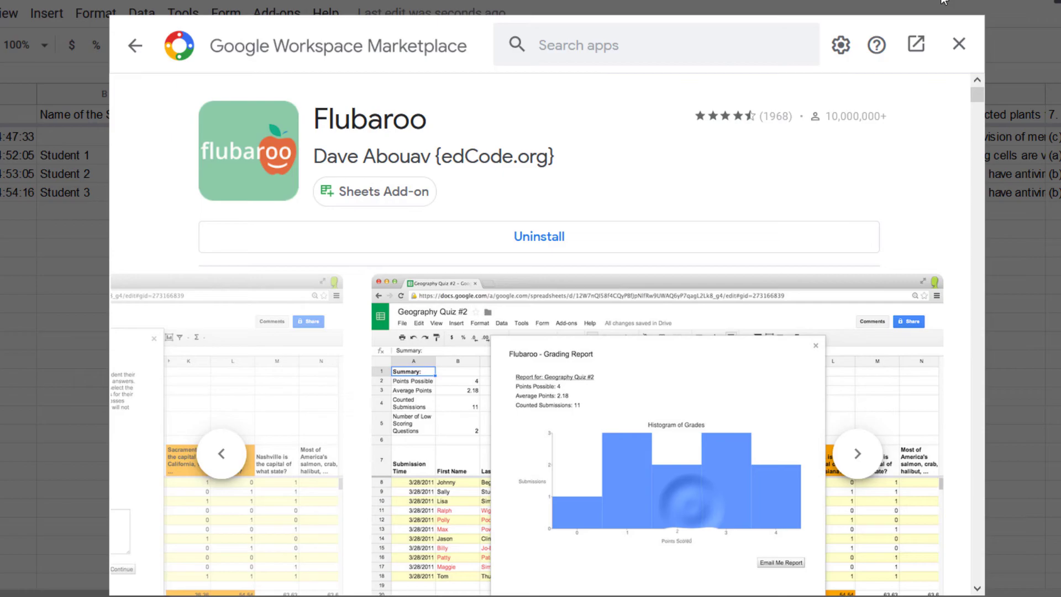
click(1022, 43)
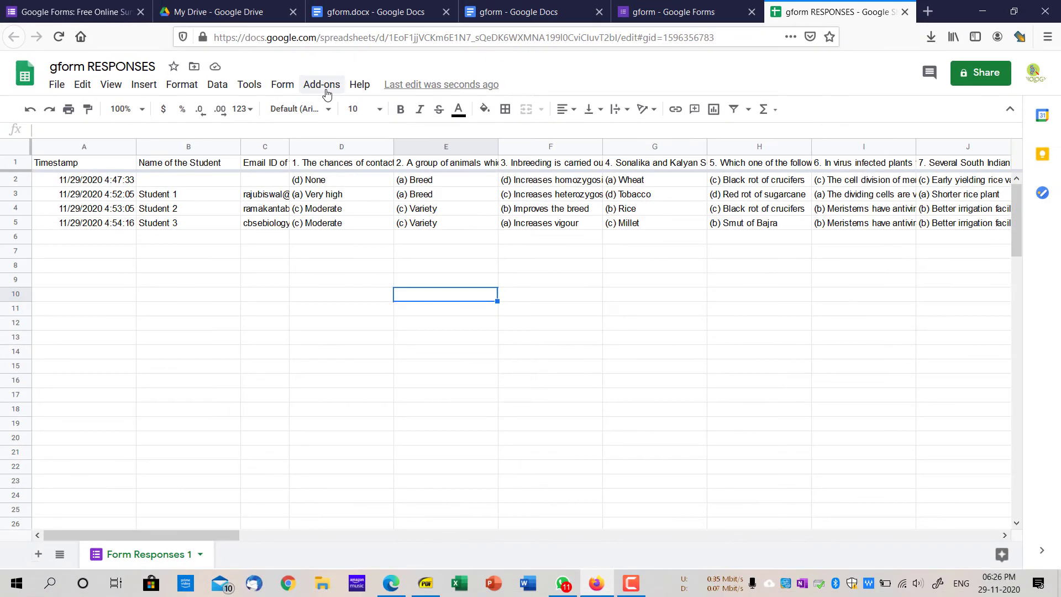
Dismiss the Flubaroo welcome notification and start Flubaroo's Grade Assignment command on the form responses
click(323, 84)
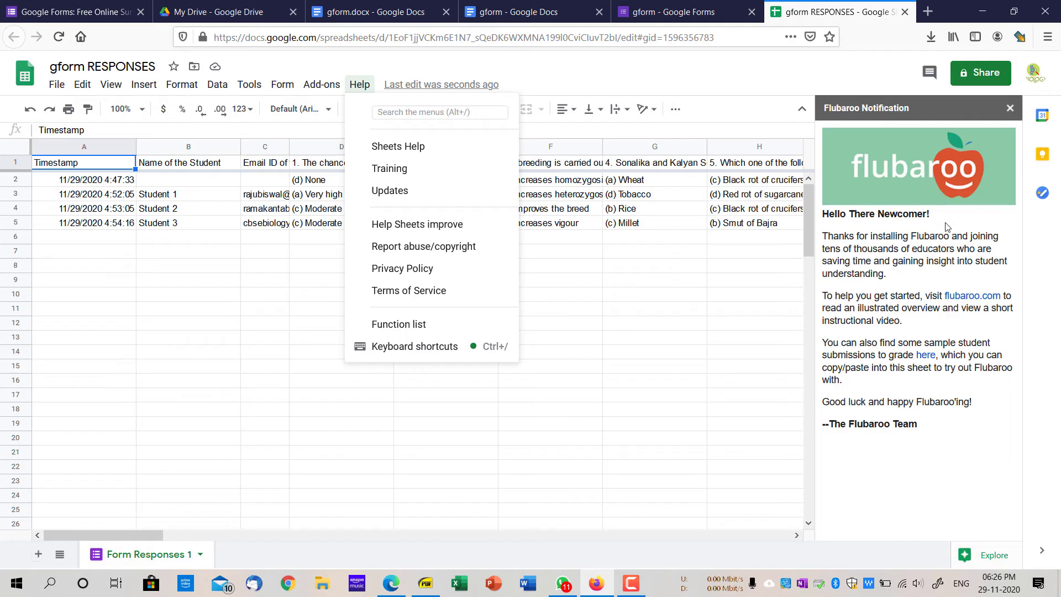
click(1009, 109)
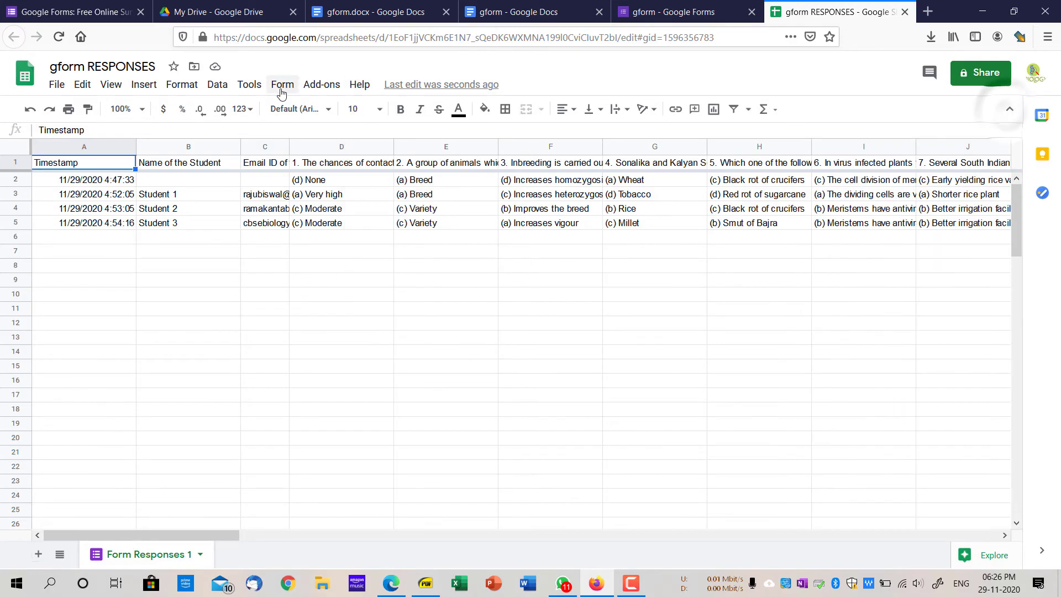
click(322, 85)
mouse_move(272, 144)
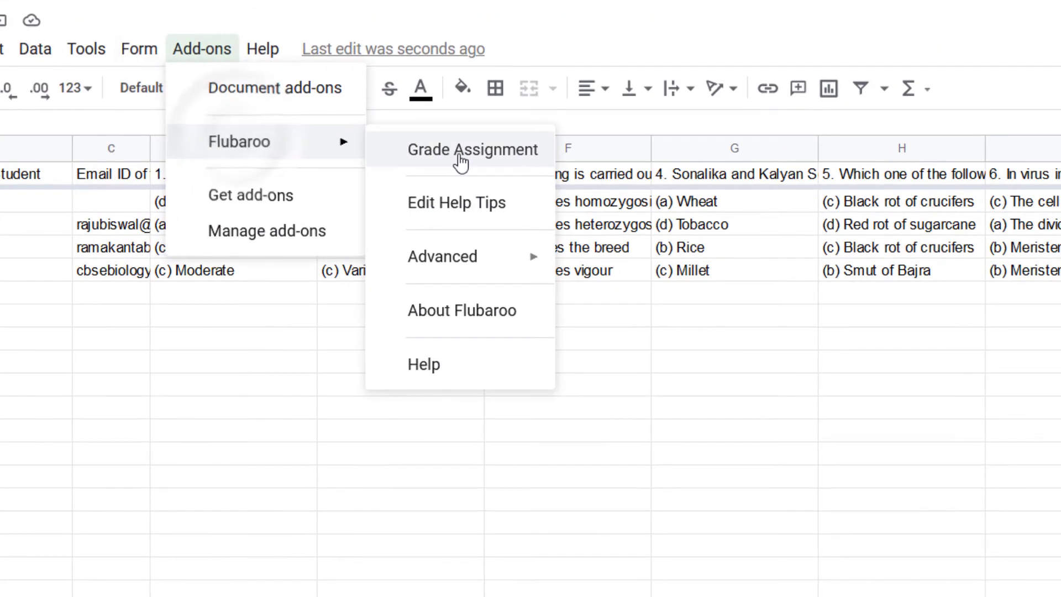
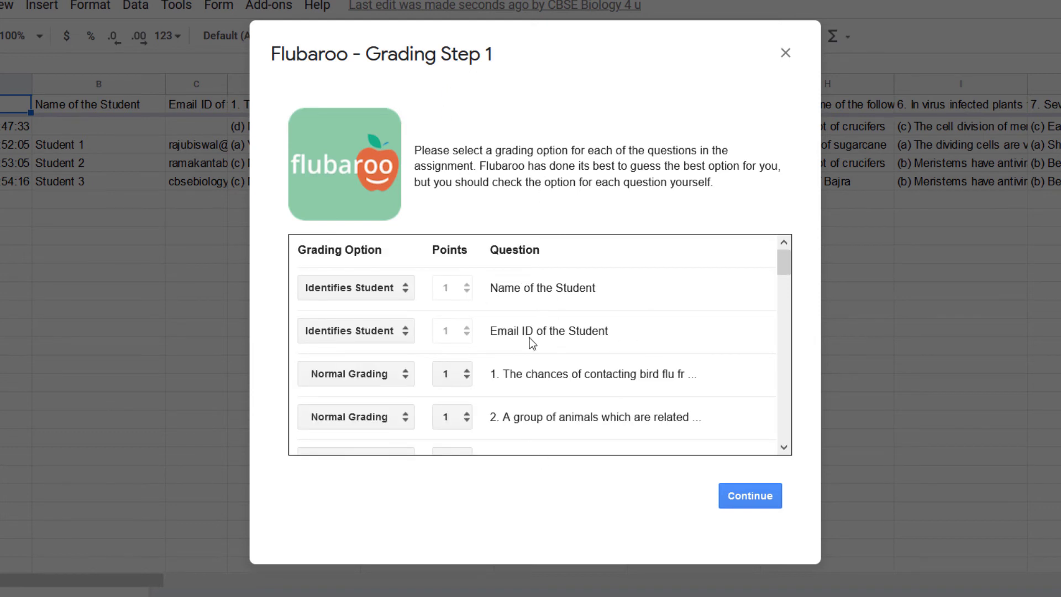
Choose Identifies Student as the grading option for both Name of the Student and Email ID of the Student
click(334, 288)
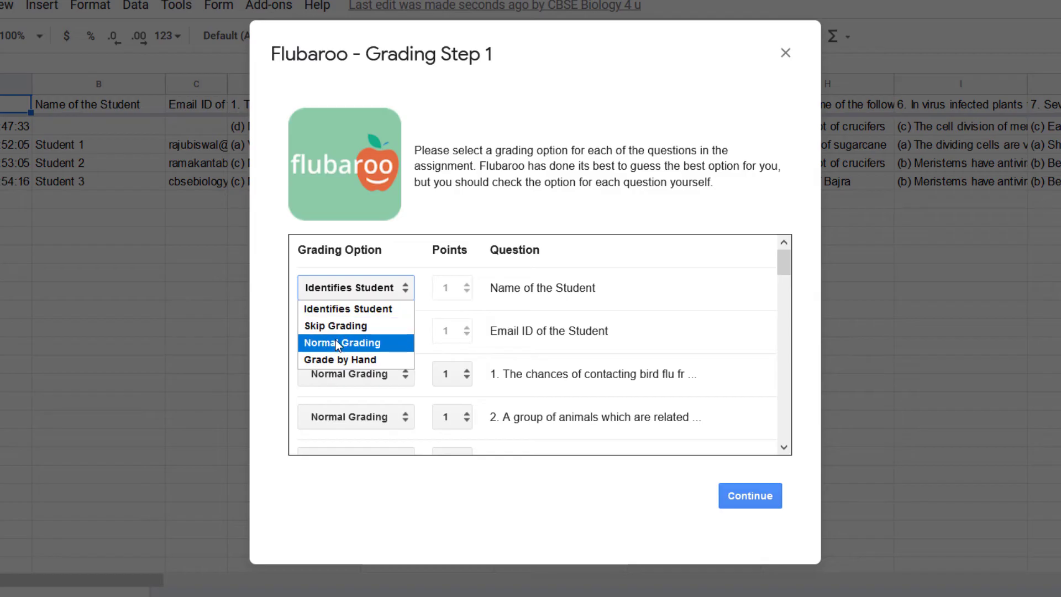
click(352, 308)
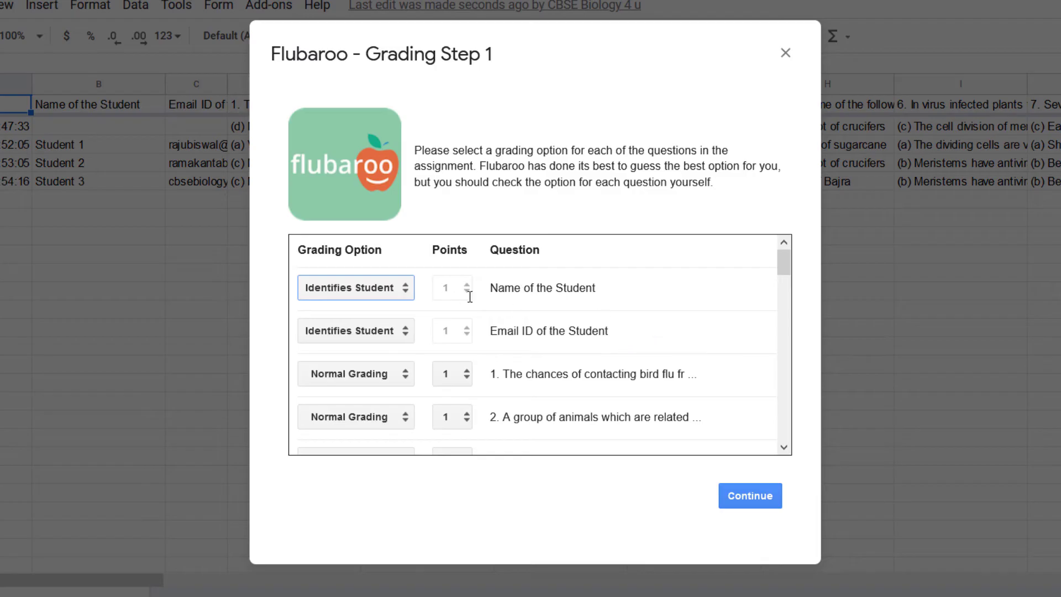
click(332, 291)
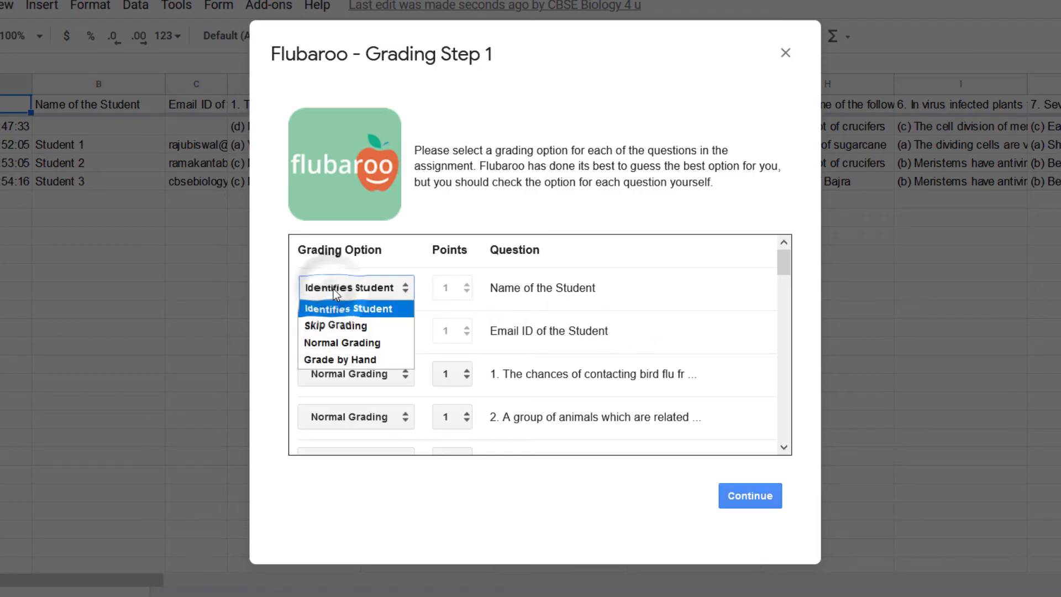
click(333, 290)
click(383, 329)
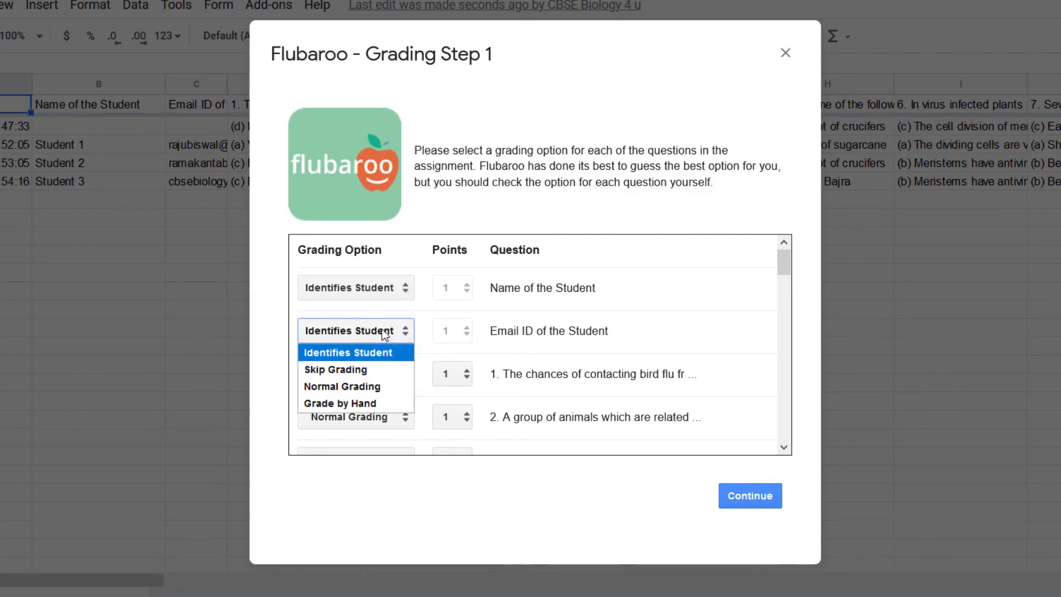
click(303, 352)
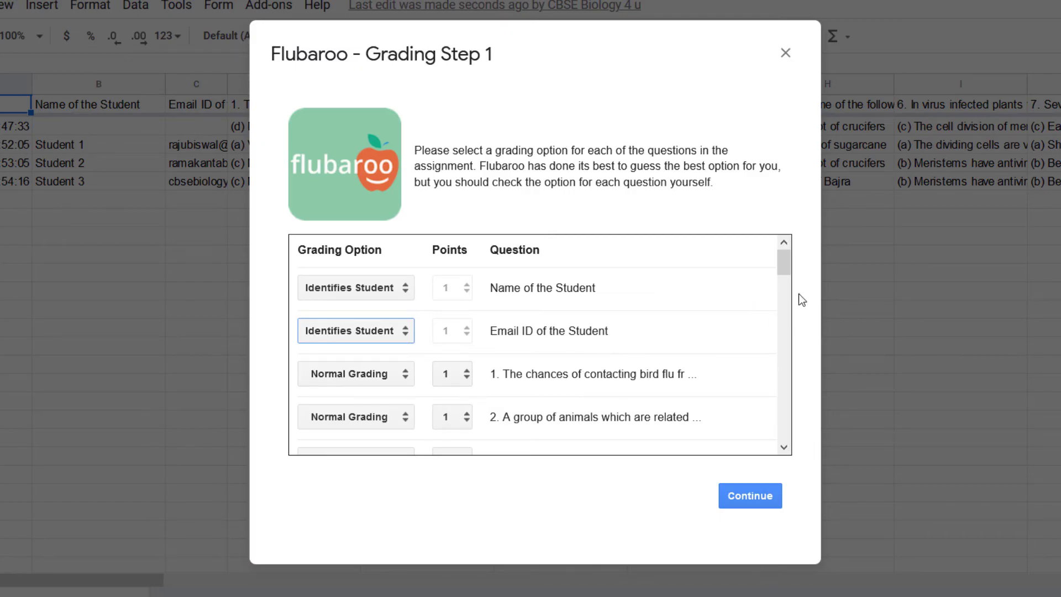
Set the points for question 1 and question 22 to 10 each
mouse_move(785, 264)
mouse_down()
mouse_move(783, 434)
mouse_move(782, 257)
mouse_up()
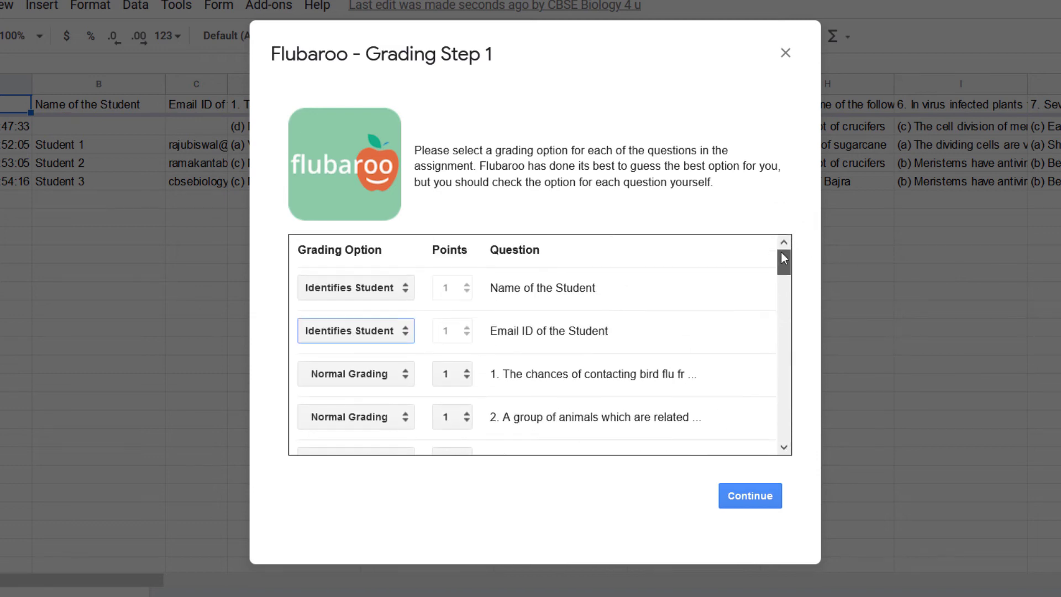
click(453, 375)
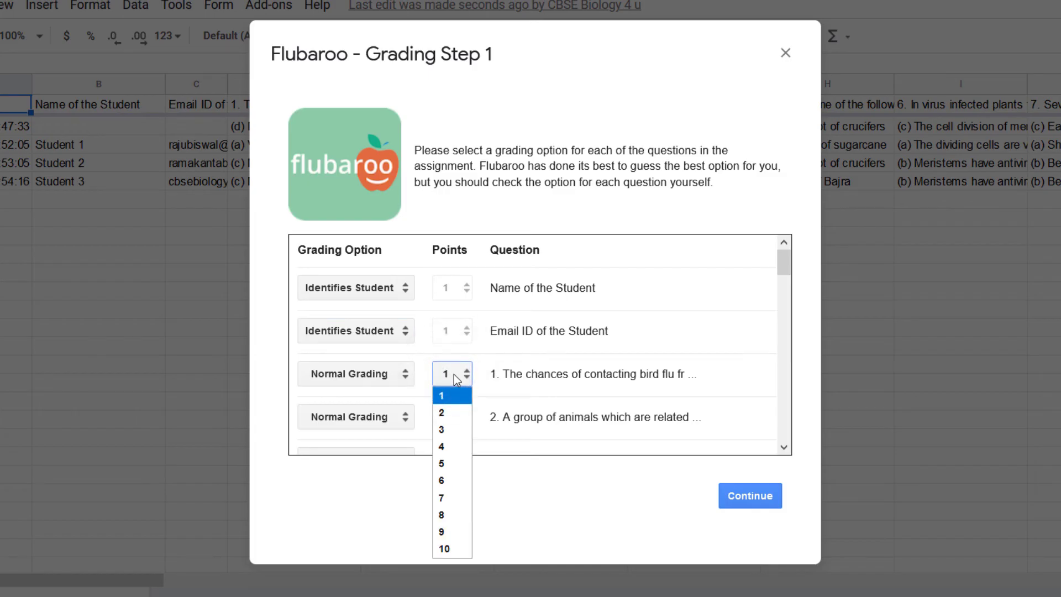
click(449, 548)
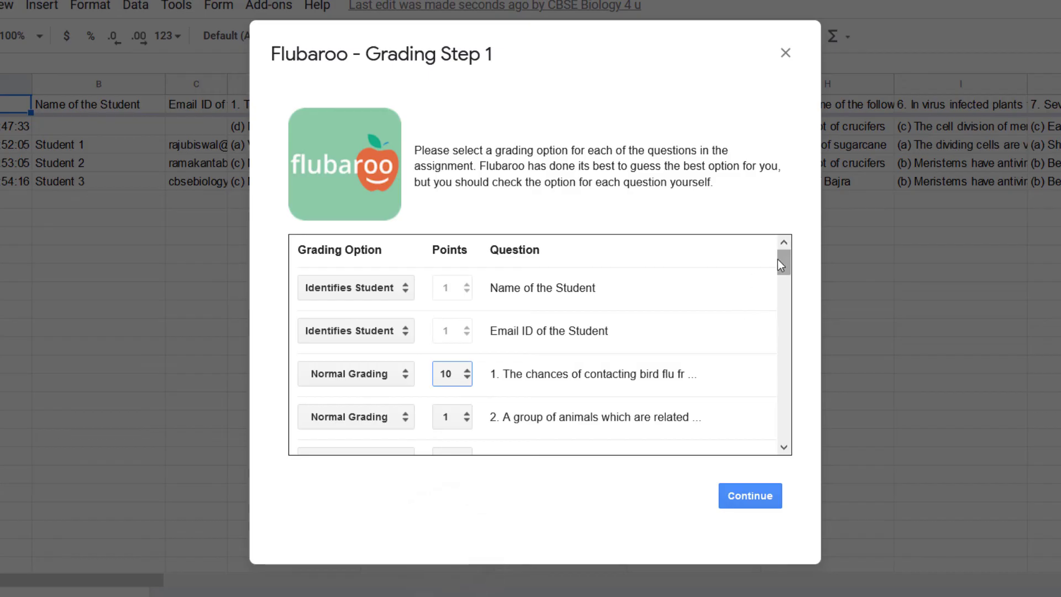
drag(778, 259, 783, 390)
click(452, 360)
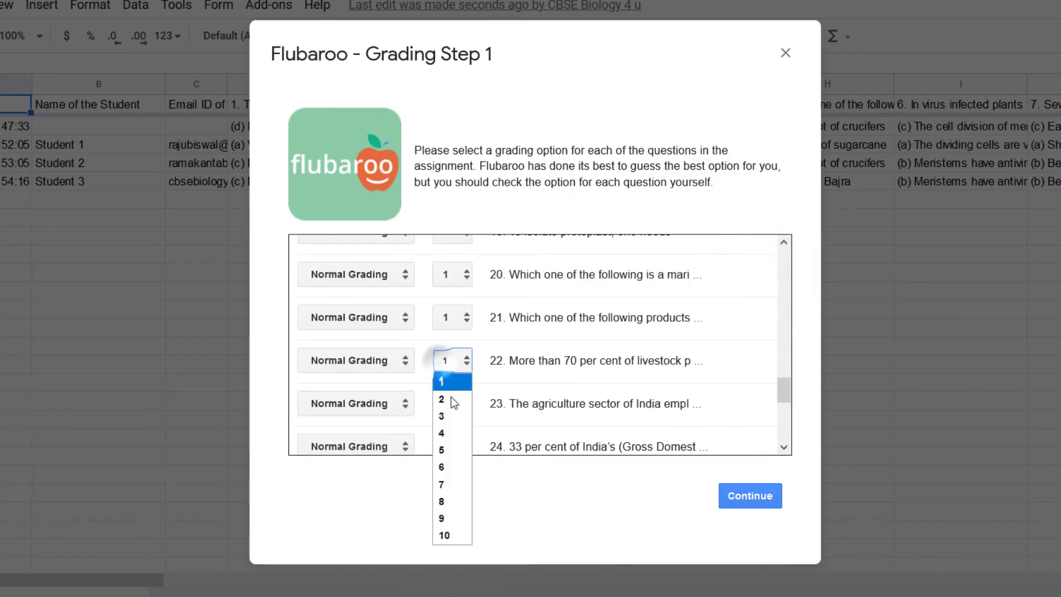
click(449, 537)
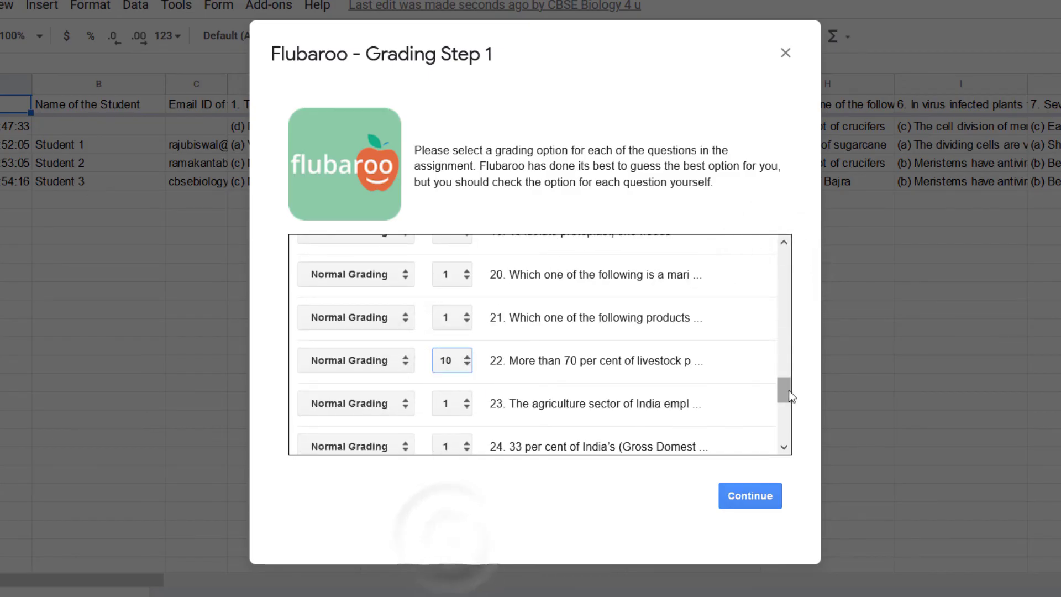
Set the points to 10 for question 30, 6 for question 28 and 5 for question 26
drag(784, 391, 780, 439)
click(452, 432)
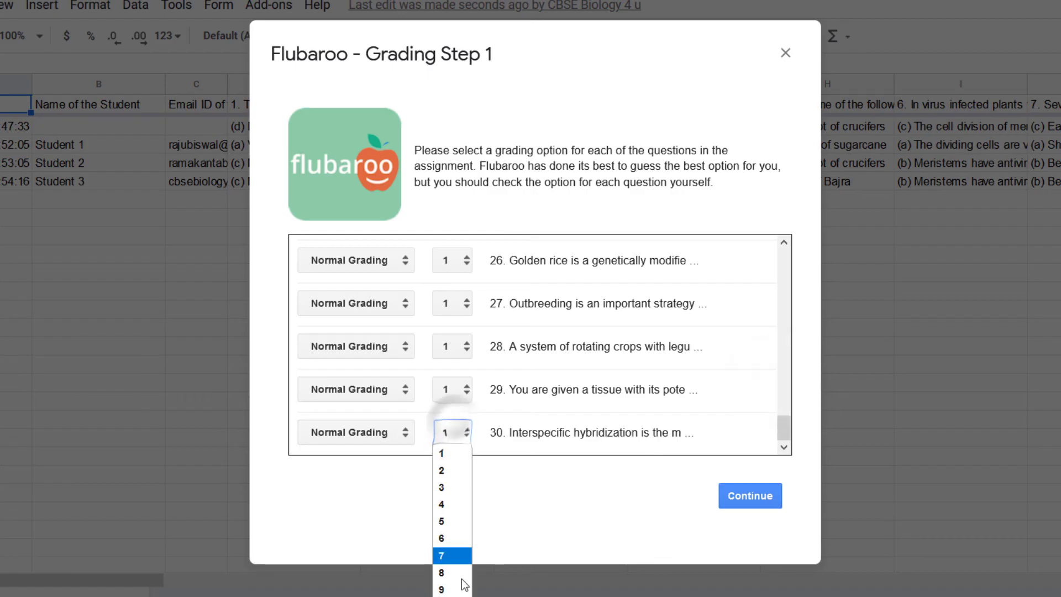
click(442, 594)
click(452, 346)
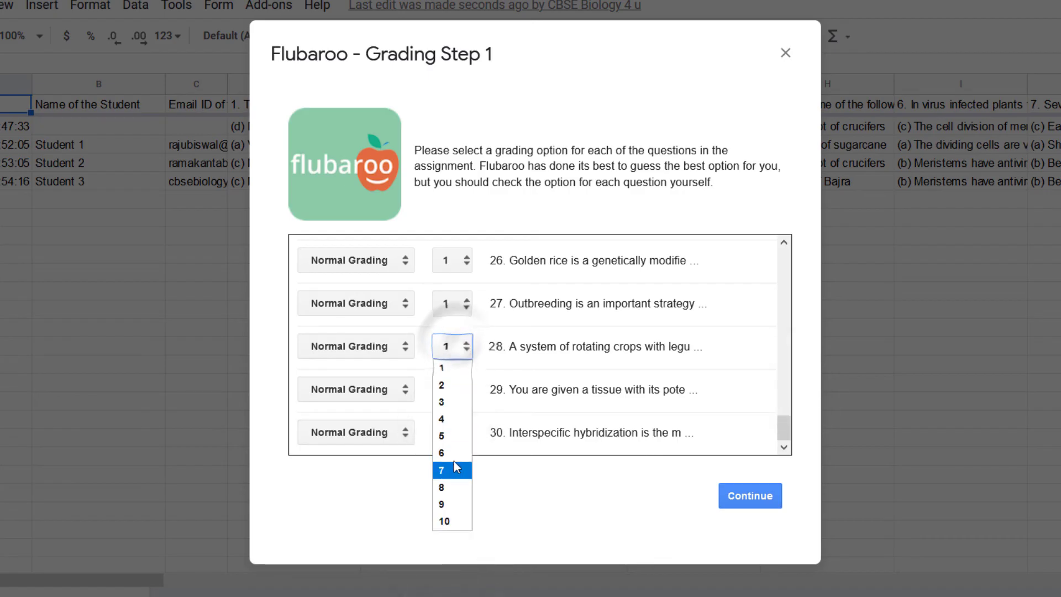
click(446, 451)
click(452, 259)
click(449, 352)
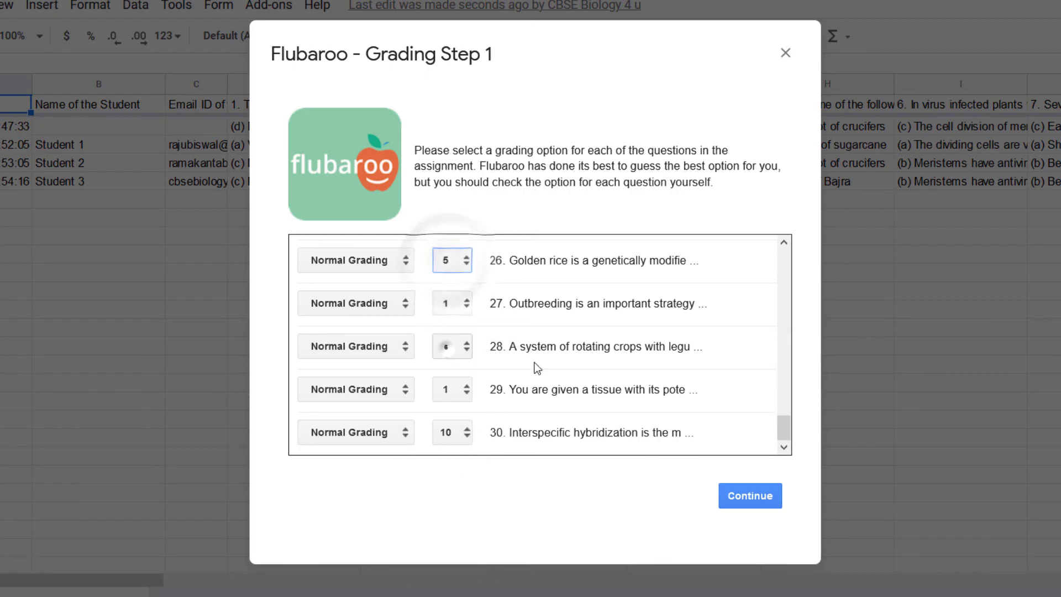
Give question 17 5 points, and switch question 18 (Protoplast is) to Normal Grading with 3 points
drag(783, 423, 784, 357)
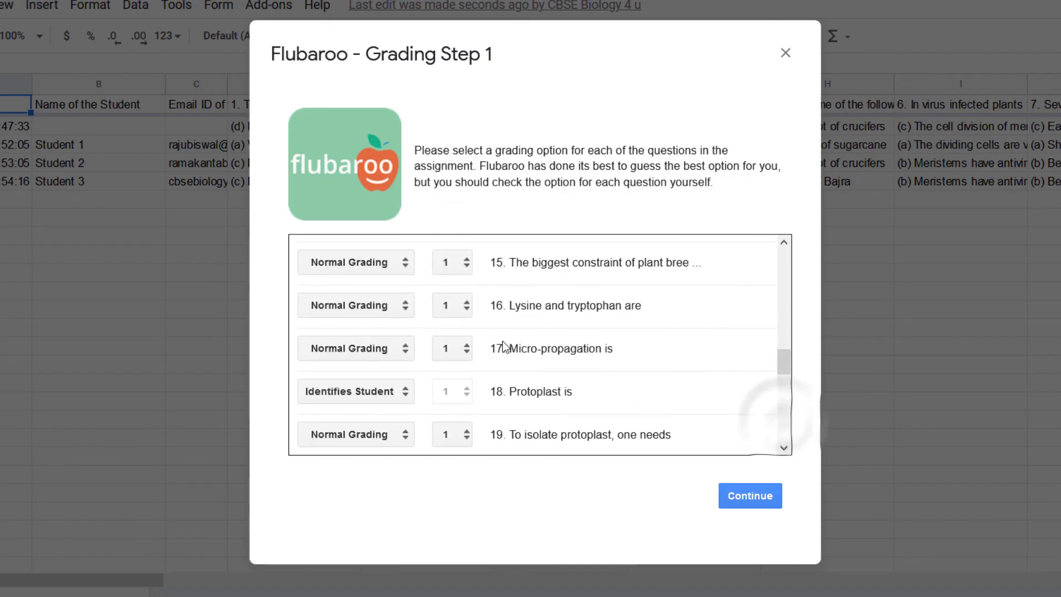
click(449, 346)
click(449, 437)
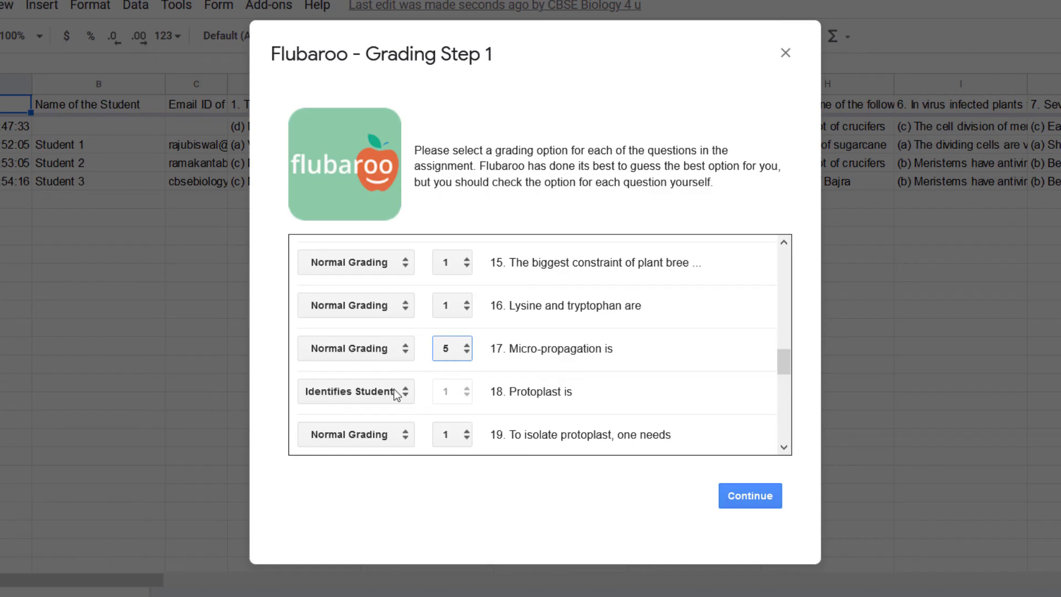
click(363, 392)
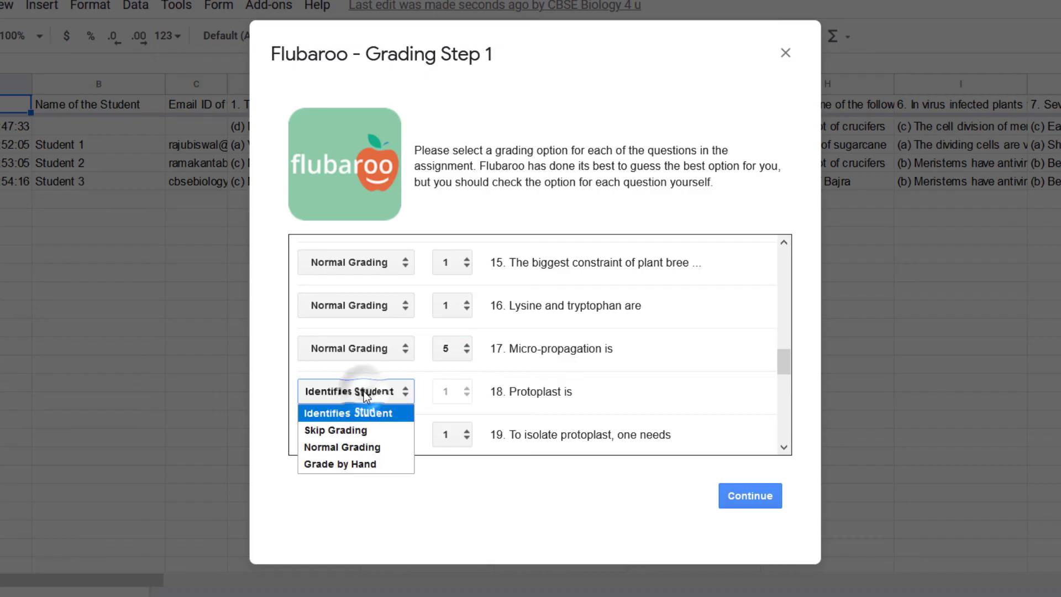
click(355, 446)
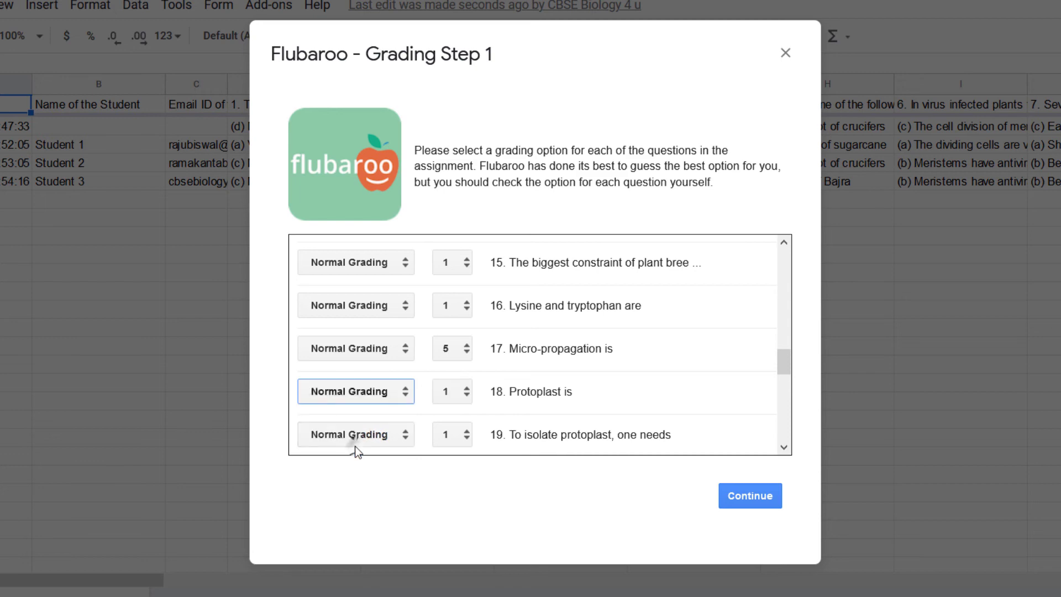
click(452, 392)
click(442, 446)
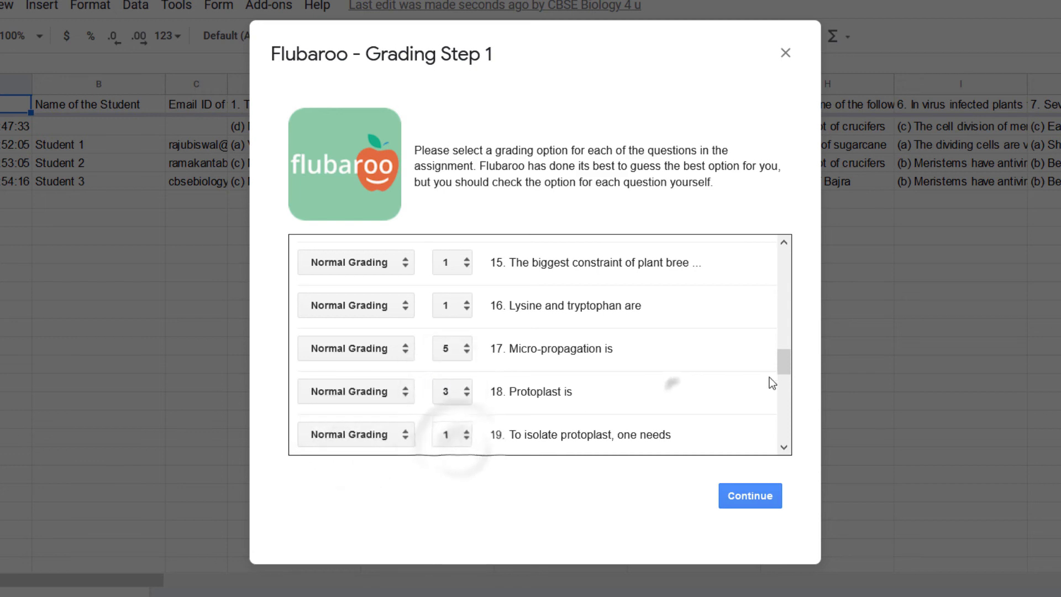
Return to the start of the question list, accept the grading options and continue to the answer key selection
drag(777, 363, 785, 252)
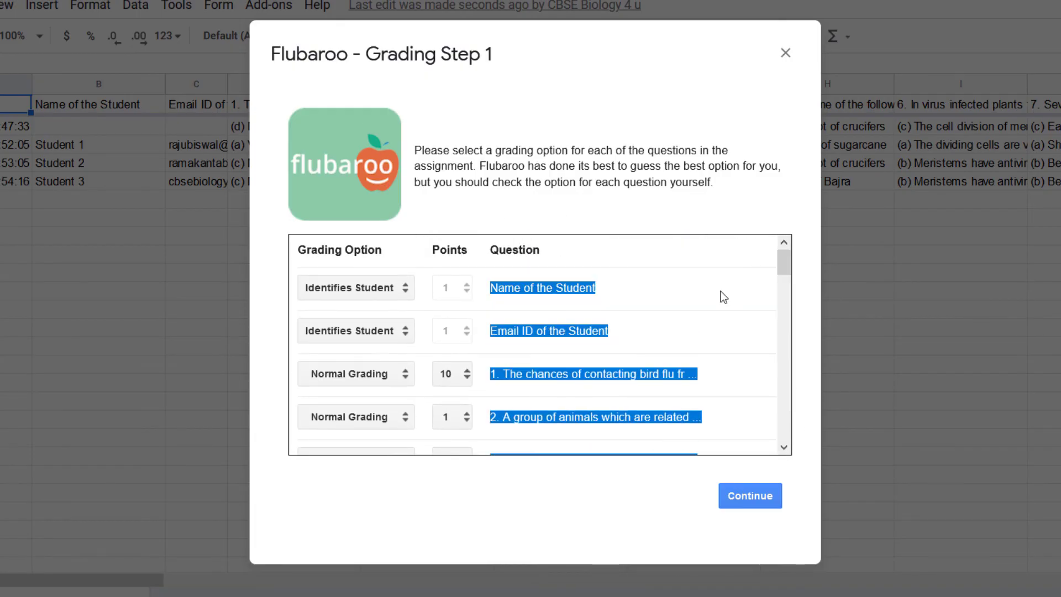
click(713, 322)
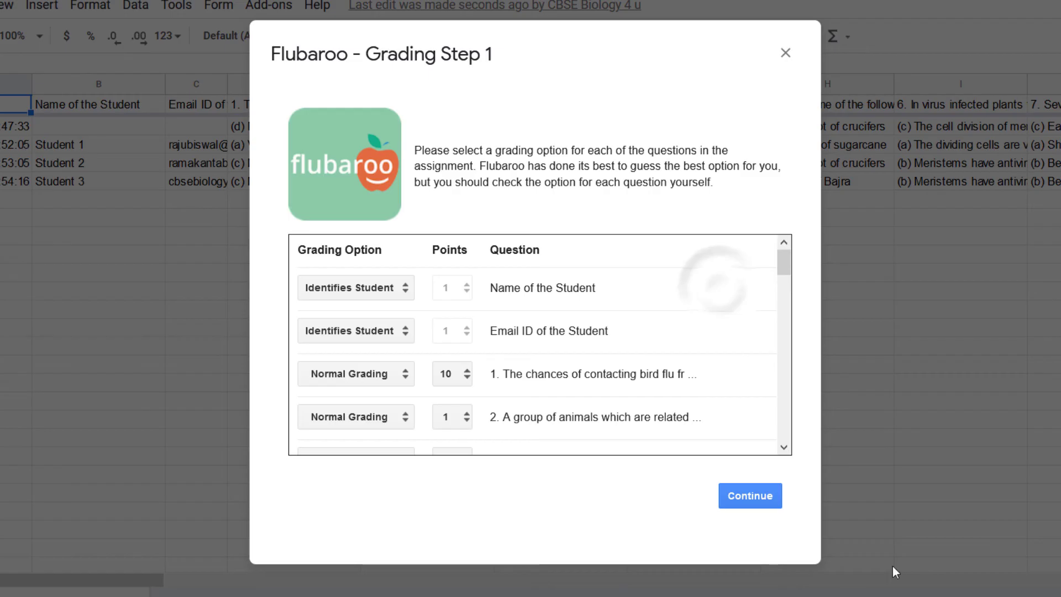
click(752, 496)
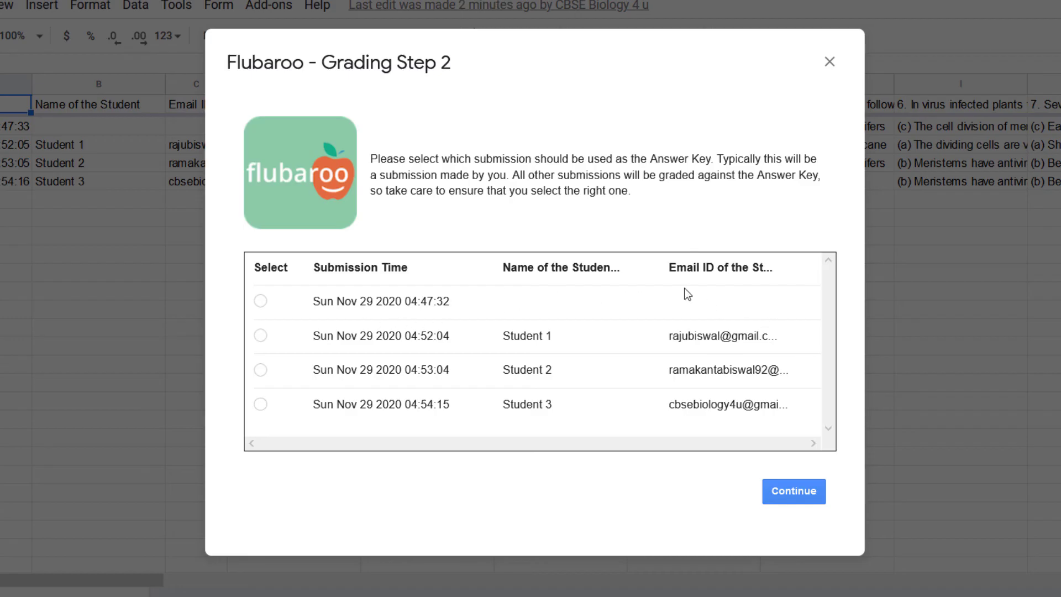
Use the unnamed submission from Sun Nov 29 2020 04:47:32 as the answer key, run the grading and dismiss the completion notice
click(264, 302)
click(785, 493)
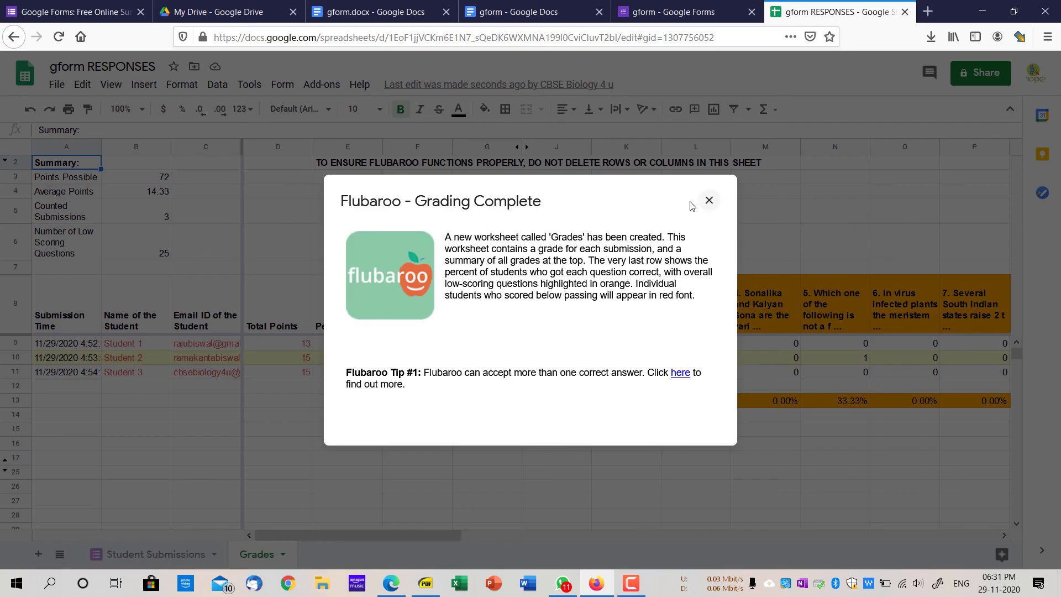
click(709, 200)
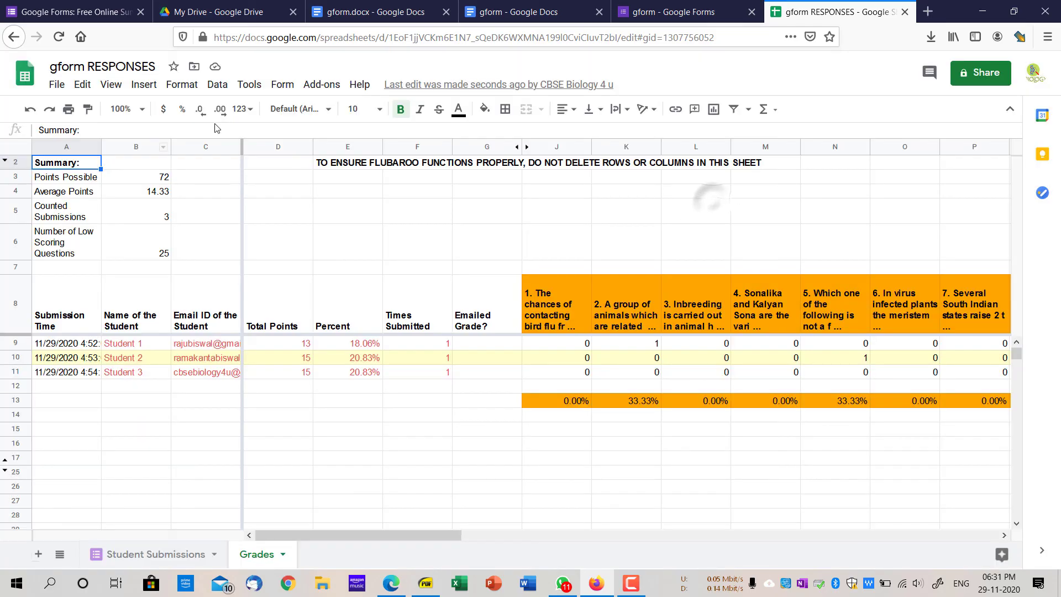
Examine the Grades sheet's summary figures, the students' total points and percentages, and the per-question scores through question 30
click(243, 145)
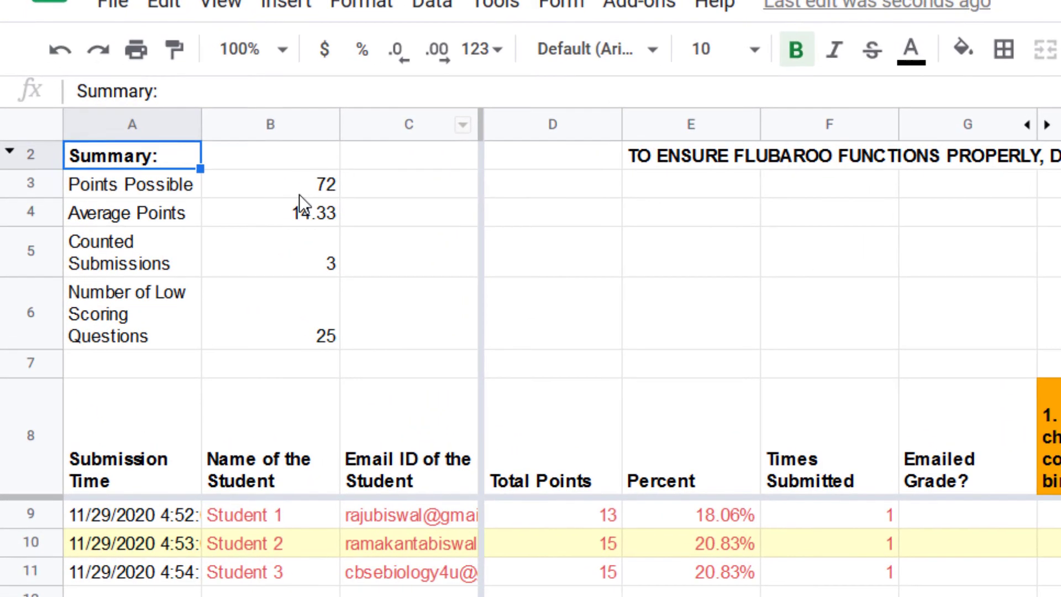
click(147, 177)
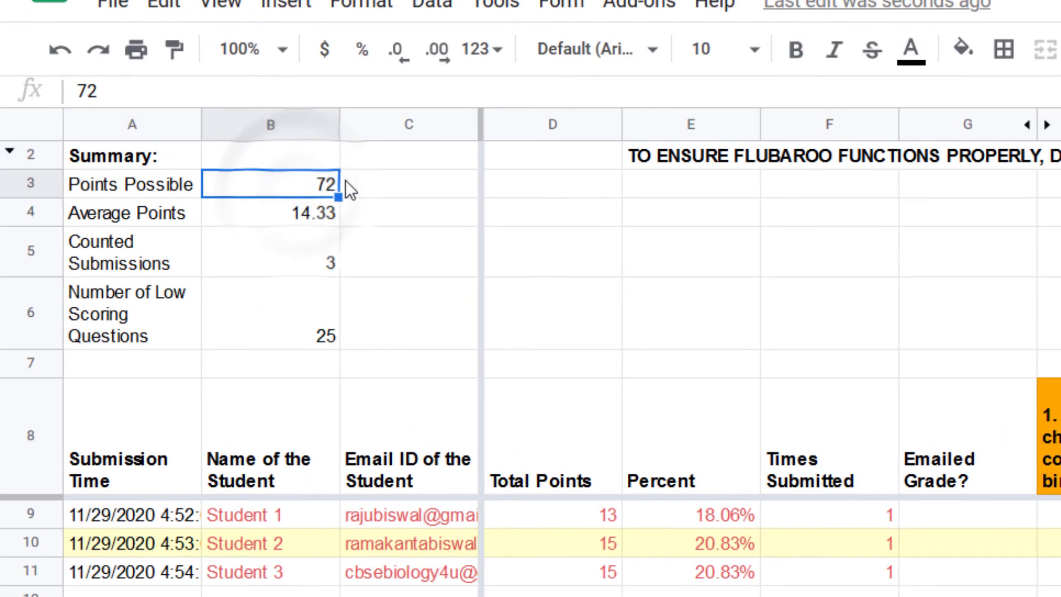
click(277, 215)
click(274, 258)
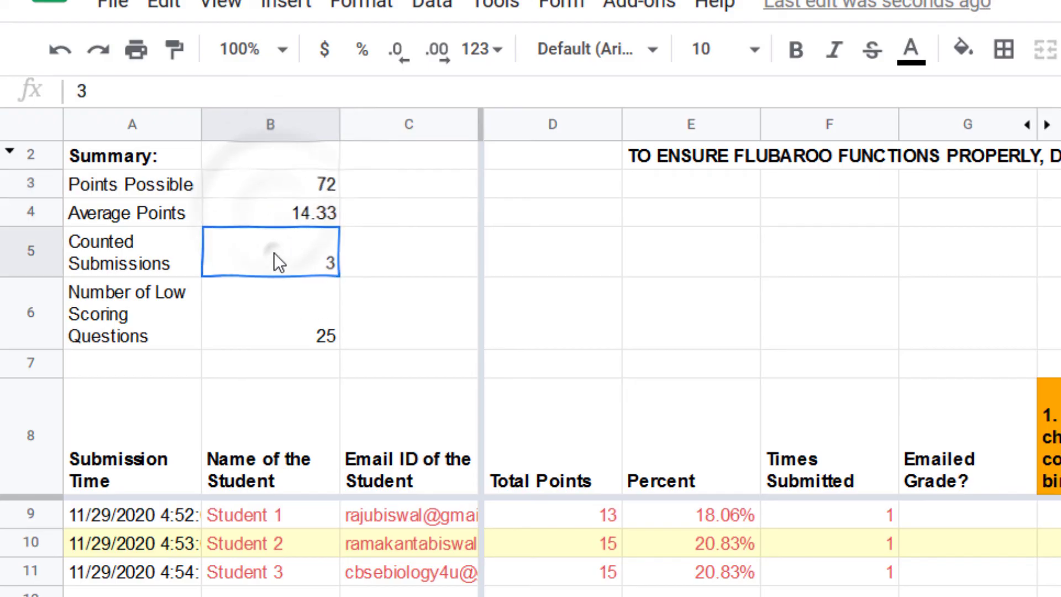
click(270, 309)
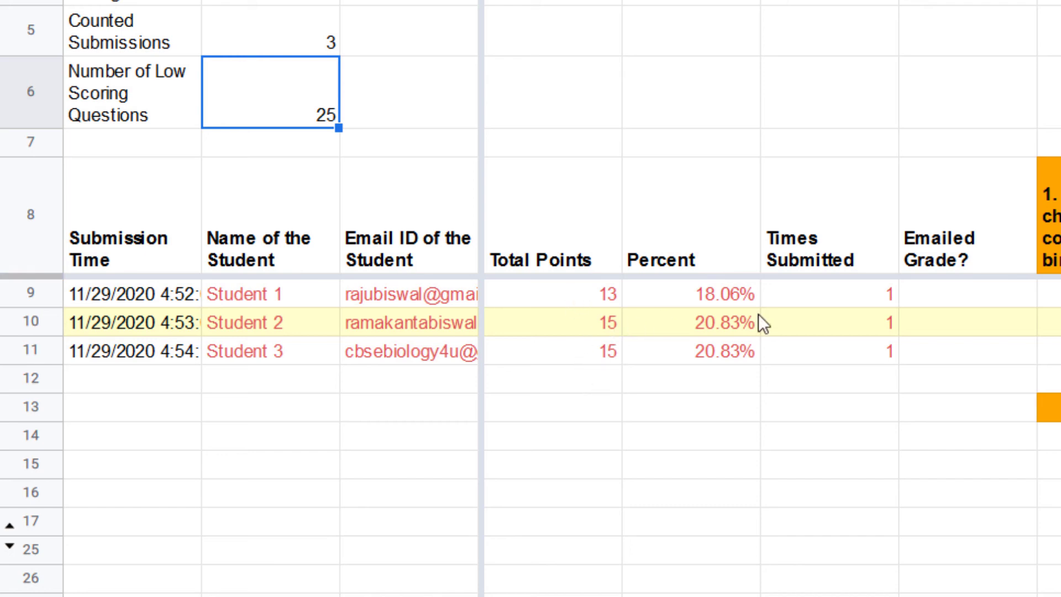
scroll(768, 298, right, 10)
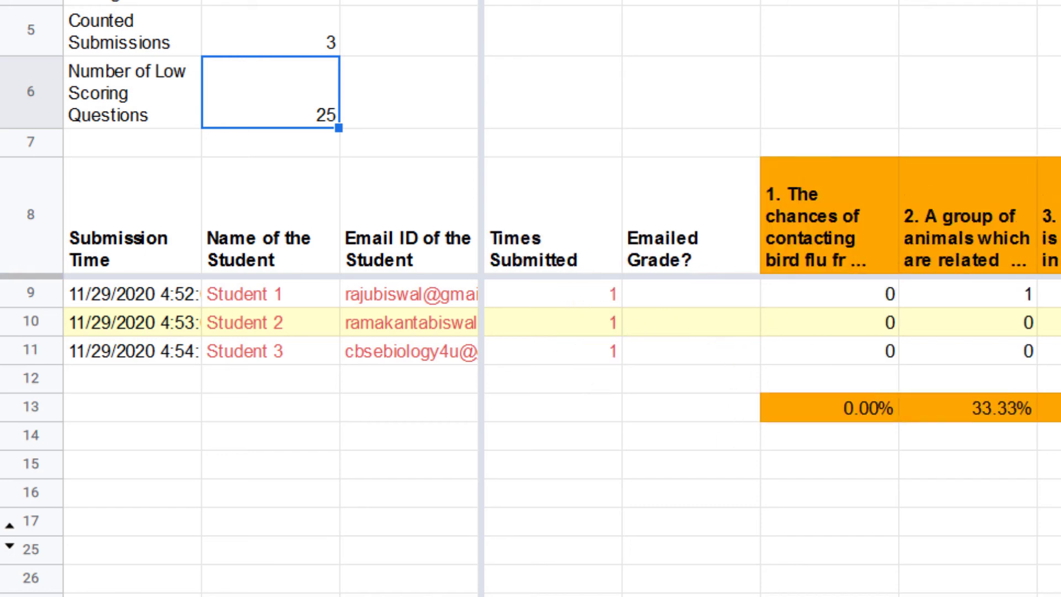
scroll(768, 298, right, 2)
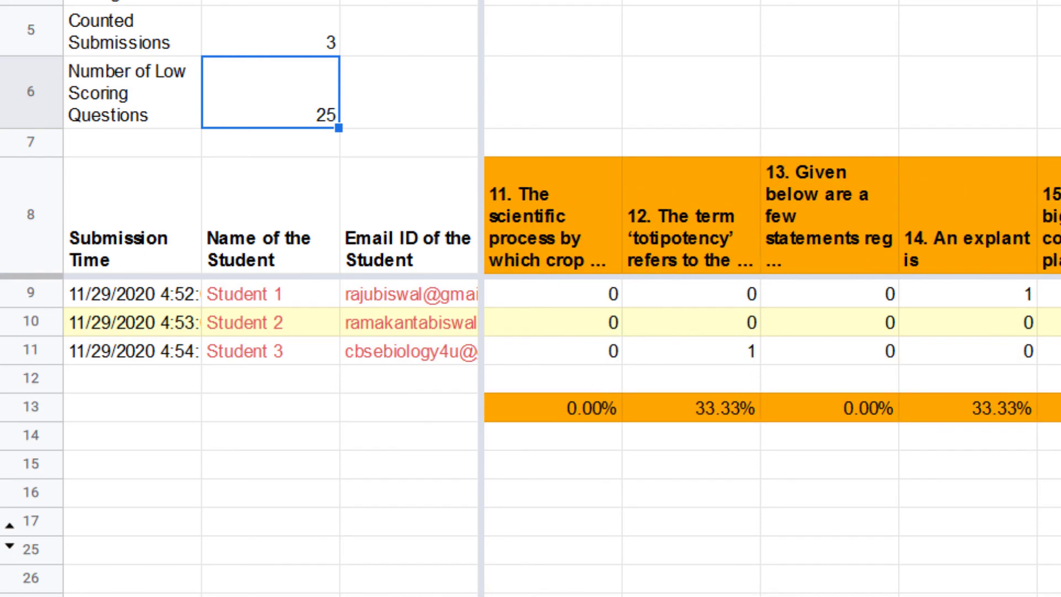
scroll(530, 299, right, 5)
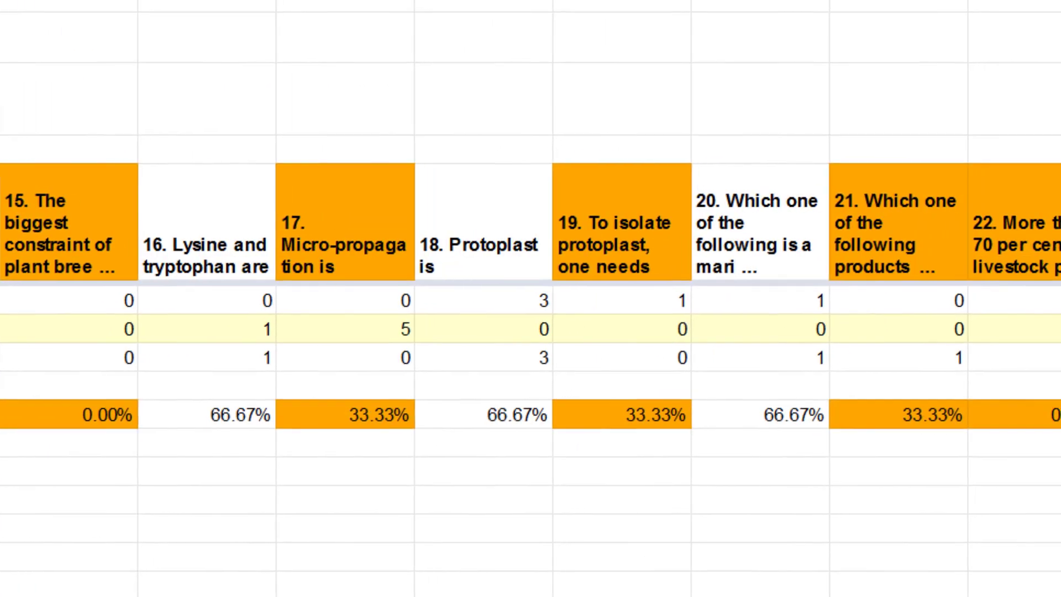
scroll(530, 298, right, 2)
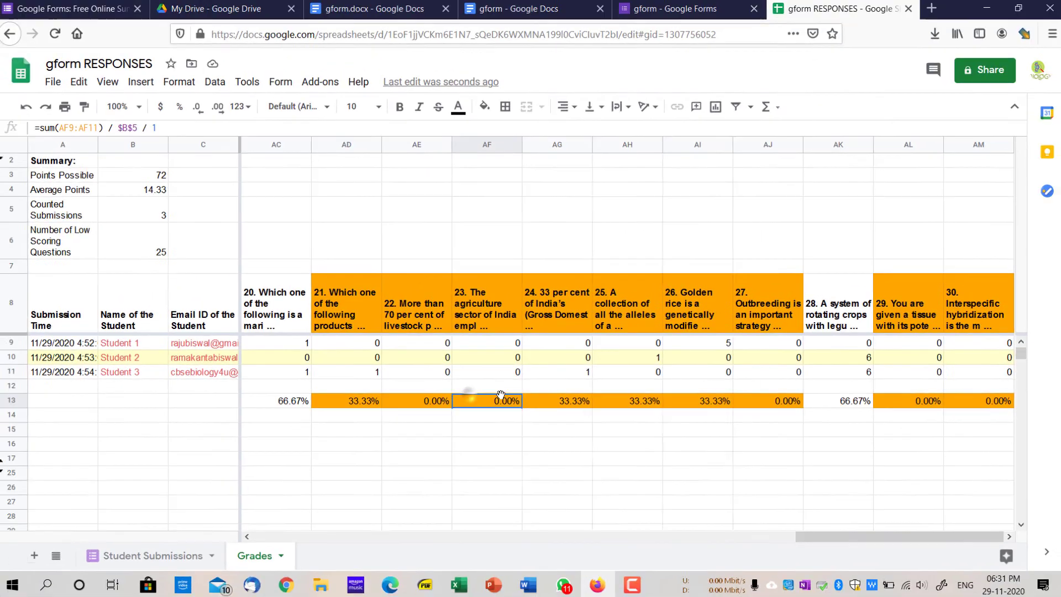
drag(486, 400, 974, 399)
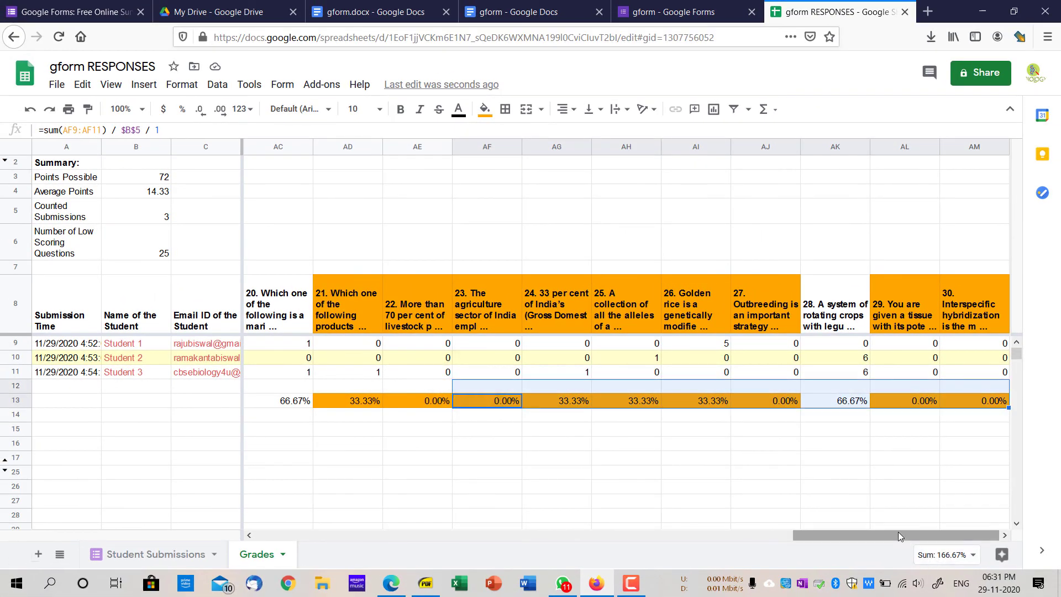
drag(897, 533, 204, 559)
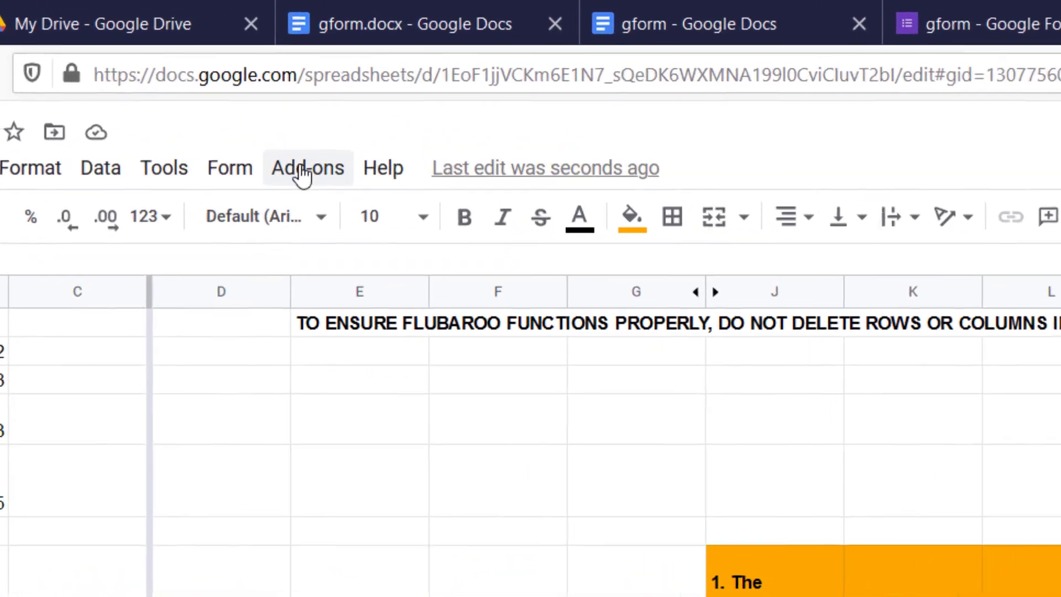
Start sharing grades with Flubaroo, keeping Email ID of the Student as the email address question
click(313, 113)
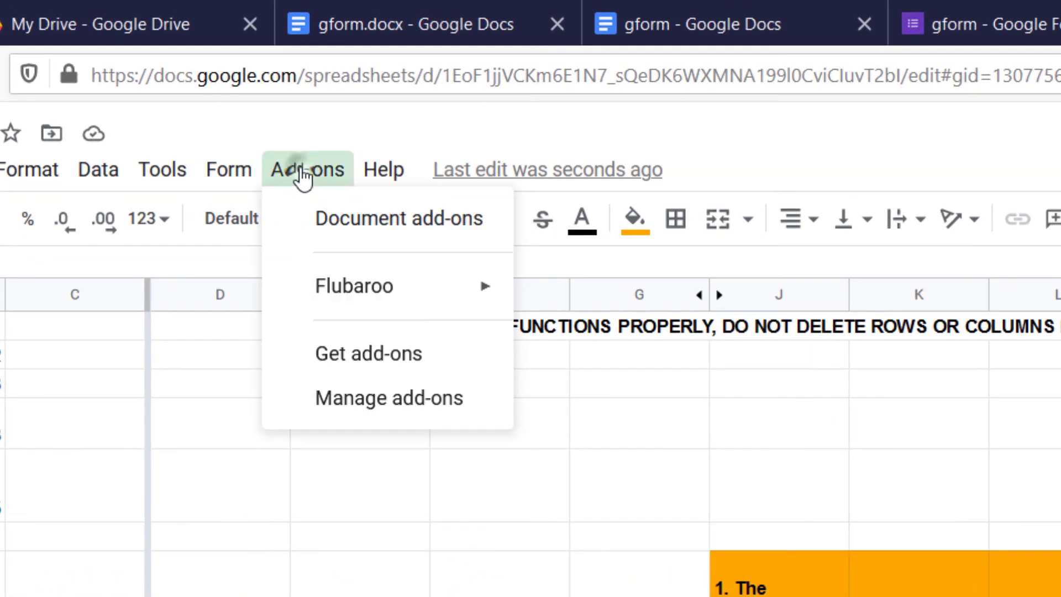
mouse_move(372, 197)
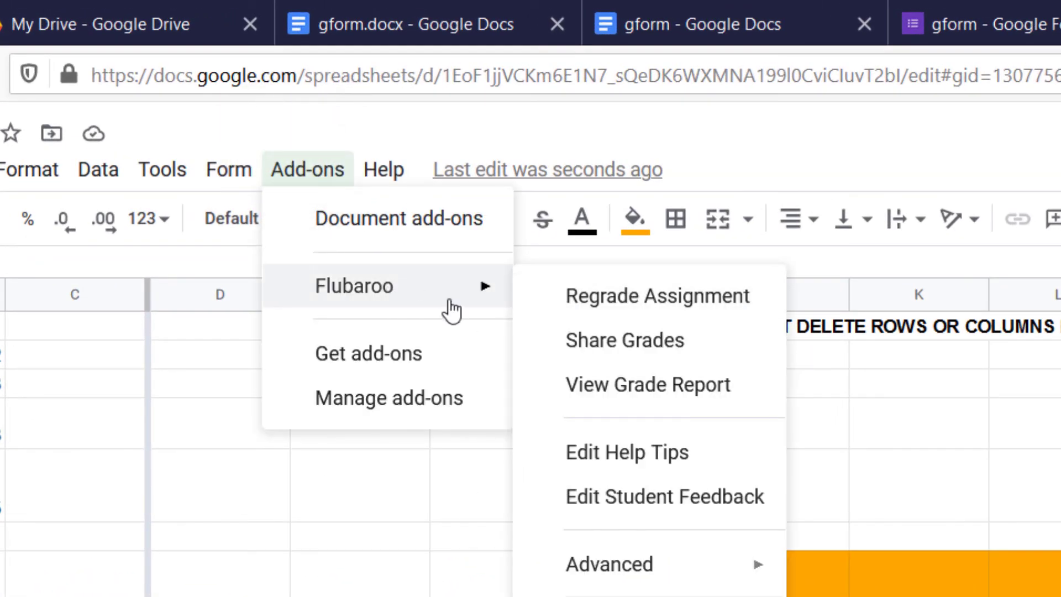
mouse_move(441, 304)
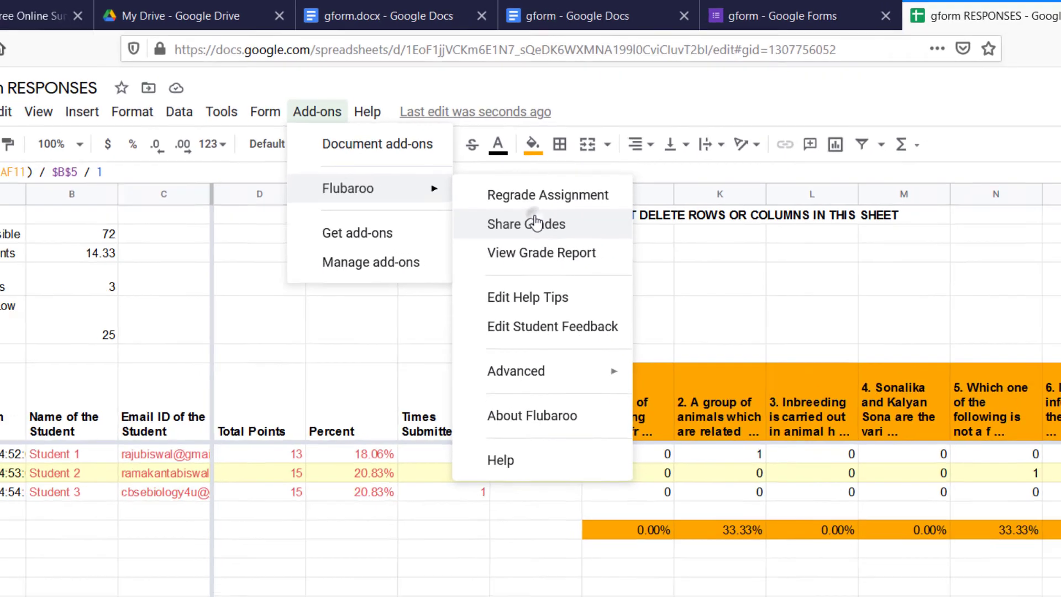
click(636, 334)
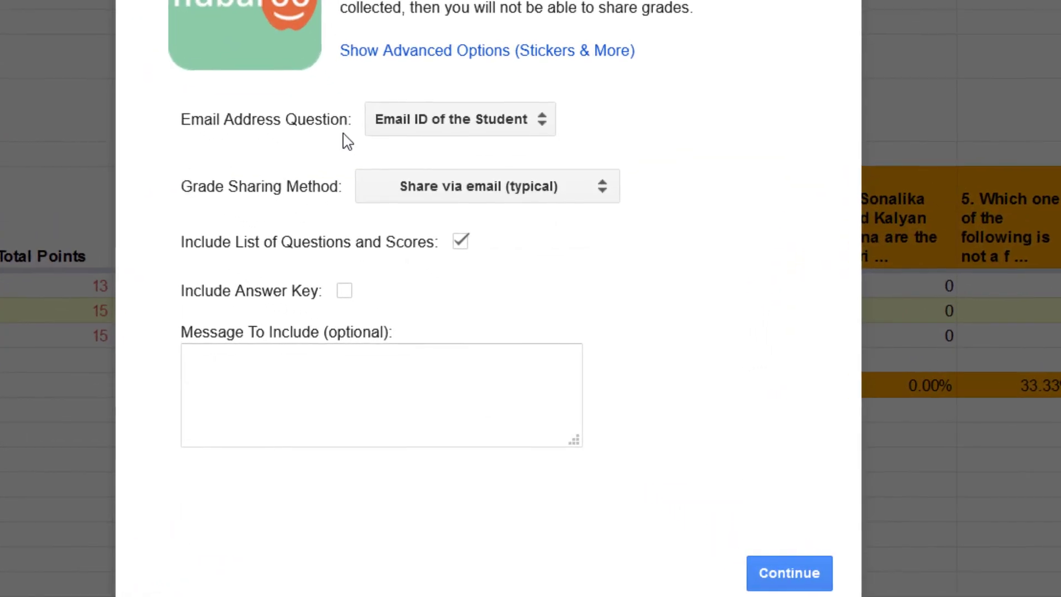
click(465, 119)
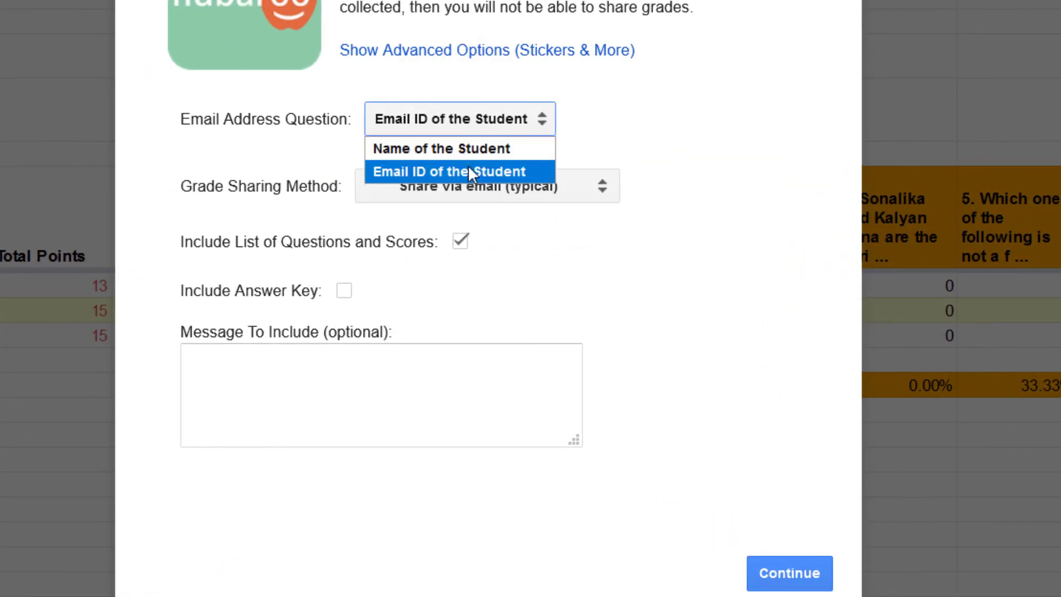
click(472, 119)
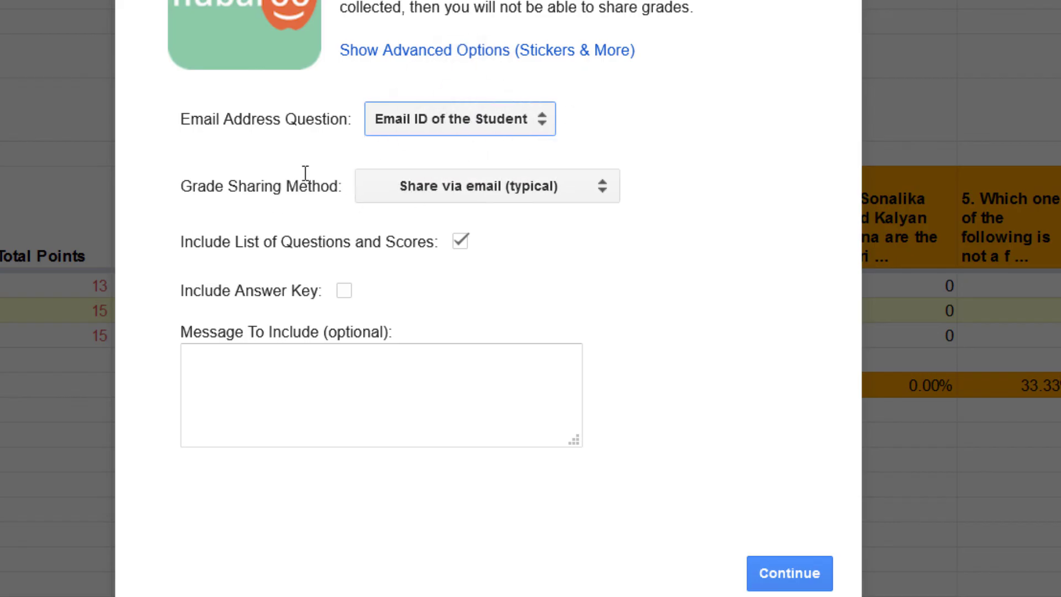
Include the answer key, leave the optional message empty, share the grades via email and dismiss the notification
click(346, 293)
click(334, 385)
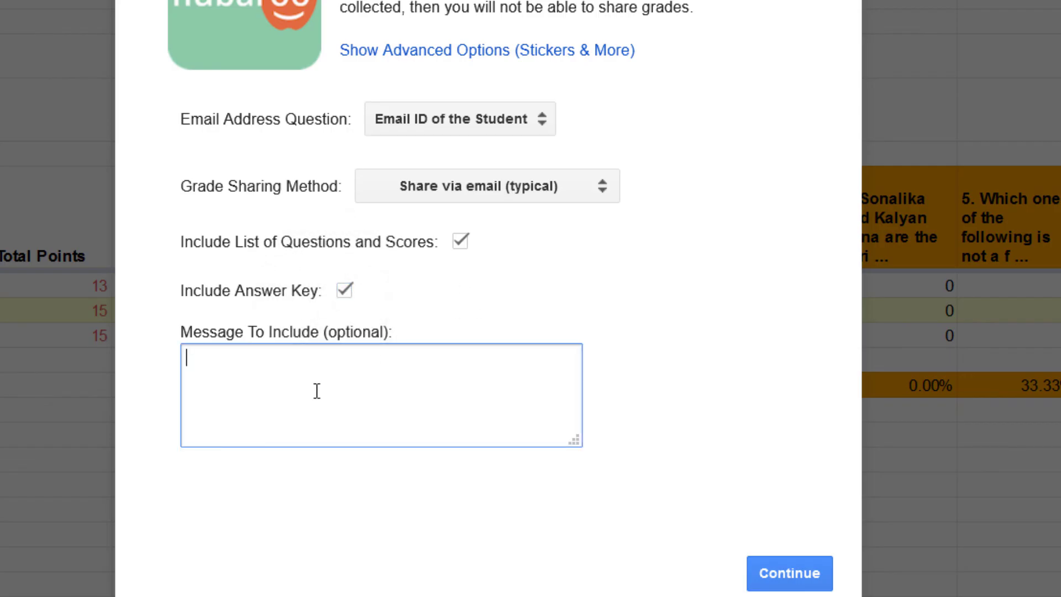
click(801, 574)
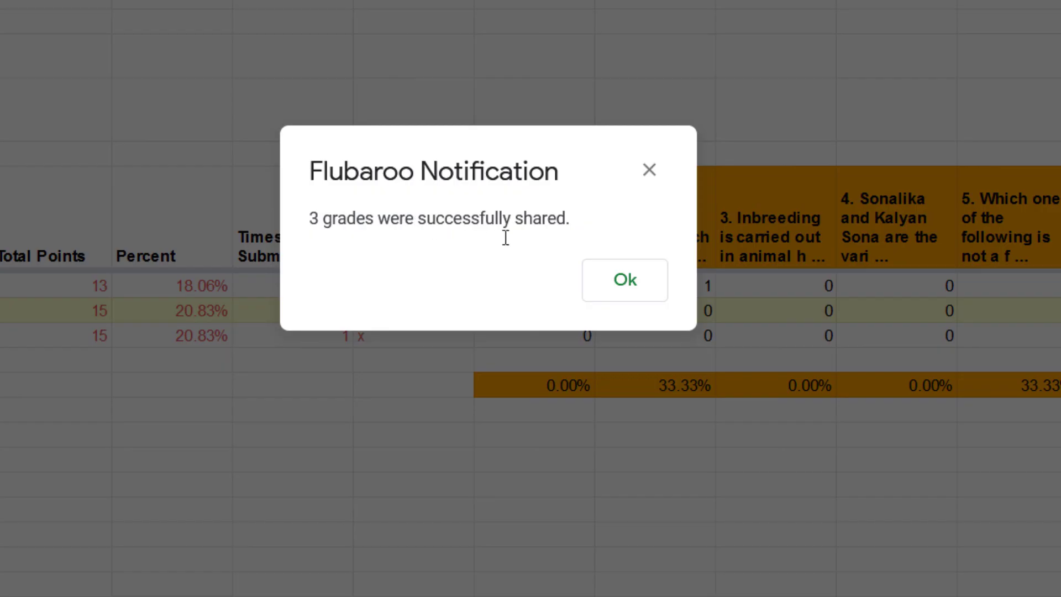
click(640, 289)
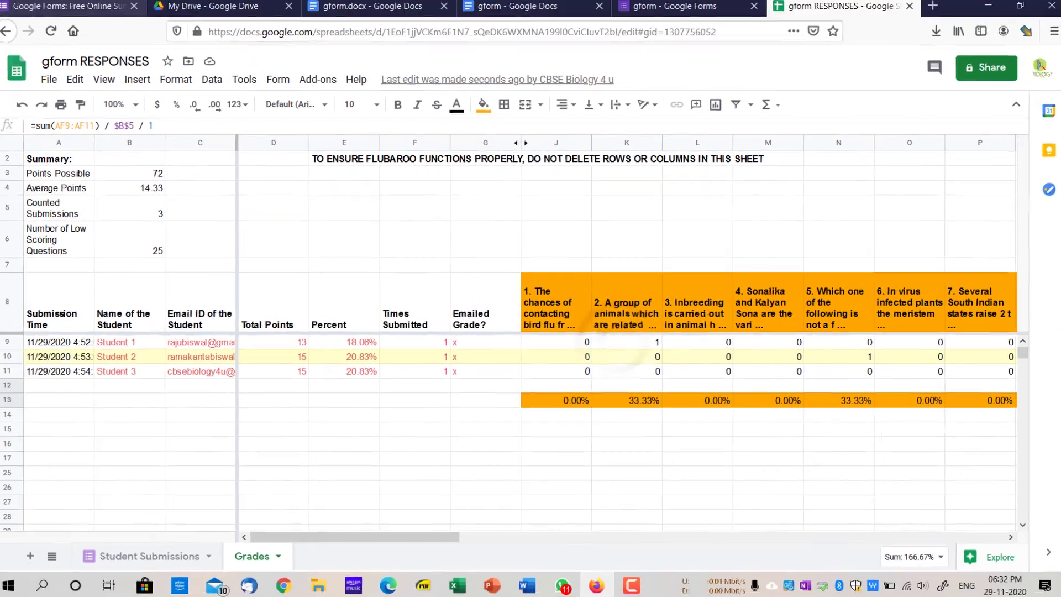
Switch to Gmail from Google Drive and open the email "Here is your grade for gform RESPONSES"
click(230, 12)
click(1003, 77)
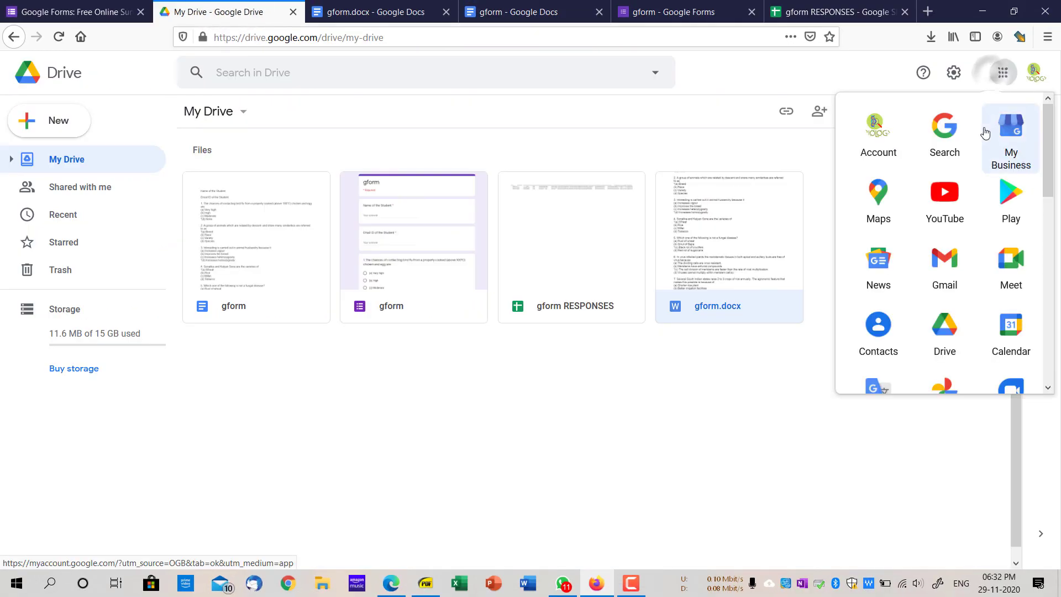
click(943, 274)
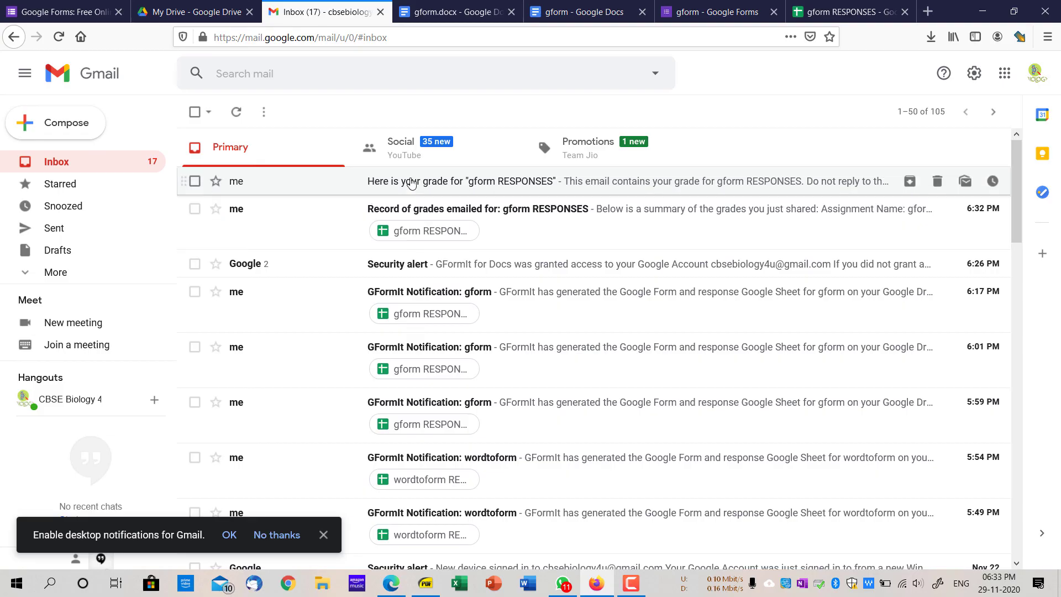
click(524, 185)
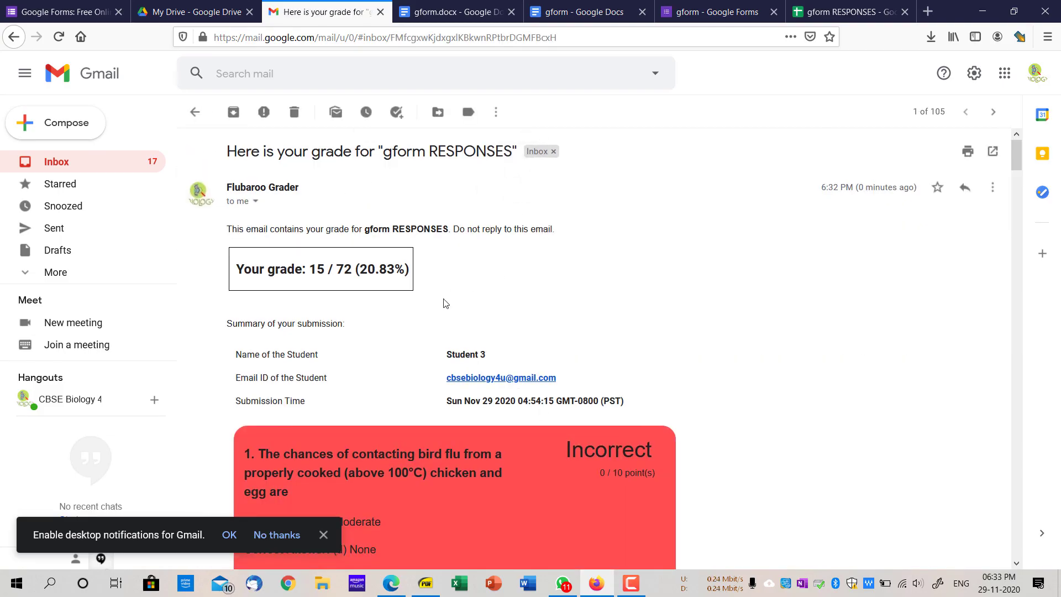
Review the grade email's question-by-question results, comparing the submitted answers, correct answers and points awarded
scroll(323, 253, down, 3)
scroll(380, 320, down, 20)
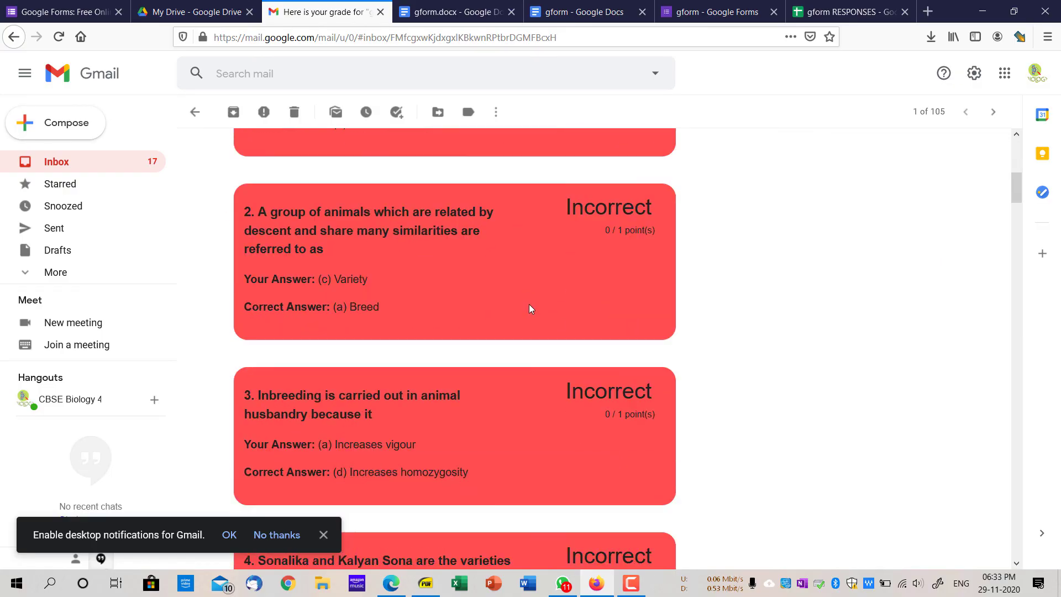
scroll(528, 312, down, 20)
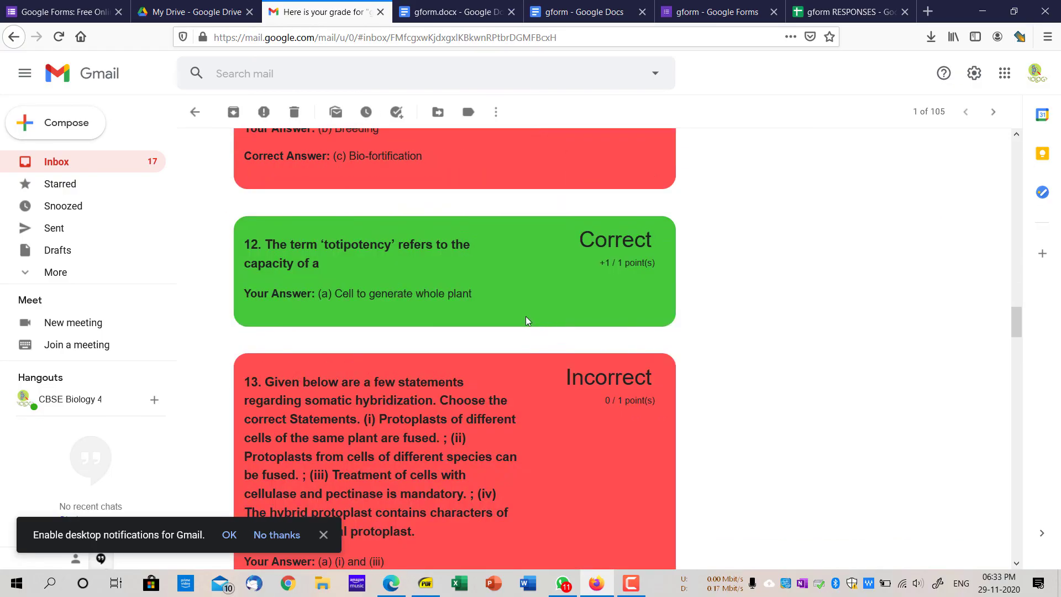
scroll(525, 316, down, 20)
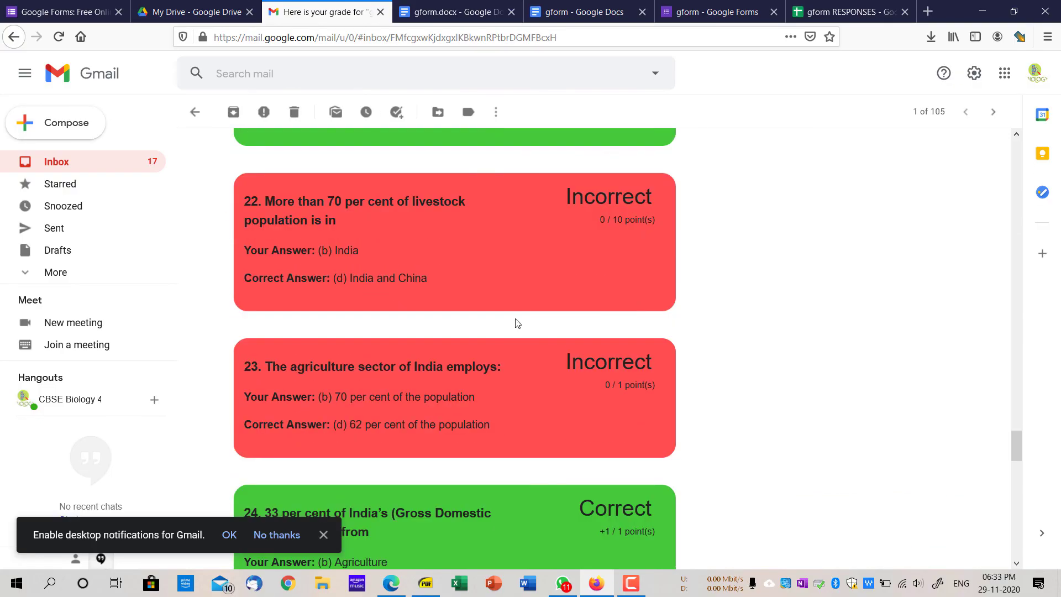
scroll(492, 376, down, 5)
scroll(490, 369, up, 20)
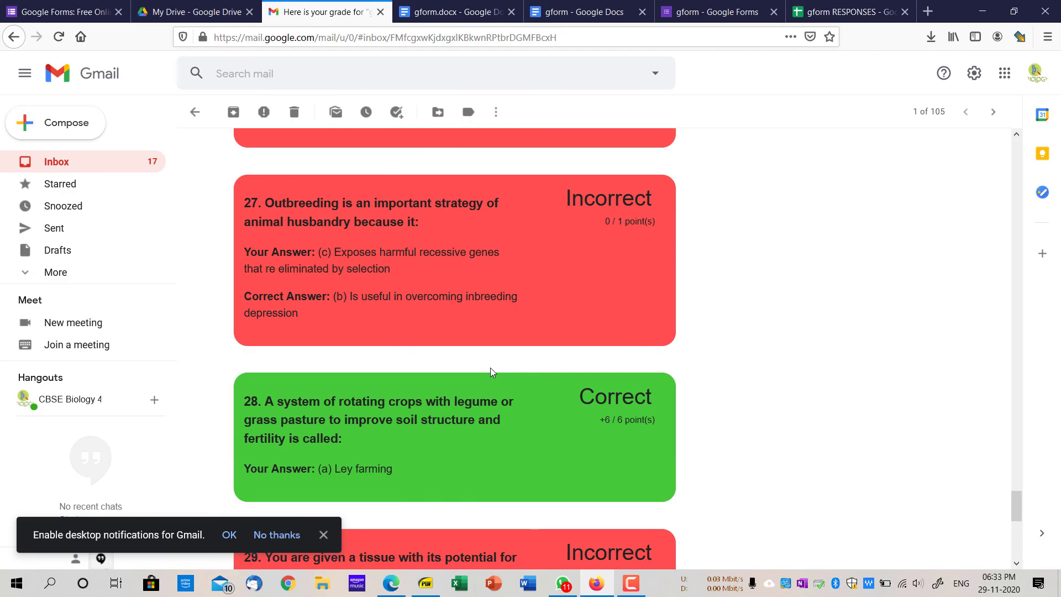
scroll(490, 372, up, 20)
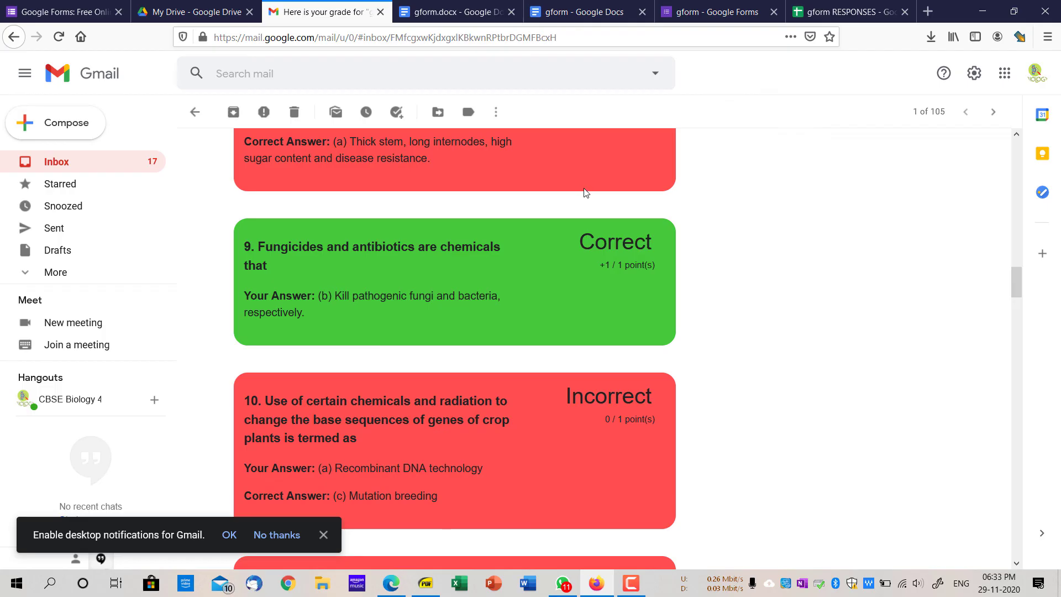
scroll(608, 346, up, 5)
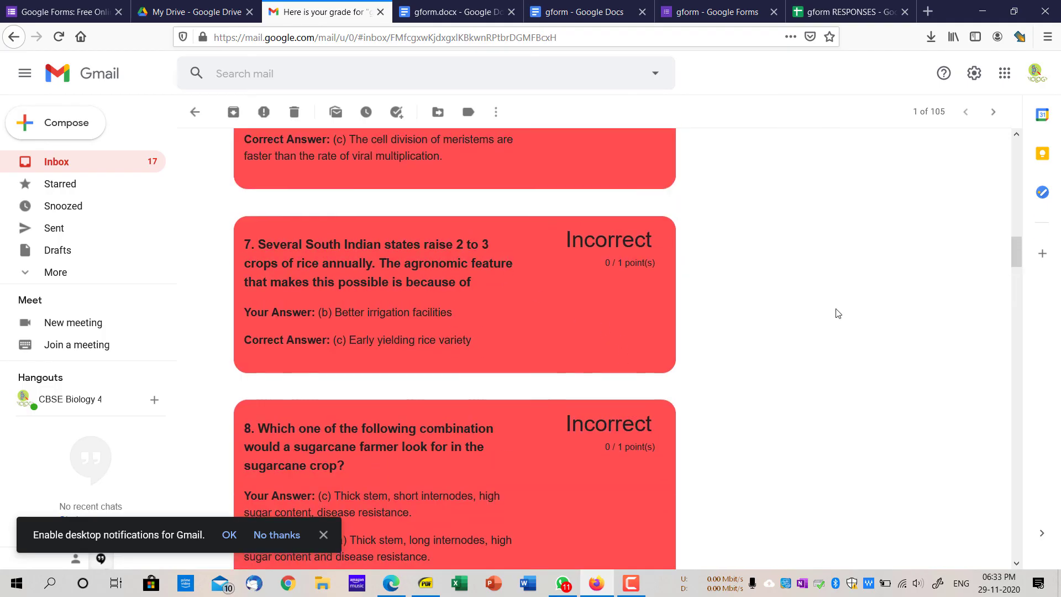